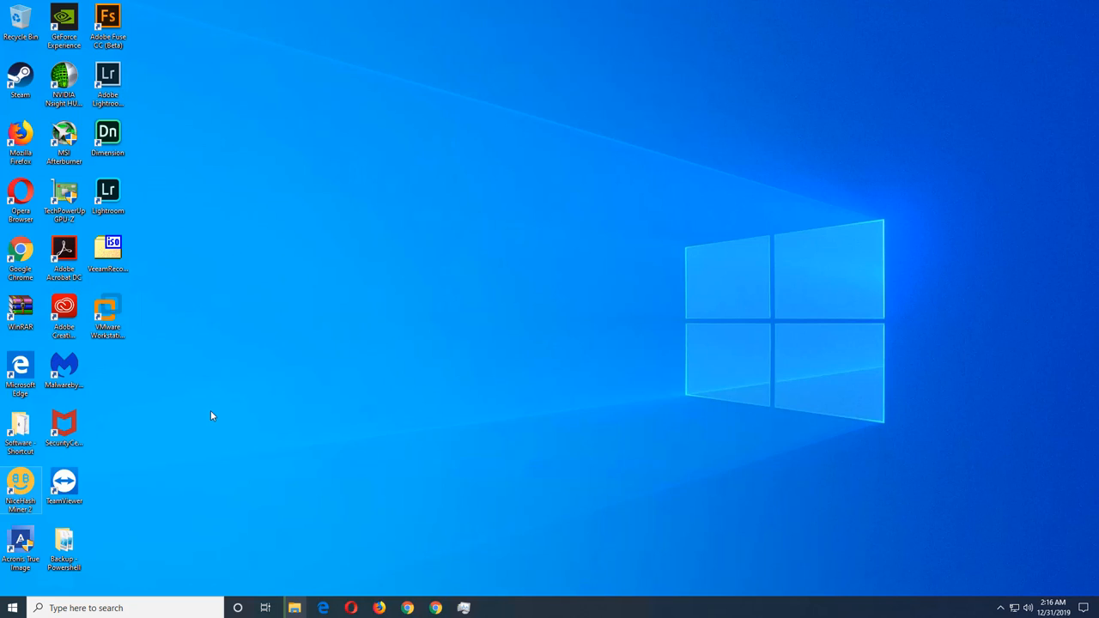
# Switch to Chrome to view the My VMware page, and minimise the browser window
pyautogui.click(97, 334)
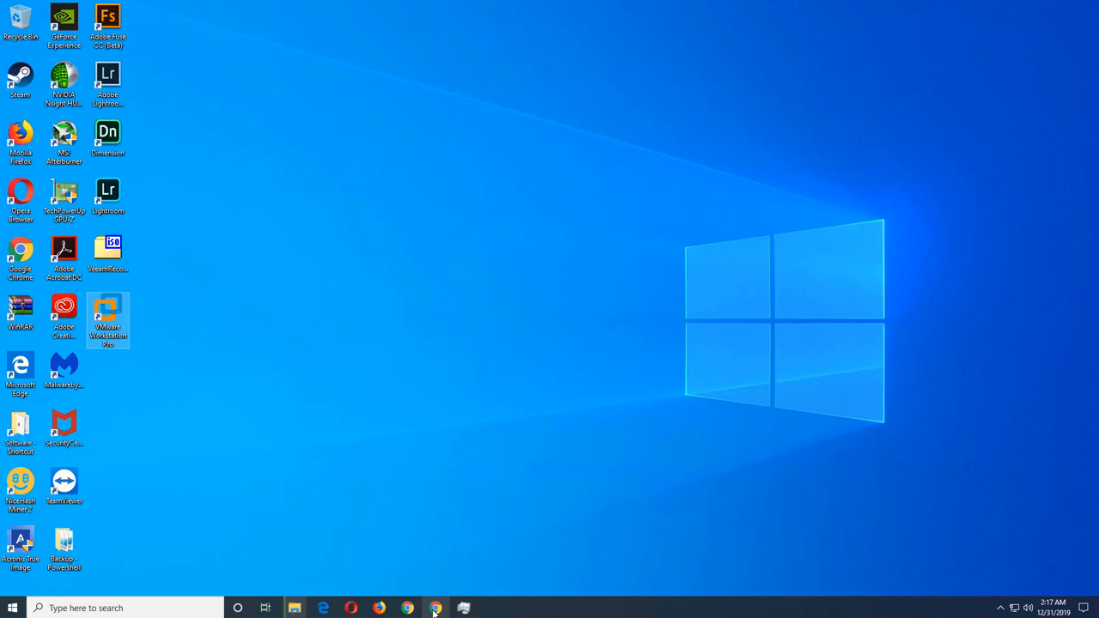
pyautogui.moveTo(436, 610)
pyautogui.click(434, 572)
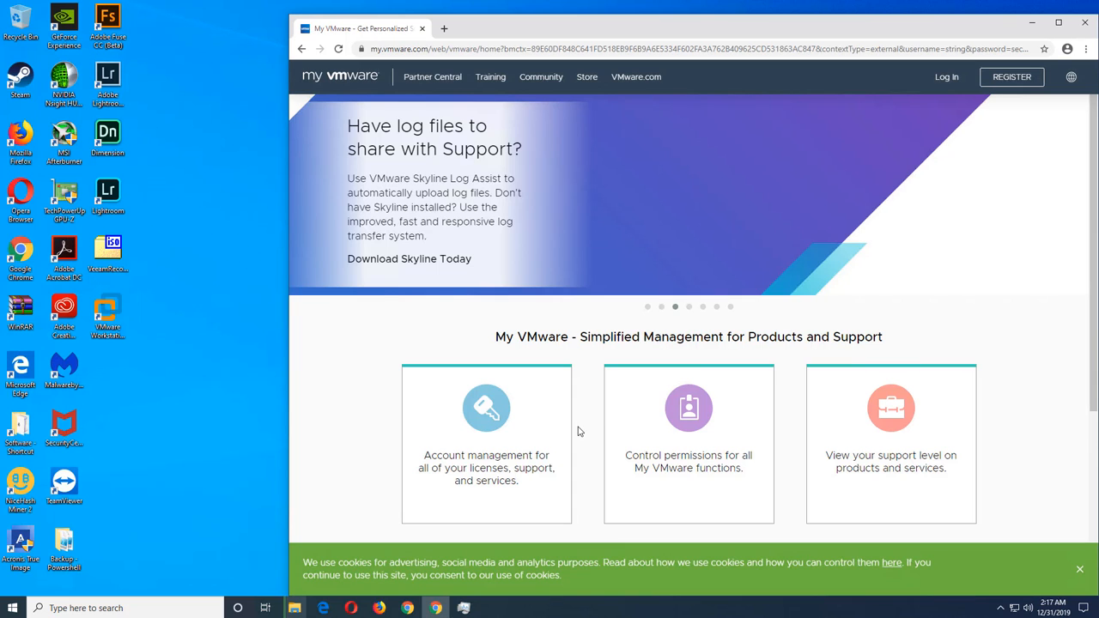
pyautogui.click(109, 322)
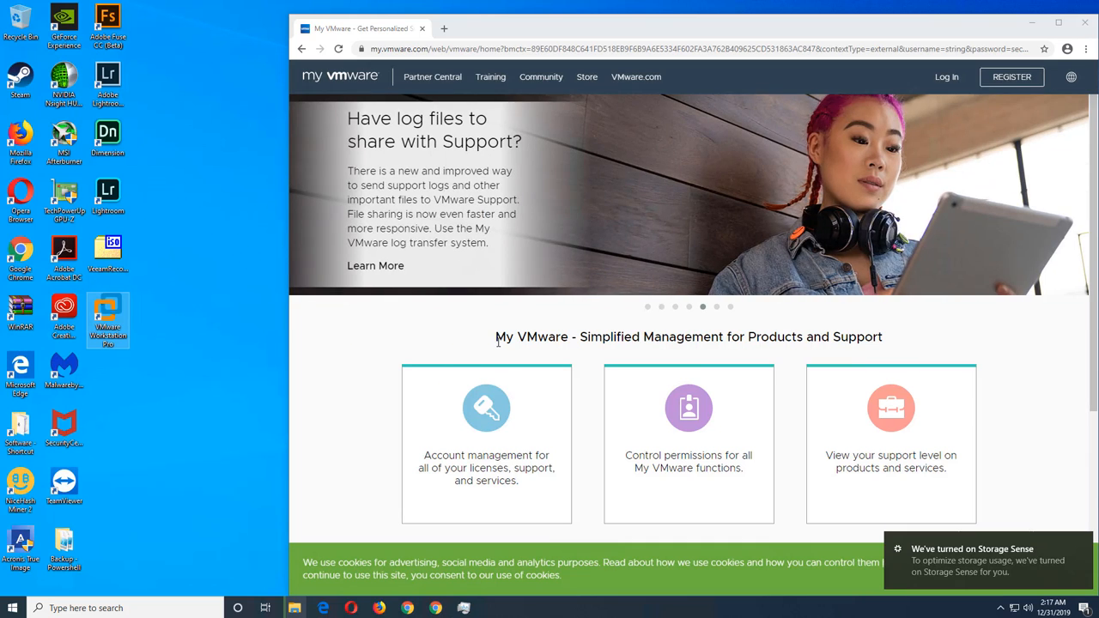
pyautogui.click(670, 342)
pyautogui.click(1033, 21)
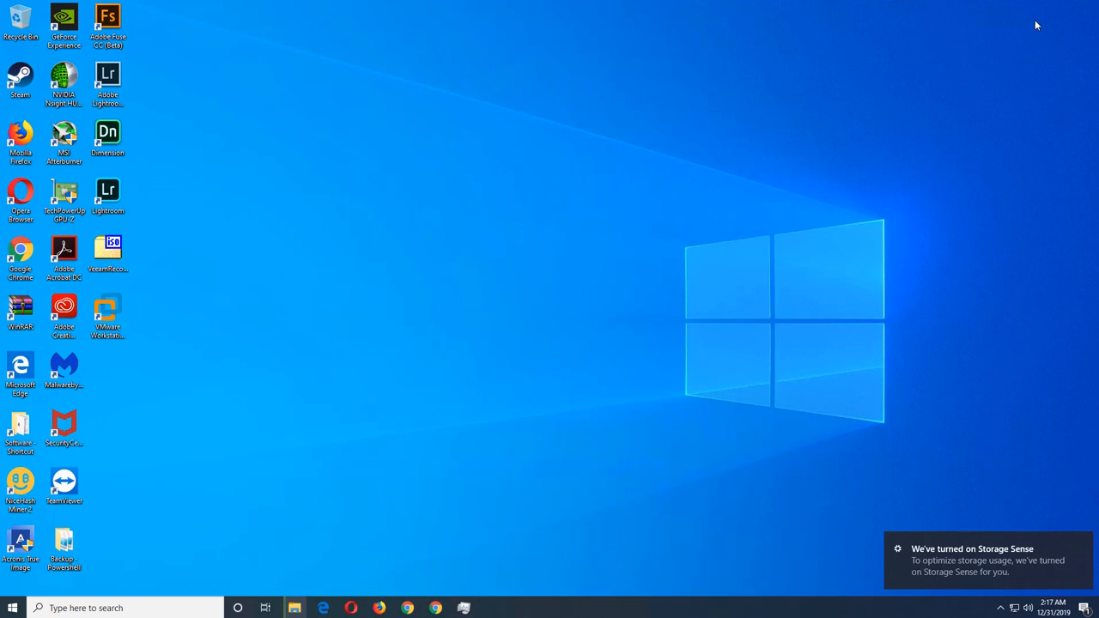
# Launch VMware Workstation Pro and create a library folder named VATICAN under My Computer
pyautogui.doubleClick(118, 331)
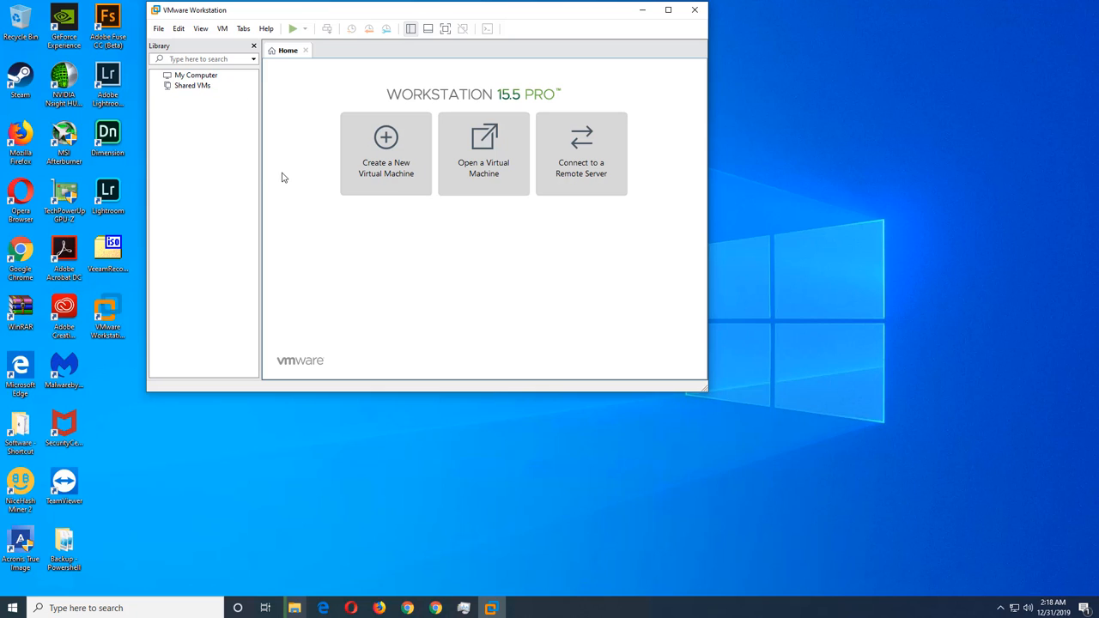
pyautogui.rightClick(204, 77)
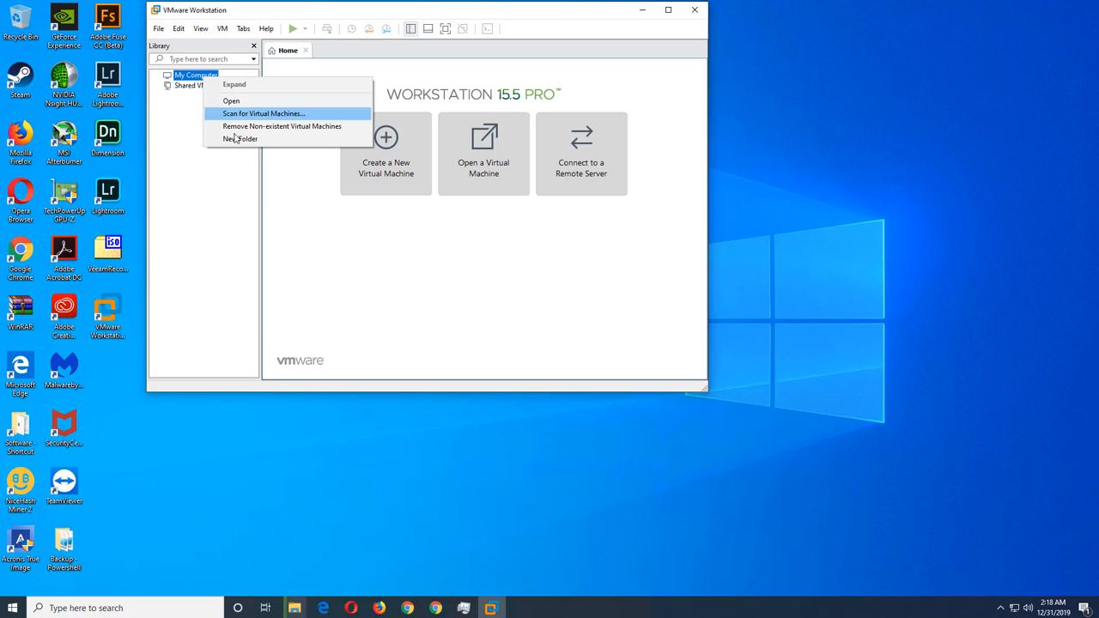
pyautogui.click(233, 140)
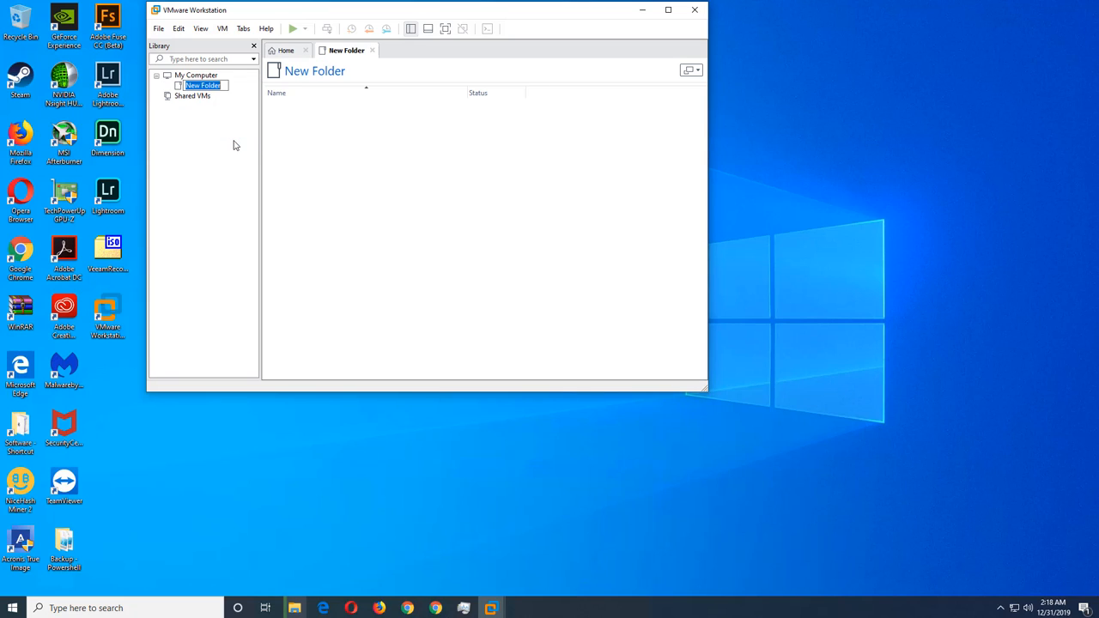
pyautogui.write('VATICAN')
pyautogui.press('Return')
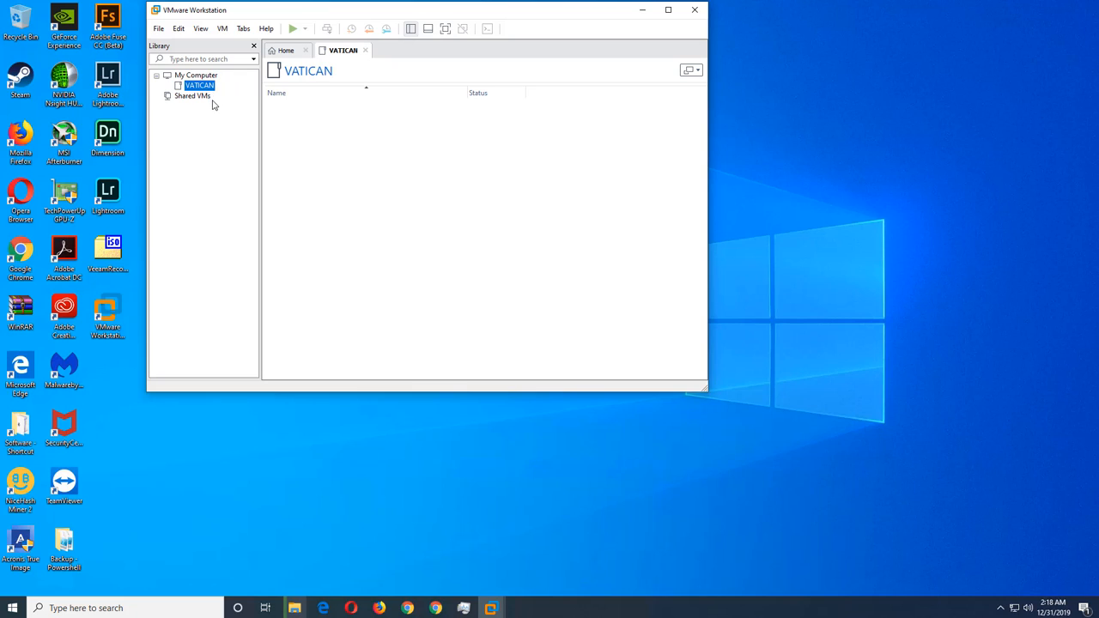
# Start creating a new virtual machine using the Custom (advanced) configuration
pyautogui.click(159, 29)
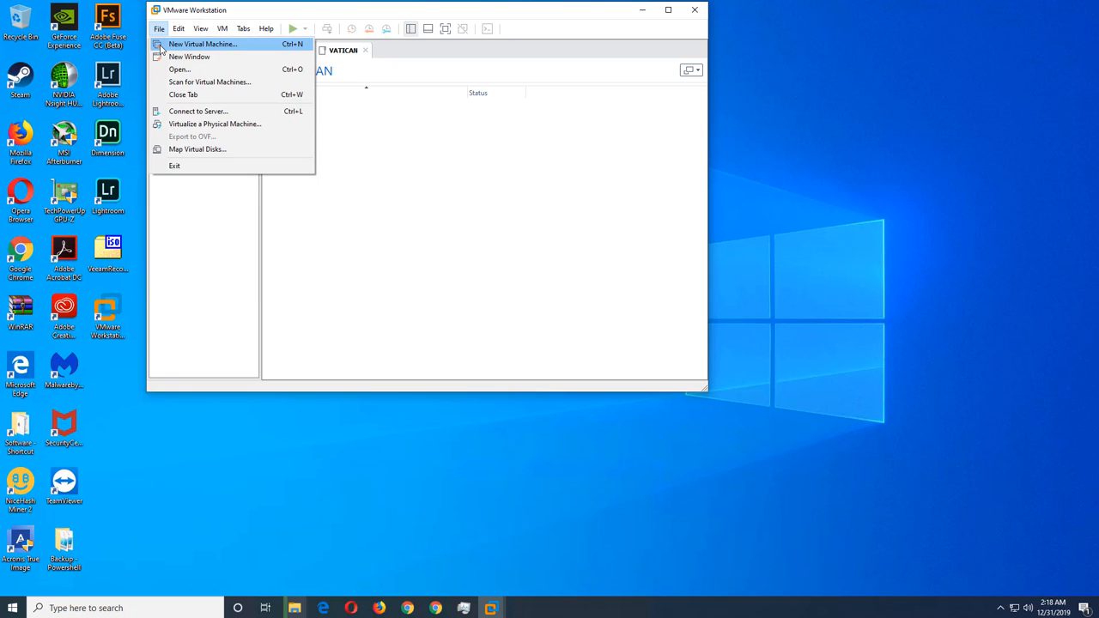
pyautogui.click(161, 46)
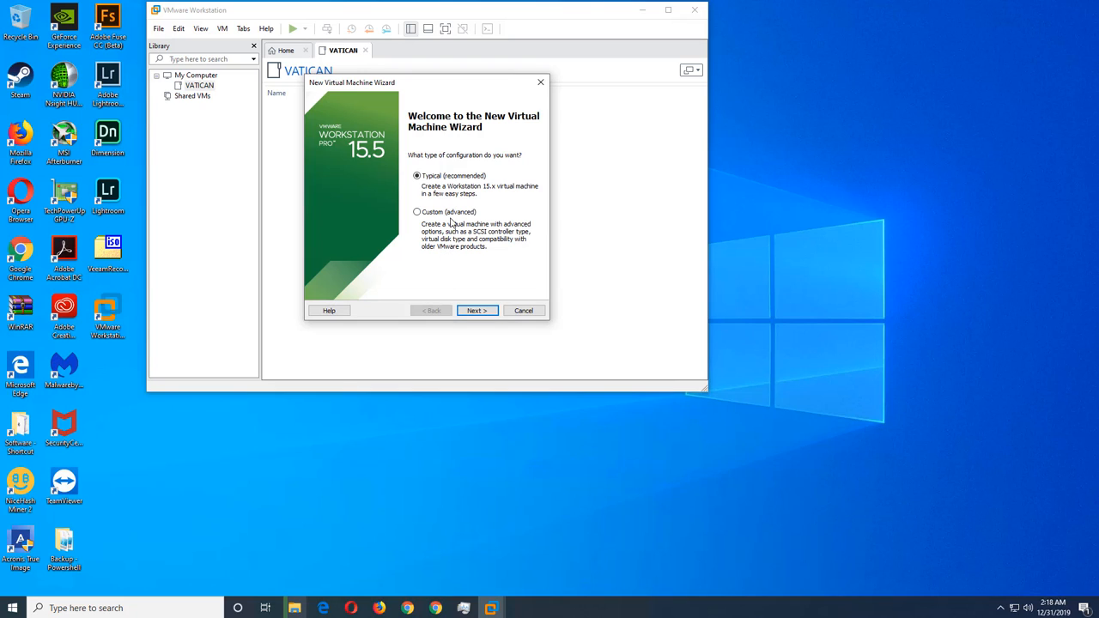
pyautogui.click(418, 212)
pyautogui.click(477, 311)
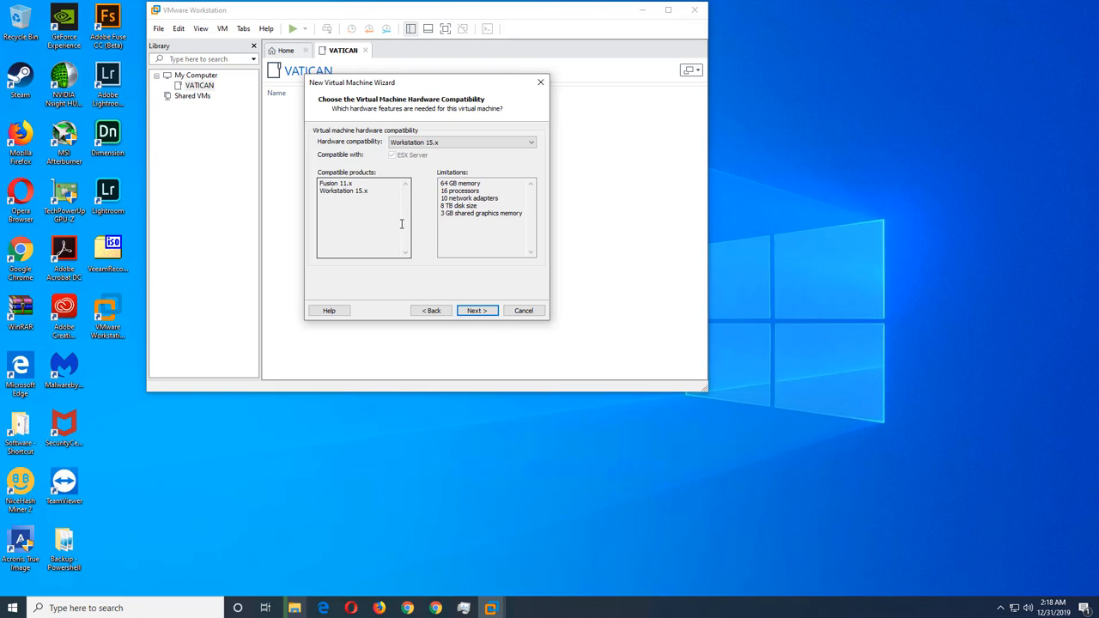
# Set the virtual machine's hardware compatibility to ESXi 6.7 U2 and continue
pyautogui.click(456, 142)
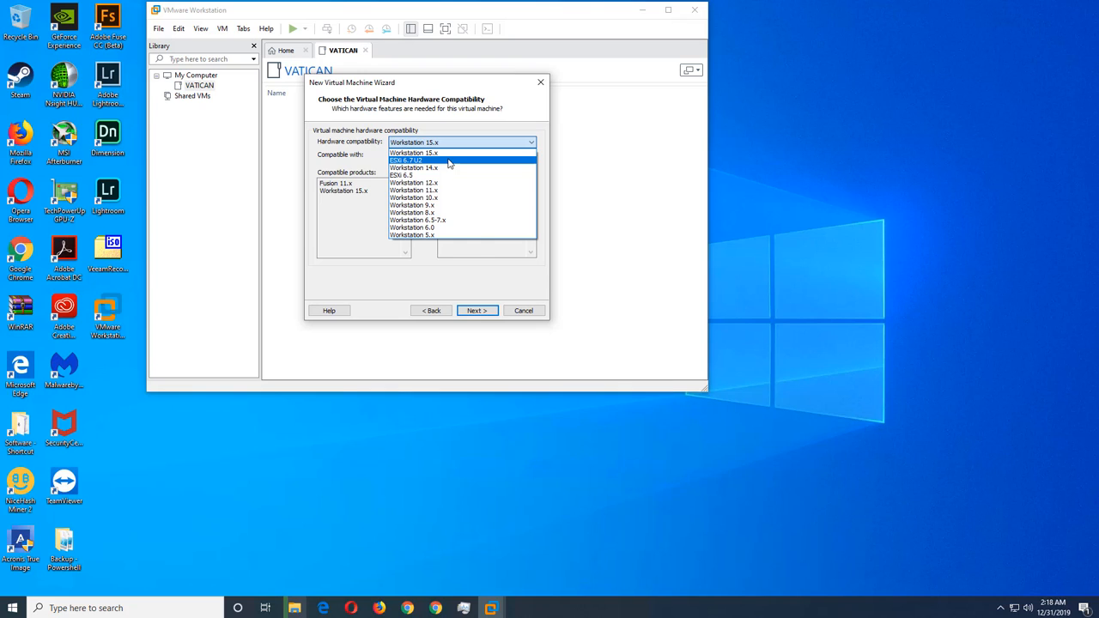
pyautogui.click(448, 163)
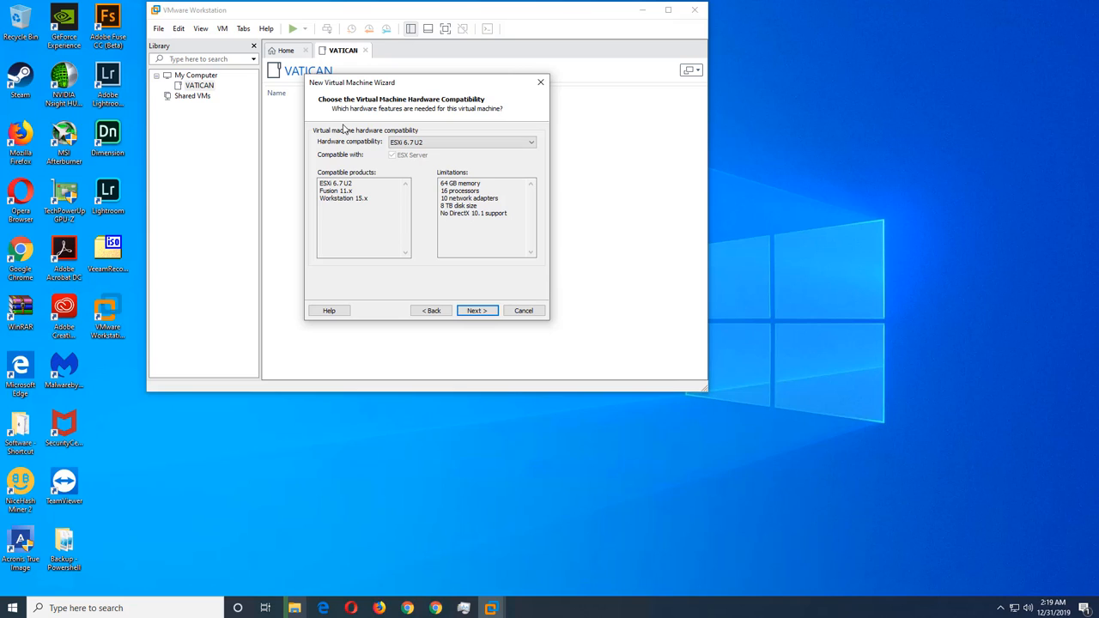
pyautogui.click(409, 143)
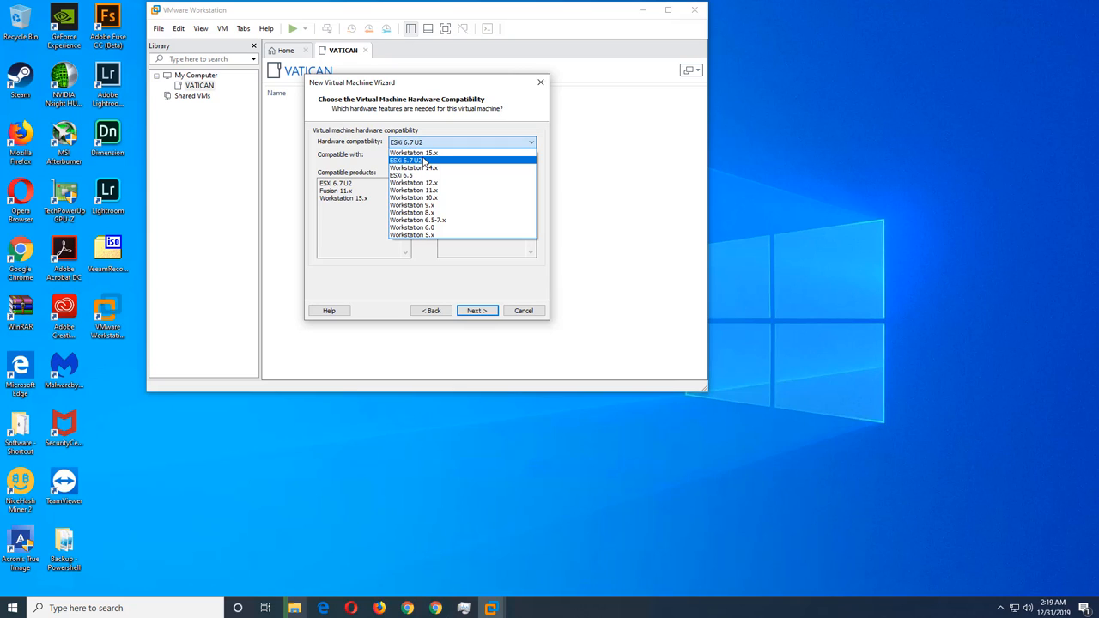
pyautogui.click(451, 129)
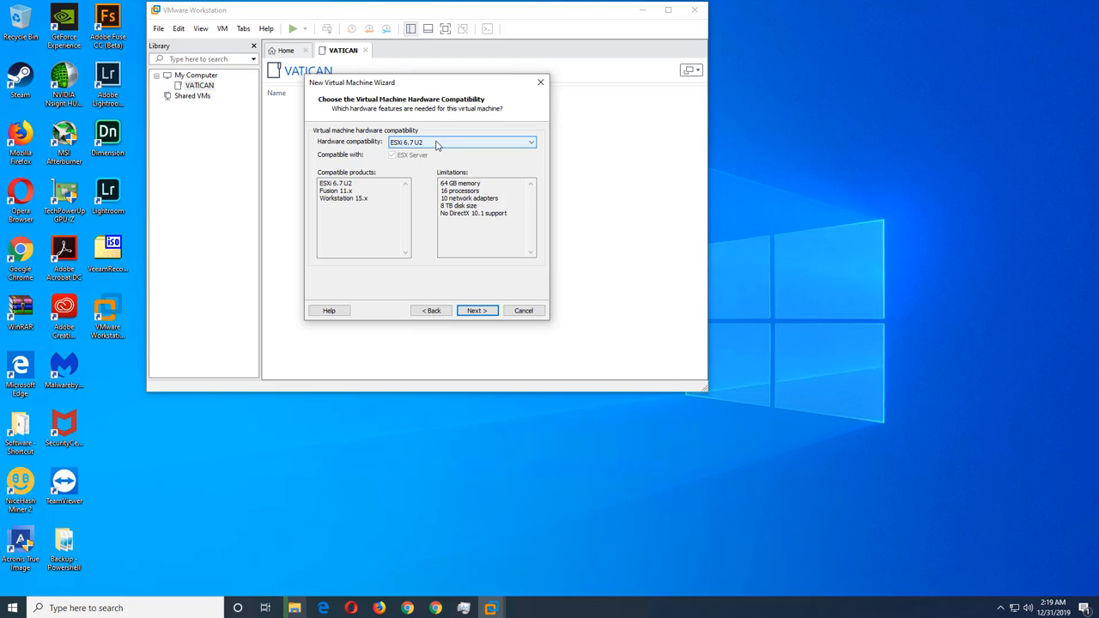
pyautogui.click(477, 314)
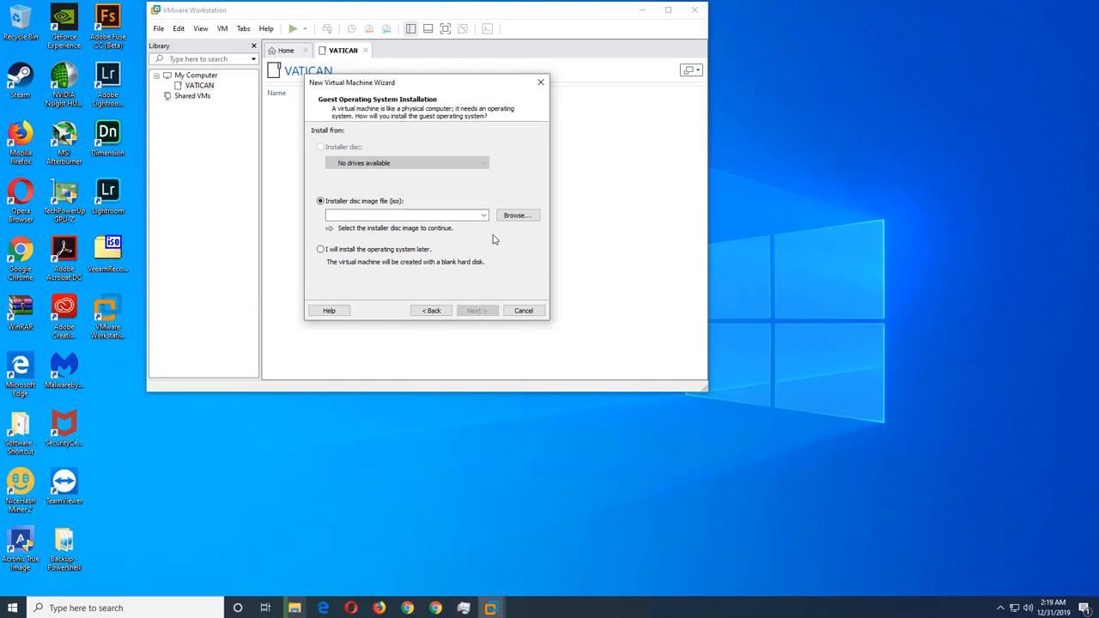
# Use the VMware-VIM-all-6.5.0-15259038 ISO from the Downloads folder as the installer disc image and continue
pyautogui.click(515, 216)
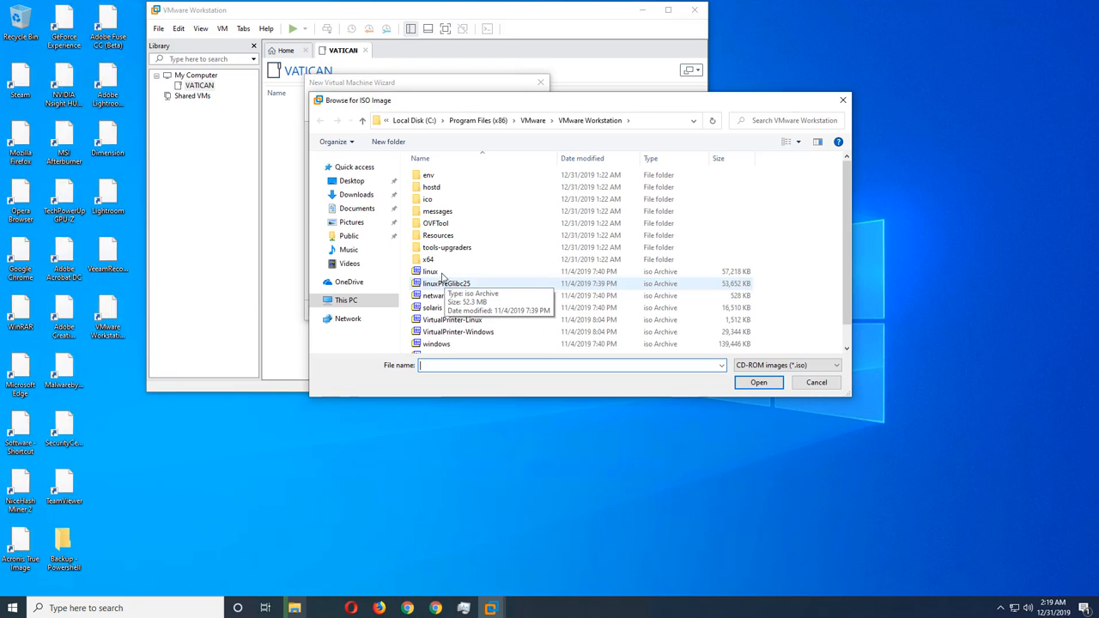
pyautogui.click(364, 197)
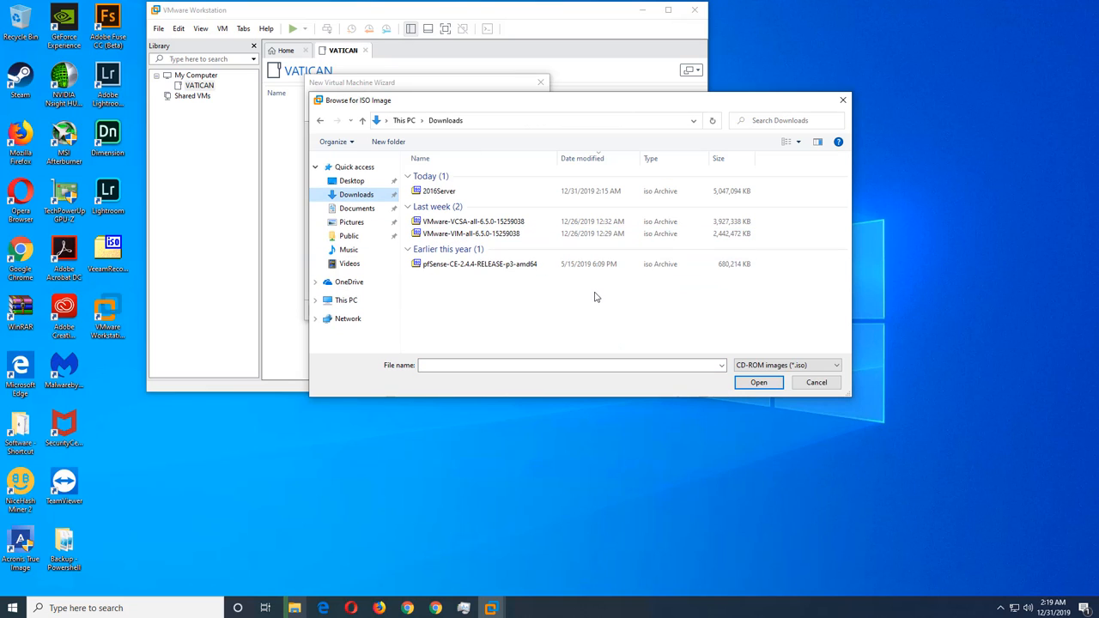
pyautogui.click(470, 237)
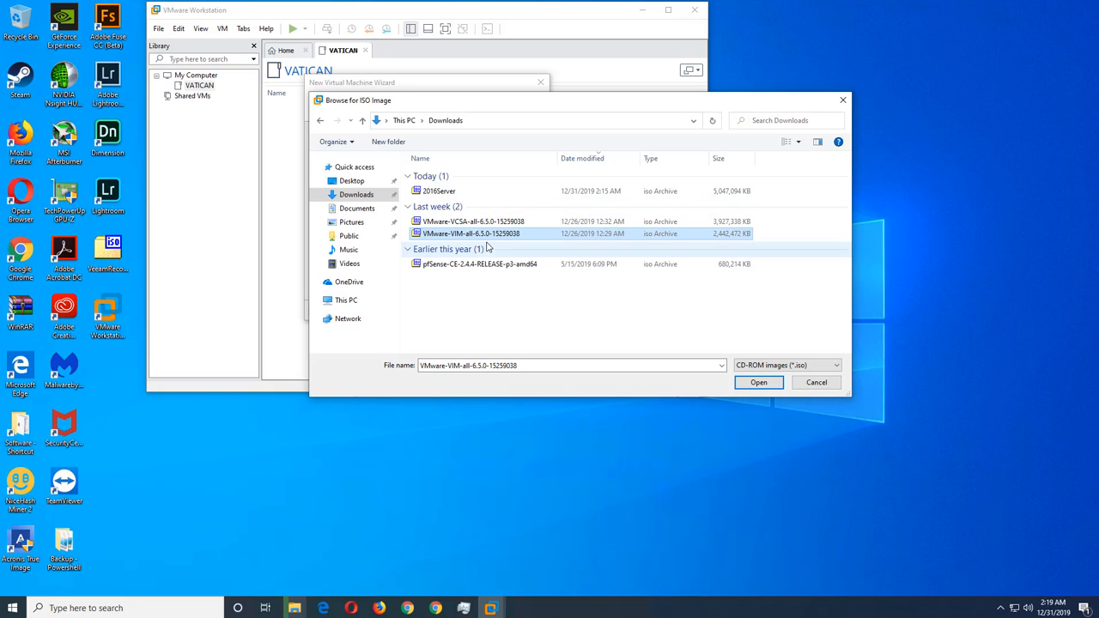
pyautogui.click(757, 383)
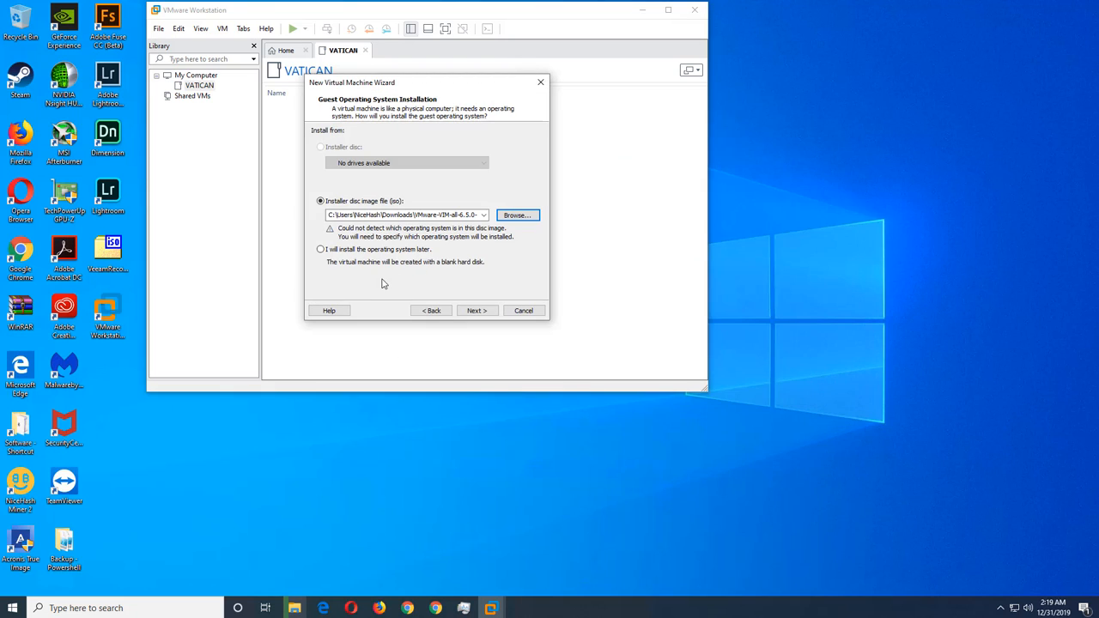
pyautogui.click(477, 311)
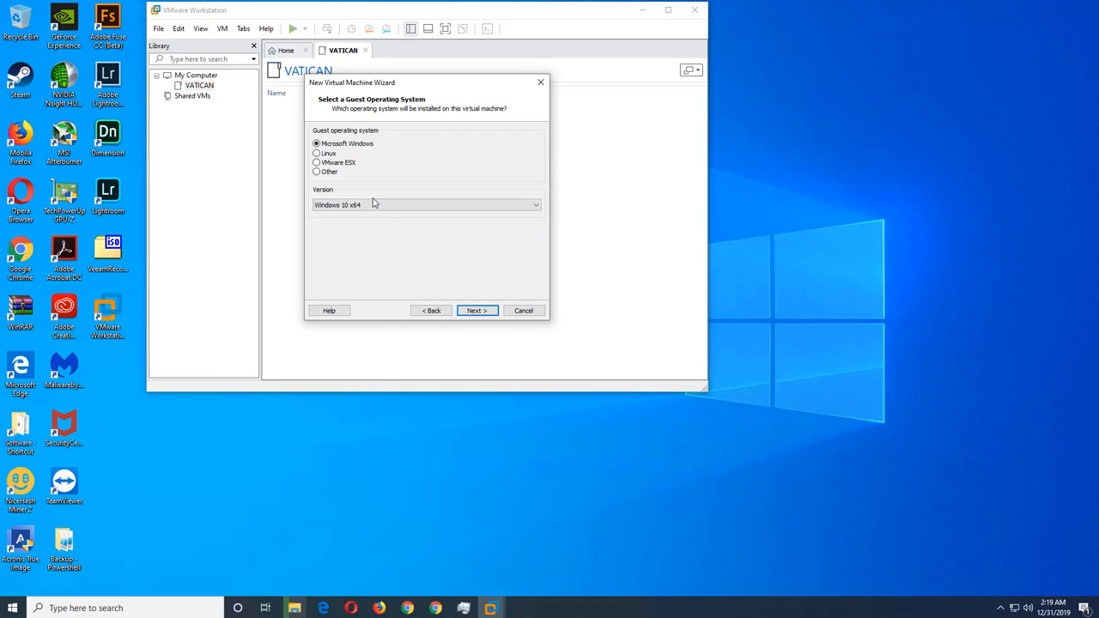
# Choose VMware ESX as the guest operating system with version VMware ESXi 6.x and continue
pyautogui.click(316, 164)
pyautogui.click(384, 209)
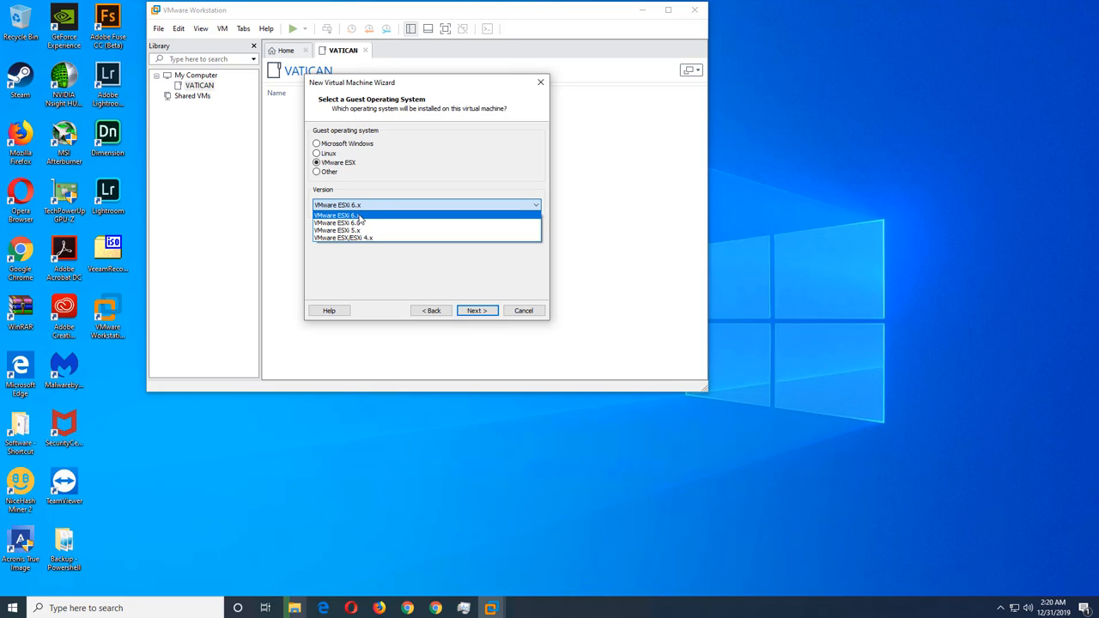
pyautogui.click(360, 218)
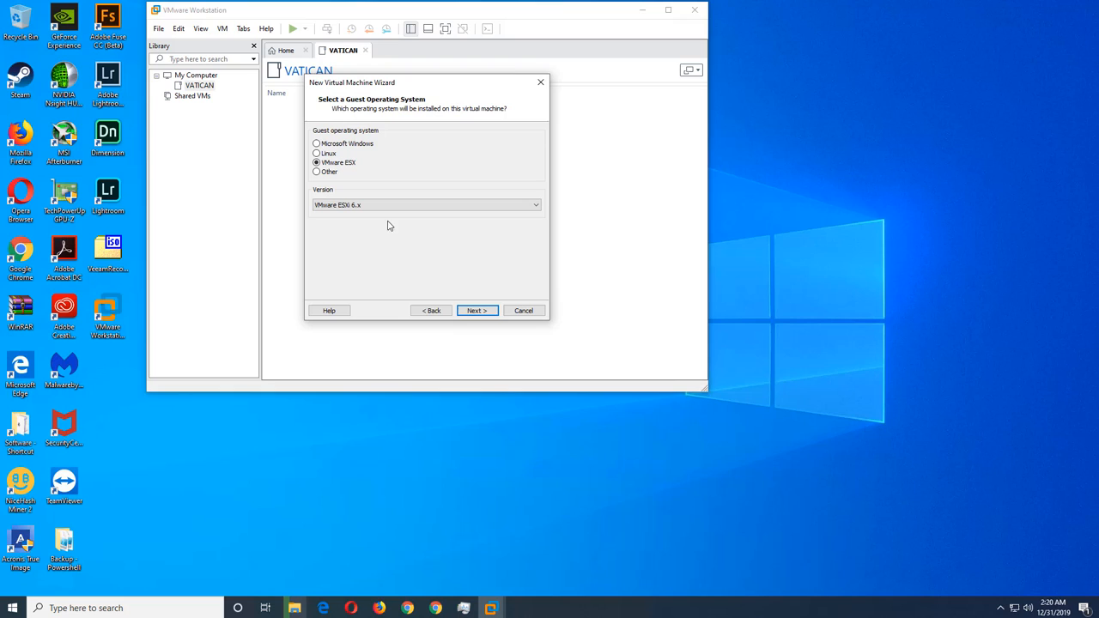
pyautogui.click(478, 313)
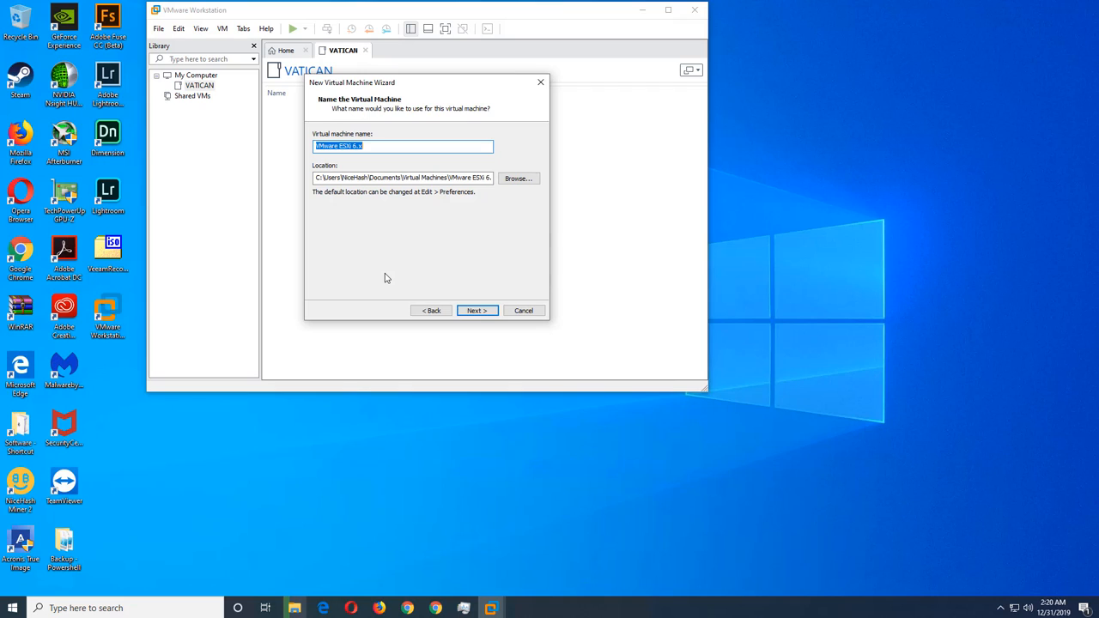
# Name the virtual machine VATICAN-ESXI-01
pyautogui.write('va')
pyautogui.press('BackSpace')
pyautogui.write('VATICAN-ESXI-01')
# Set the virtual machine's location to A:\VMware\VATICAN\VATICAN-ESXI-01 and continue to the processor configuration
pyautogui.click(517, 178)
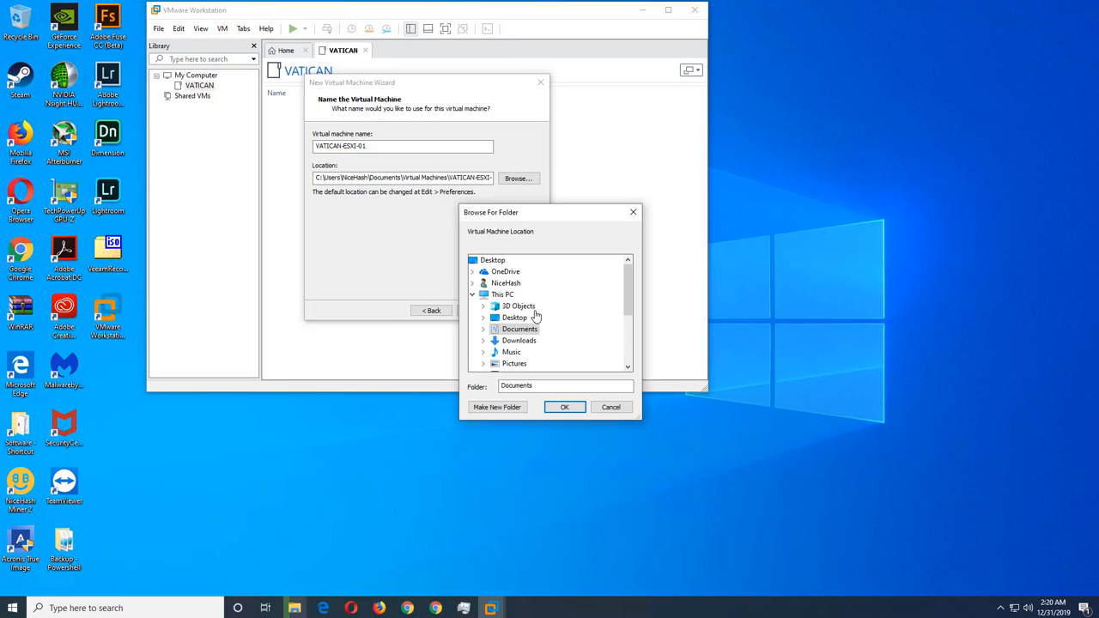
pyautogui.click(472, 295)
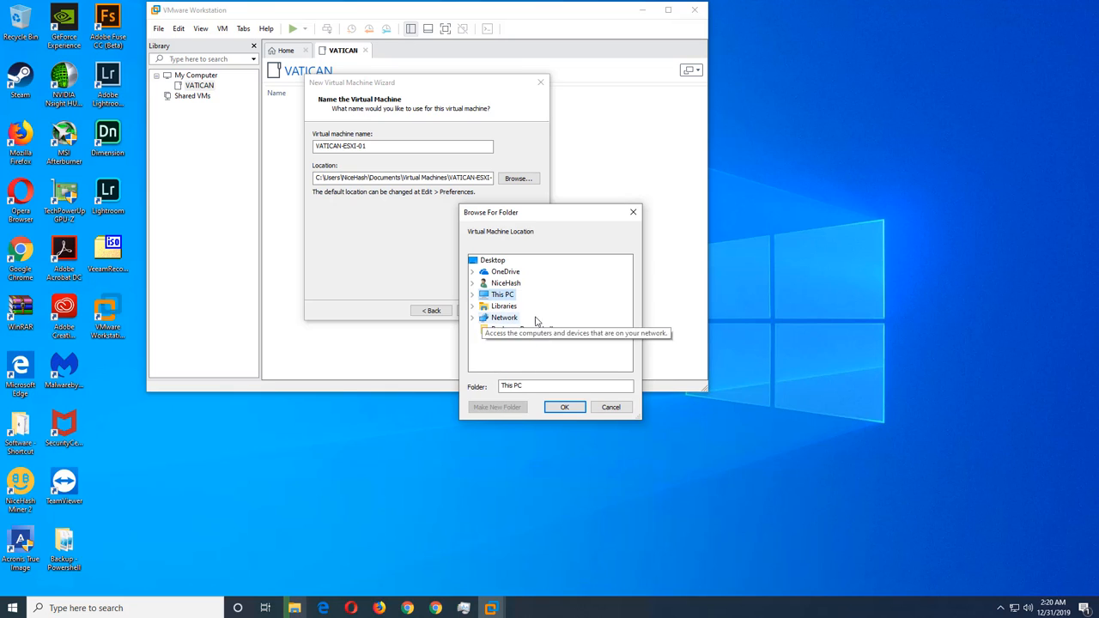
pyautogui.doubleClick(501, 295)
pyautogui.scroll(-2, 543, 308)
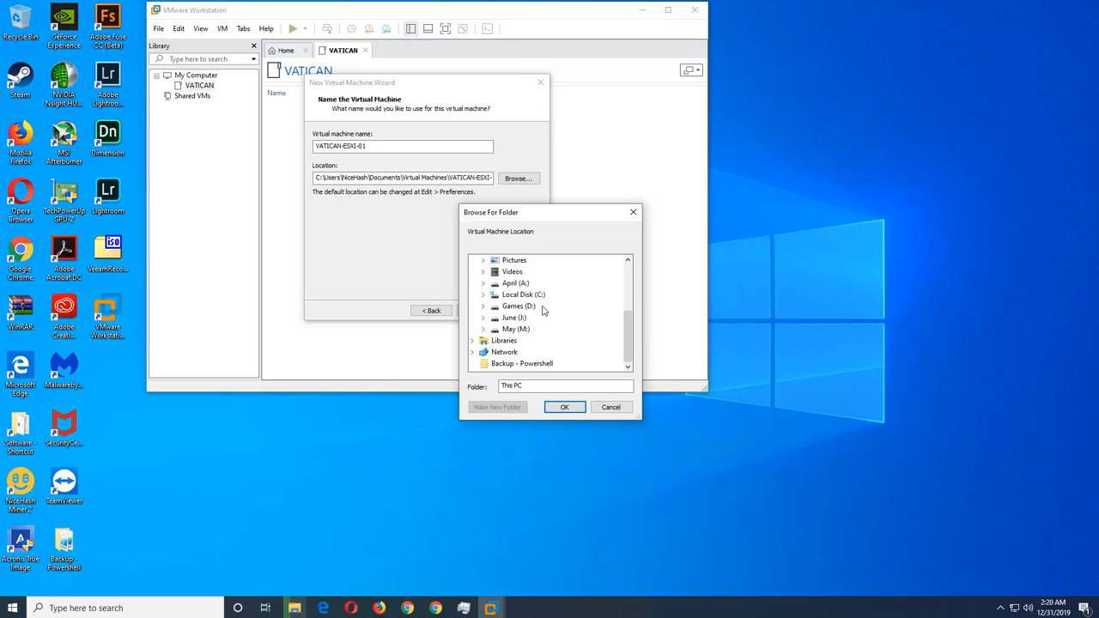
pyautogui.click(516, 285)
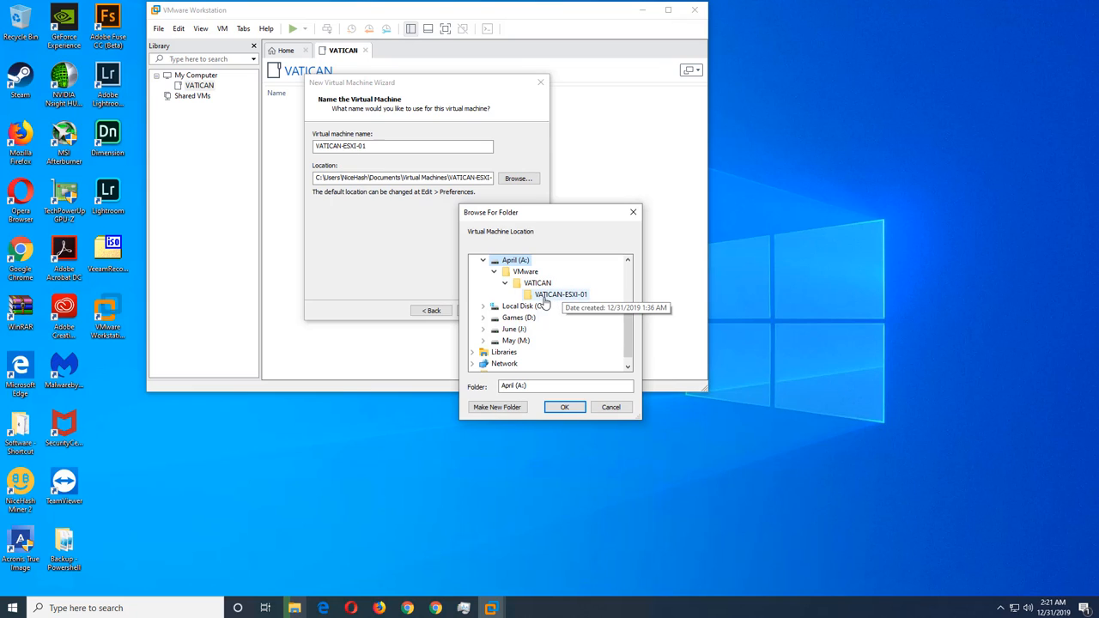
pyautogui.click(554, 297)
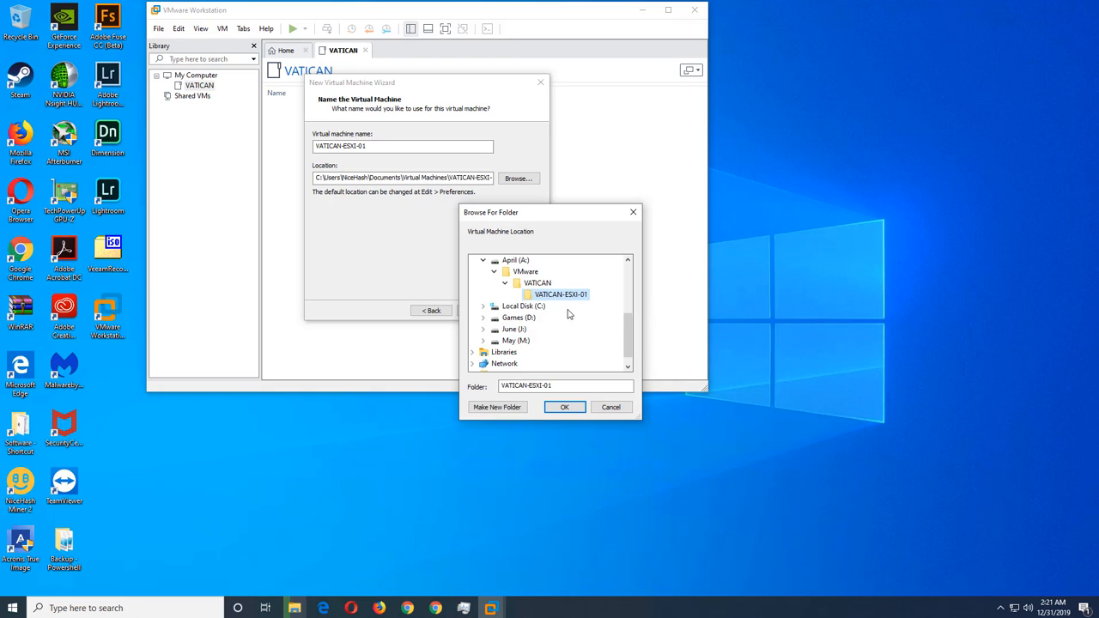
pyautogui.click(568, 407)
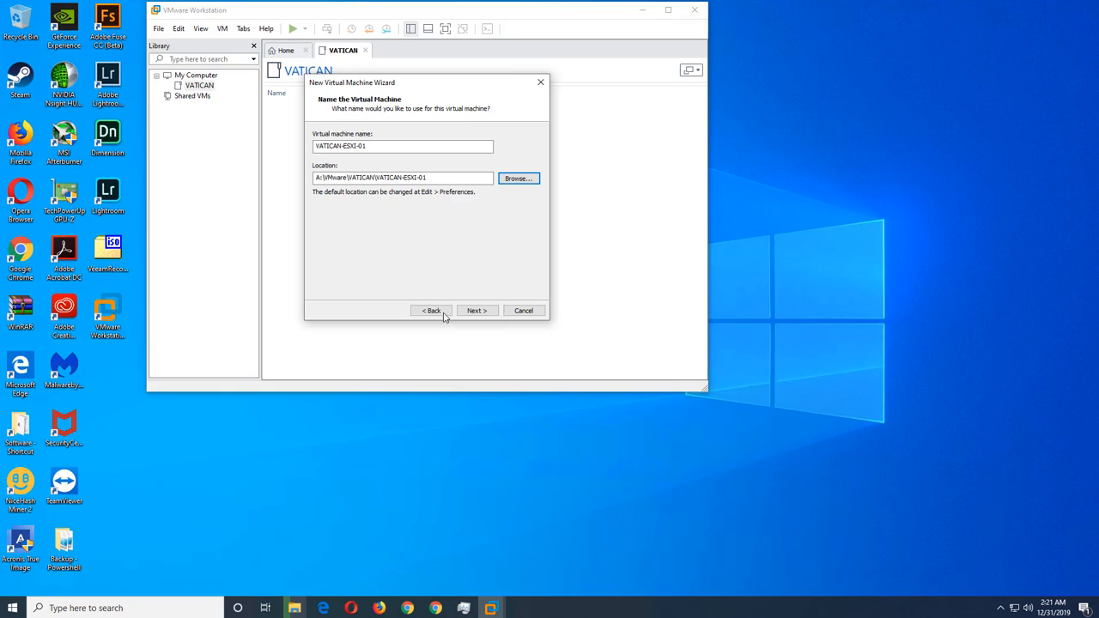
pyautogui.click(476, 311)
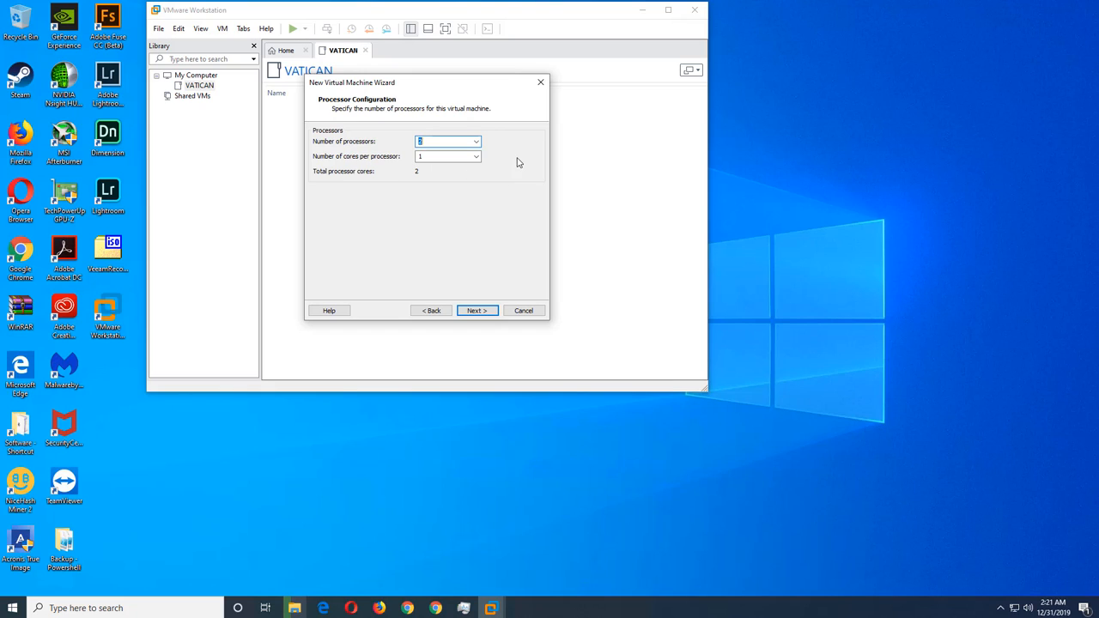
# Check the host's CPU core details in Task Manager's performance view
pyautogui.click(478, 143)
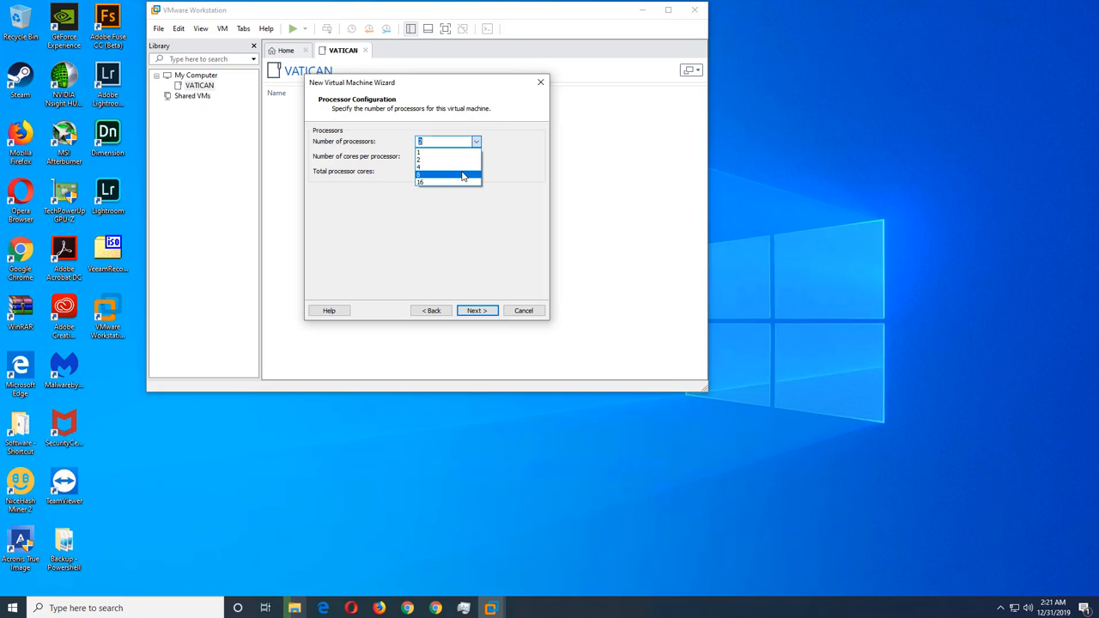
pyautogui.click(463, 608)
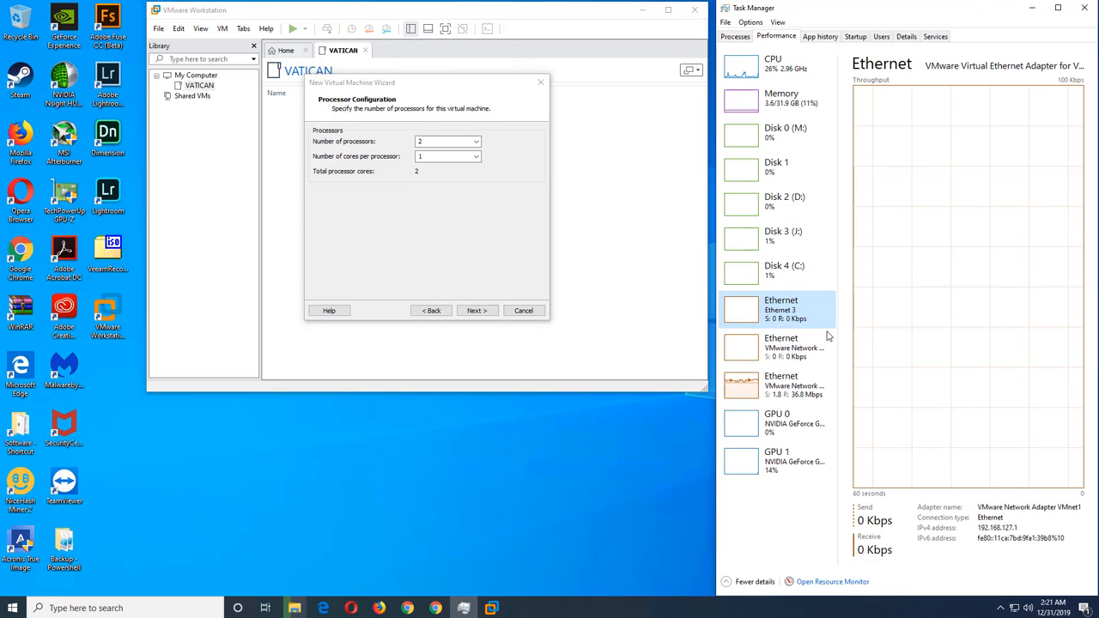
pyautogui.click(764, 81)
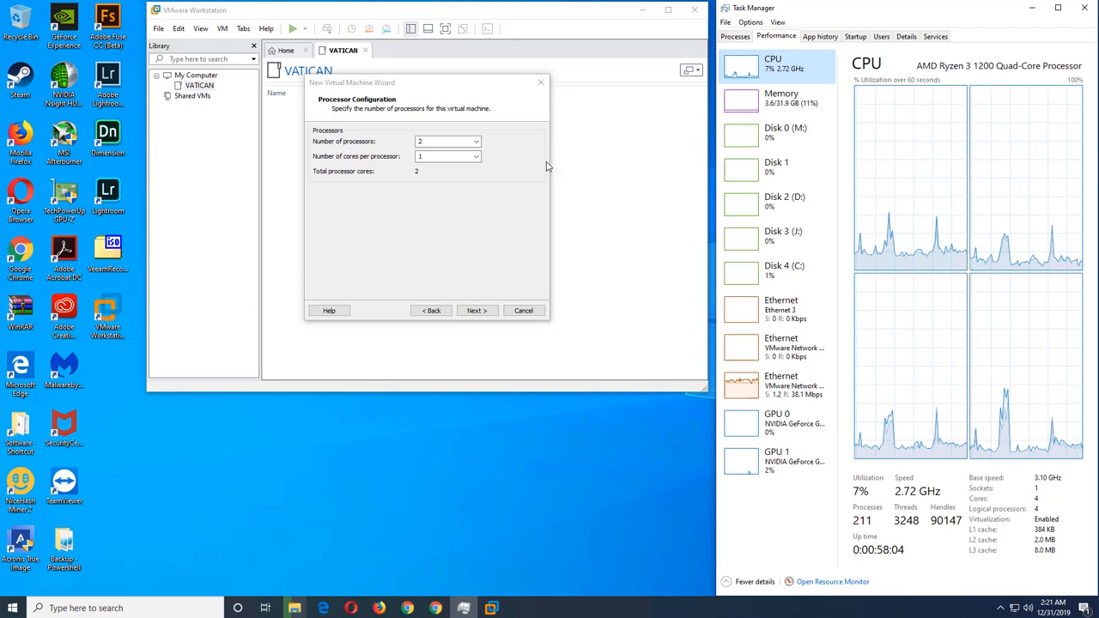
# Set the number of processors to 4 and continue to the memory configuration
pyautogui.click(475, 143)
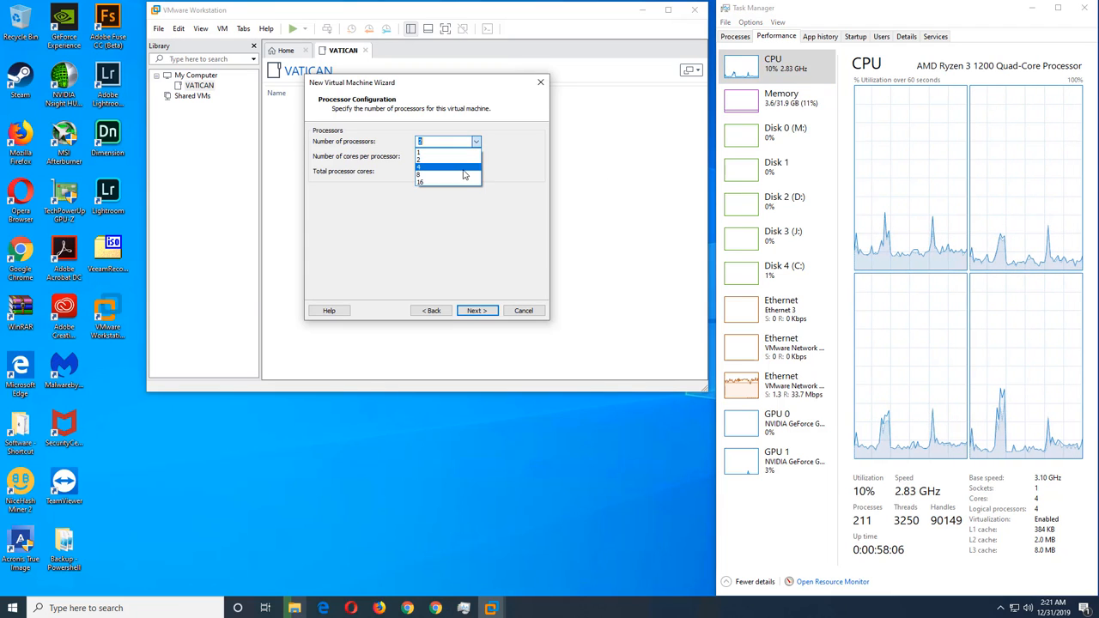
pyautogui.click(462, 175)
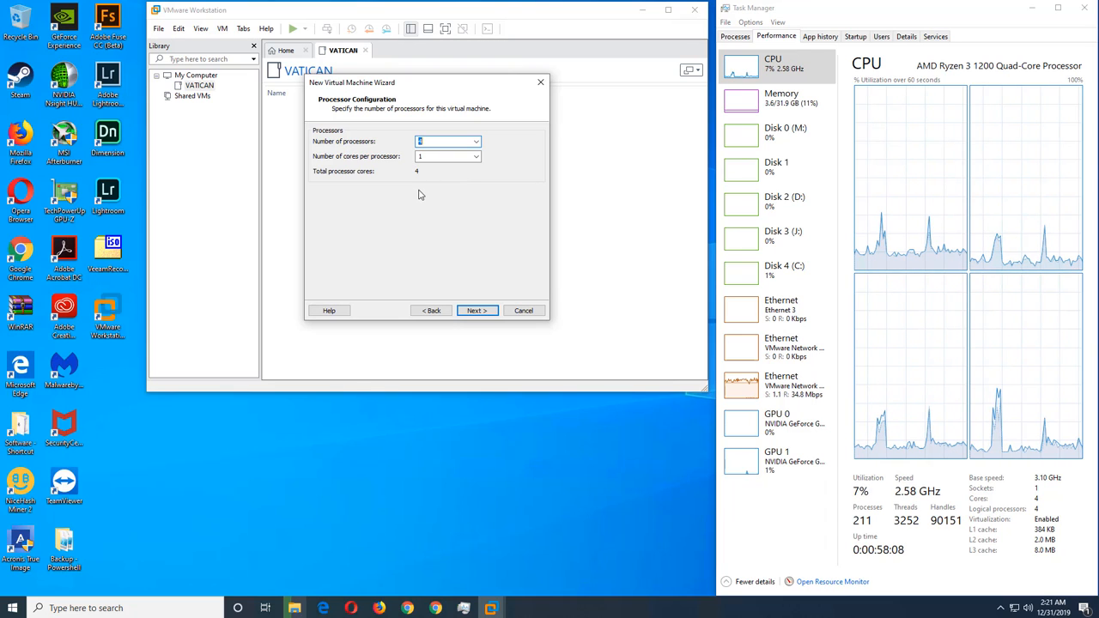
pyautogui.click(478, 312)
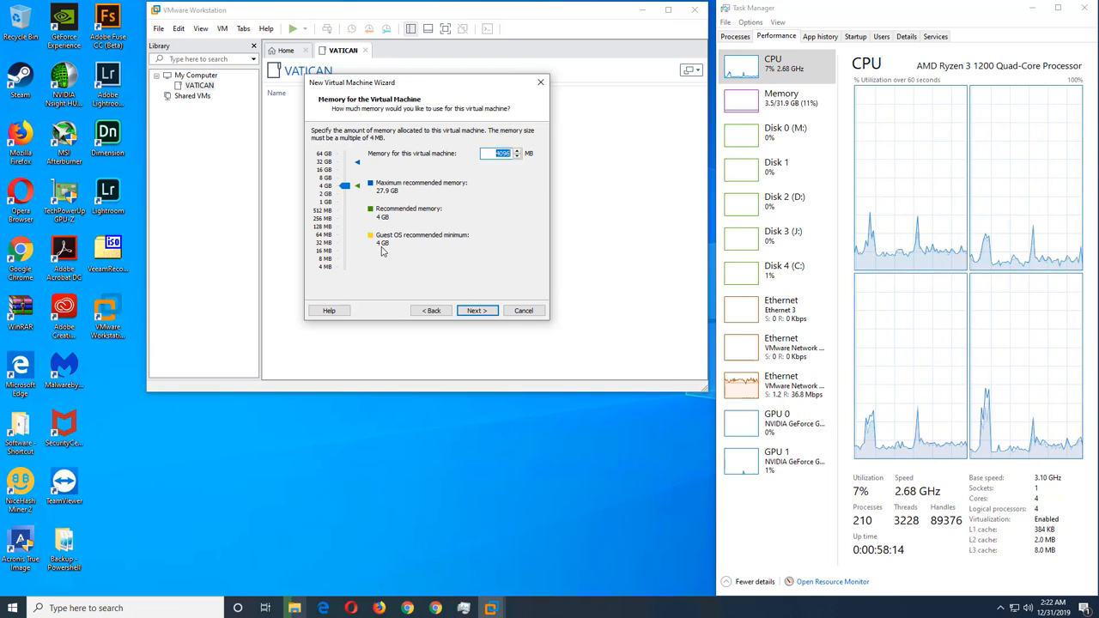
# Check the host's memory usage in Task Manager, set the virtual machine's memory to 16384 MB (16 GB) and continue
pyautogui.click(782, 99)
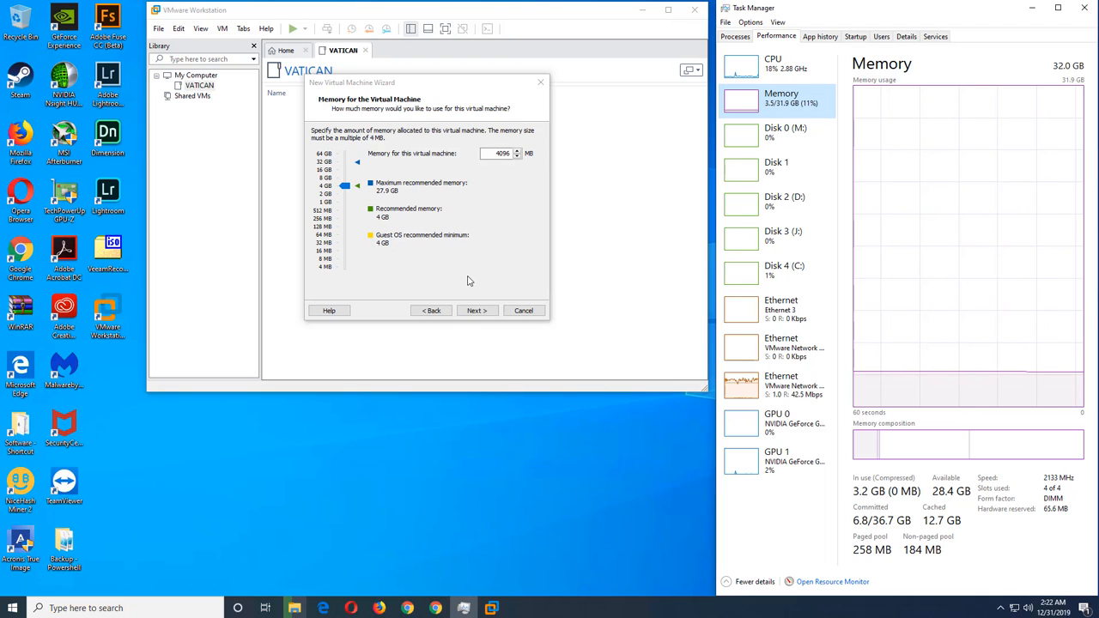
pyautogui.click(333, 171)
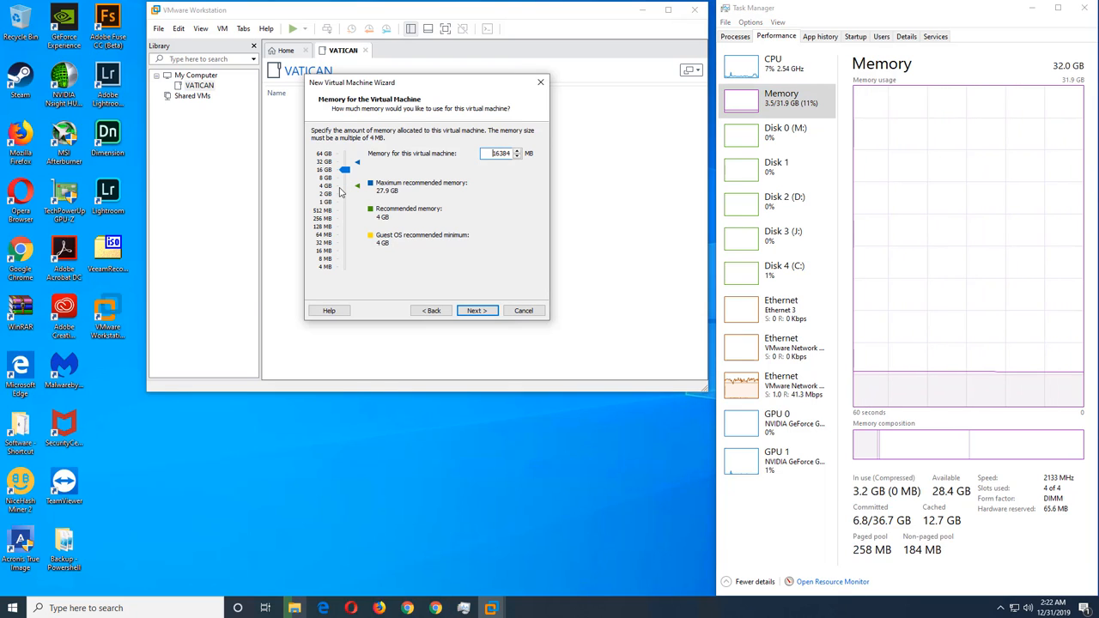
pyautogui.click(481, 313)
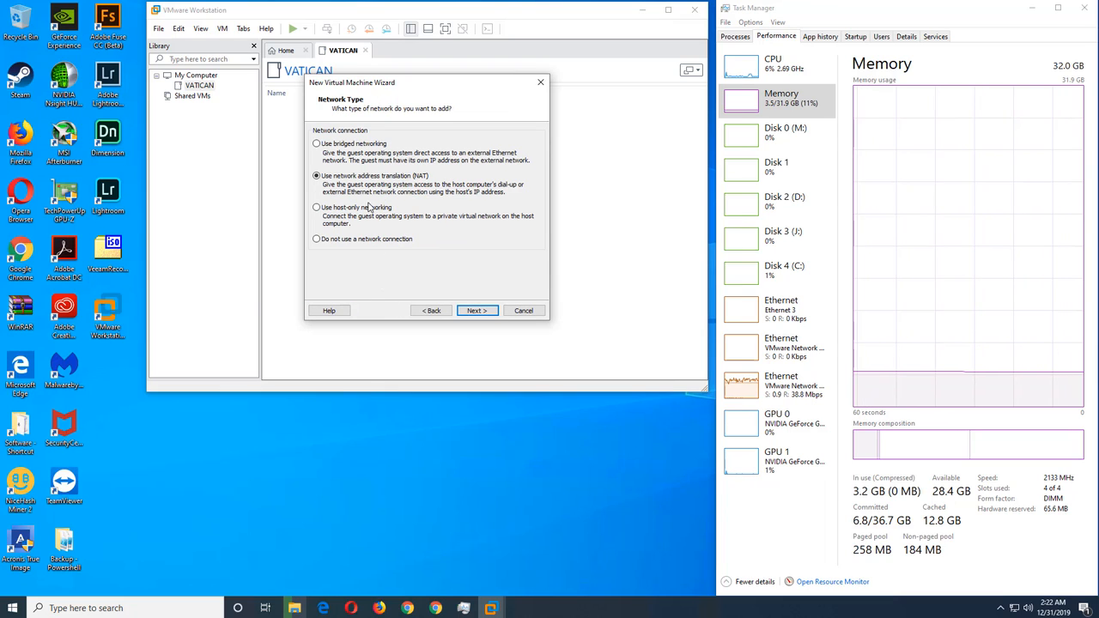
# Choose bridged networking as the virtual machine's network type and continue
pyautogui.click(366, 147)
pyautogui.click(1001, 612)
pyautogui.click(1000, 612)
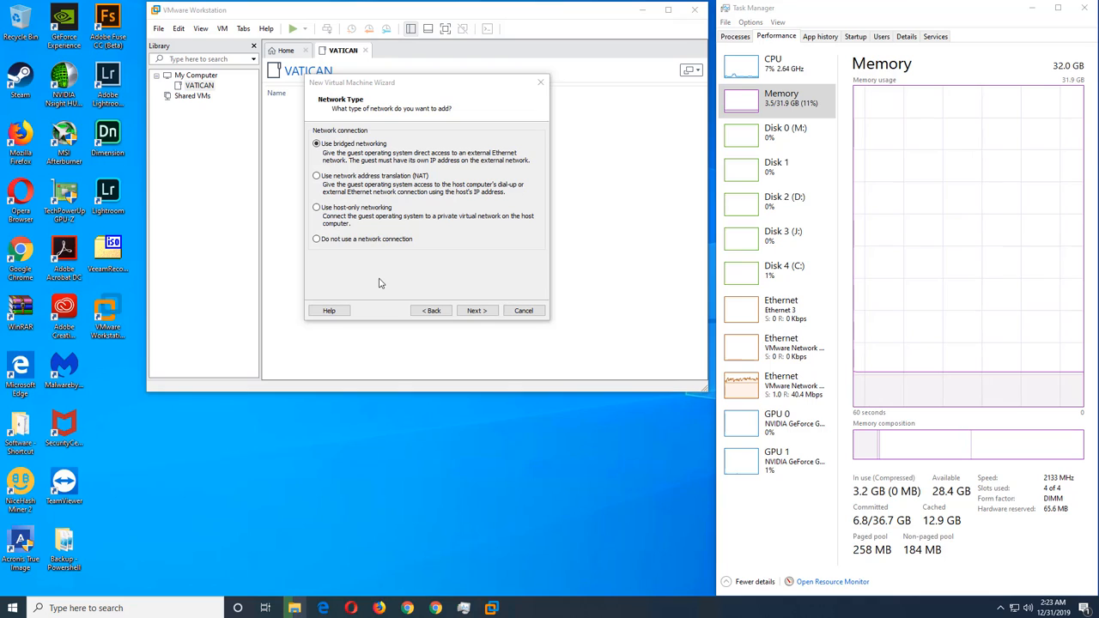
pyautogui.click(404, 177)
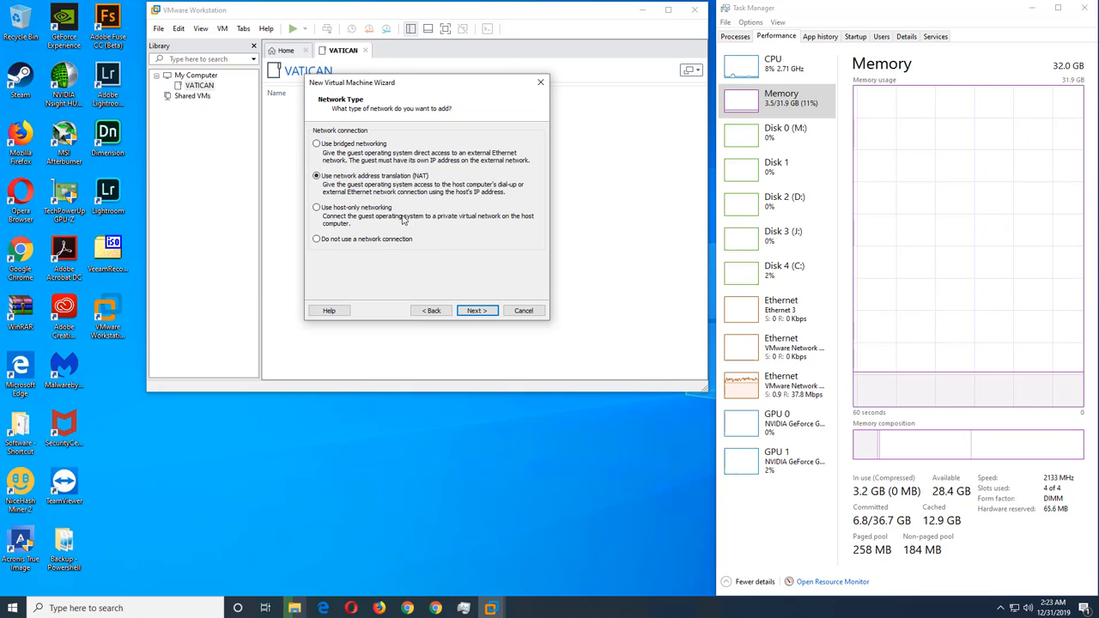
pyautogui.click(378, 210)
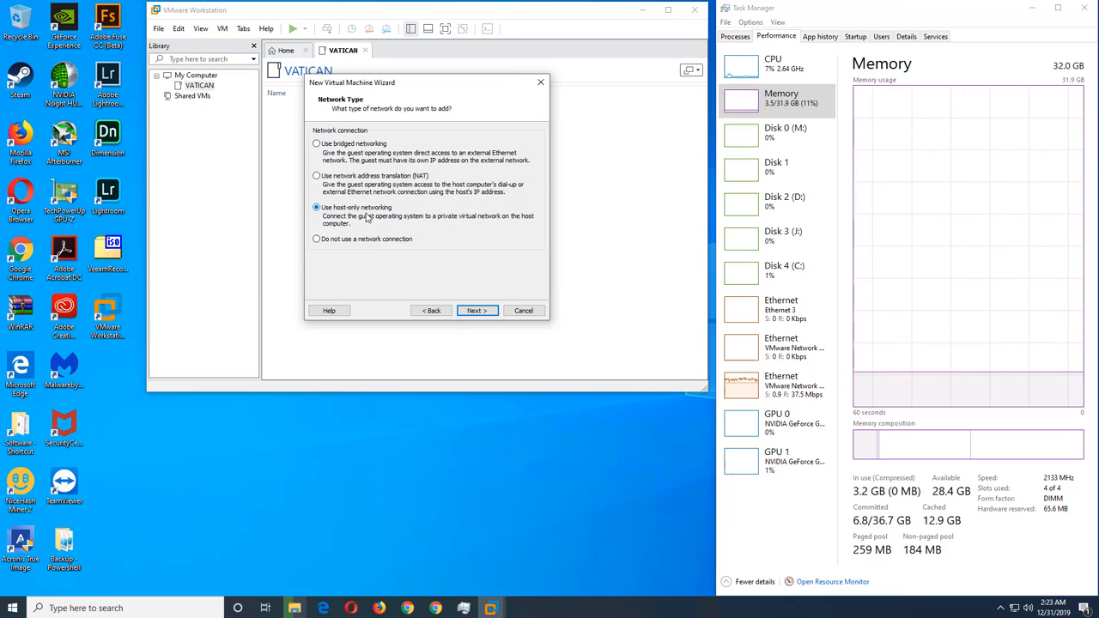
pyautogui.click(365, 146)
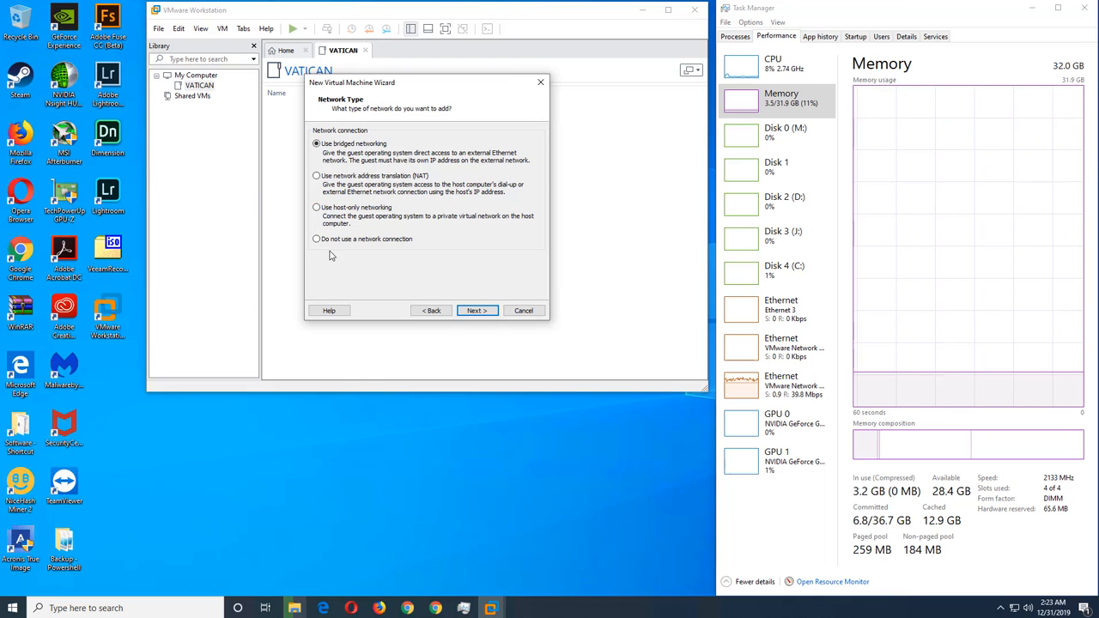
pyautogui.click(476, 312)
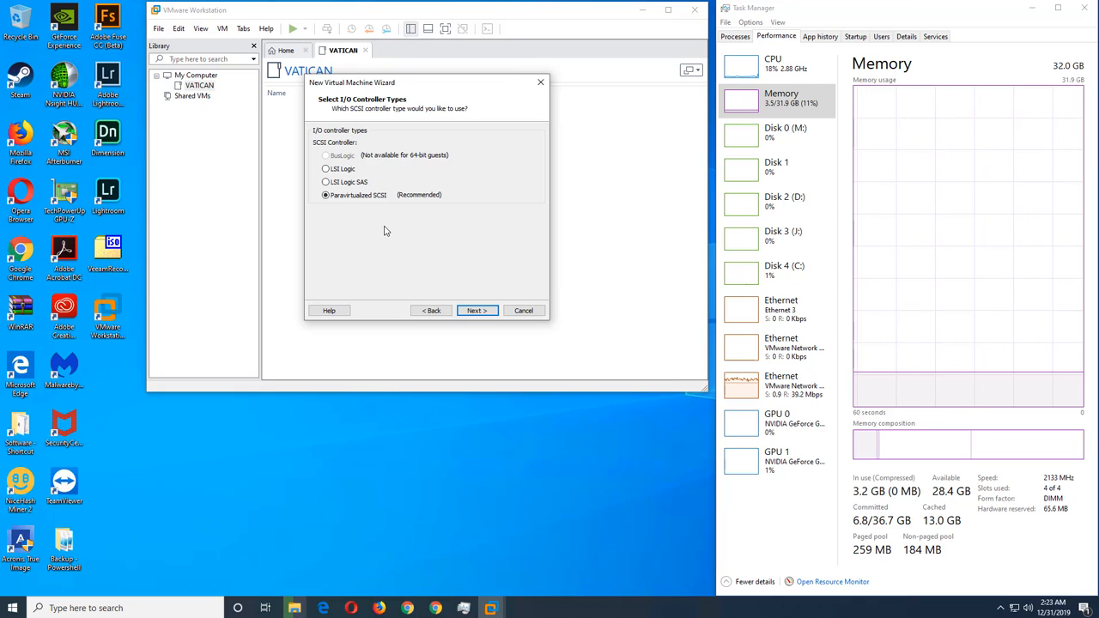
# Accept the Paravirtualized SCSI controller and SCSI disk type, and choose to create a new virtual disk
pyautogui.click(479, 313)
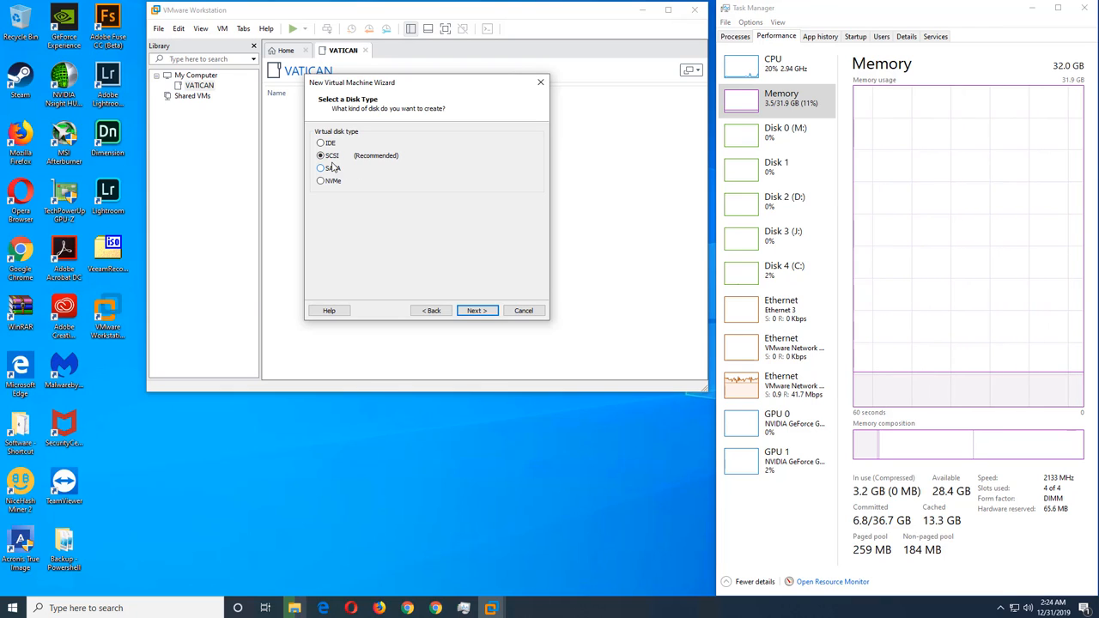
pyautogui.click(488, 311)
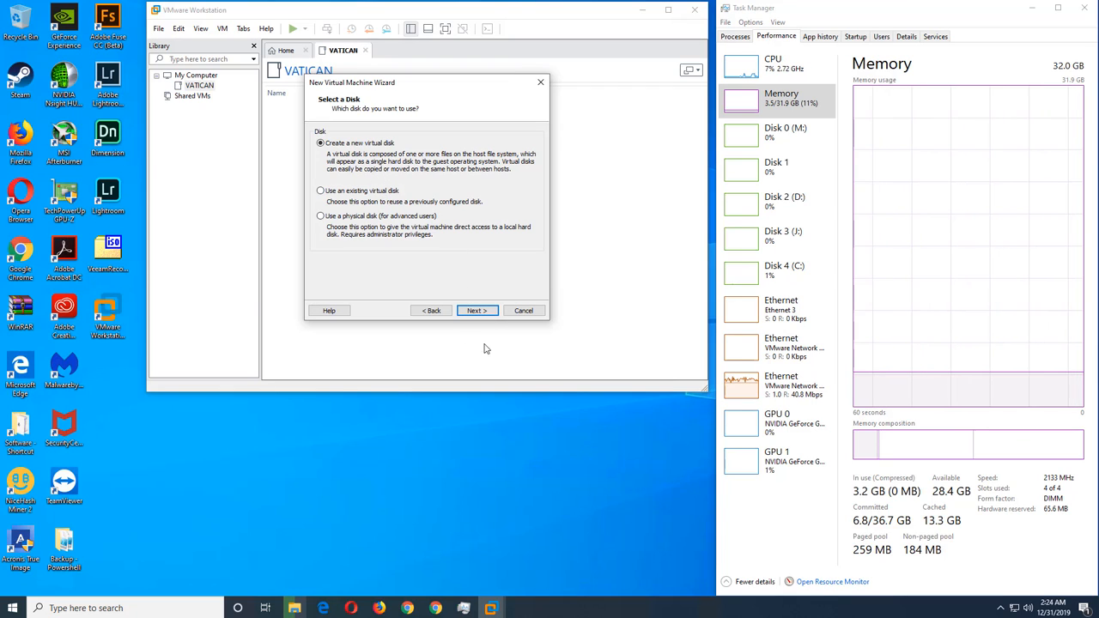
pyautogui.click(477, 311)
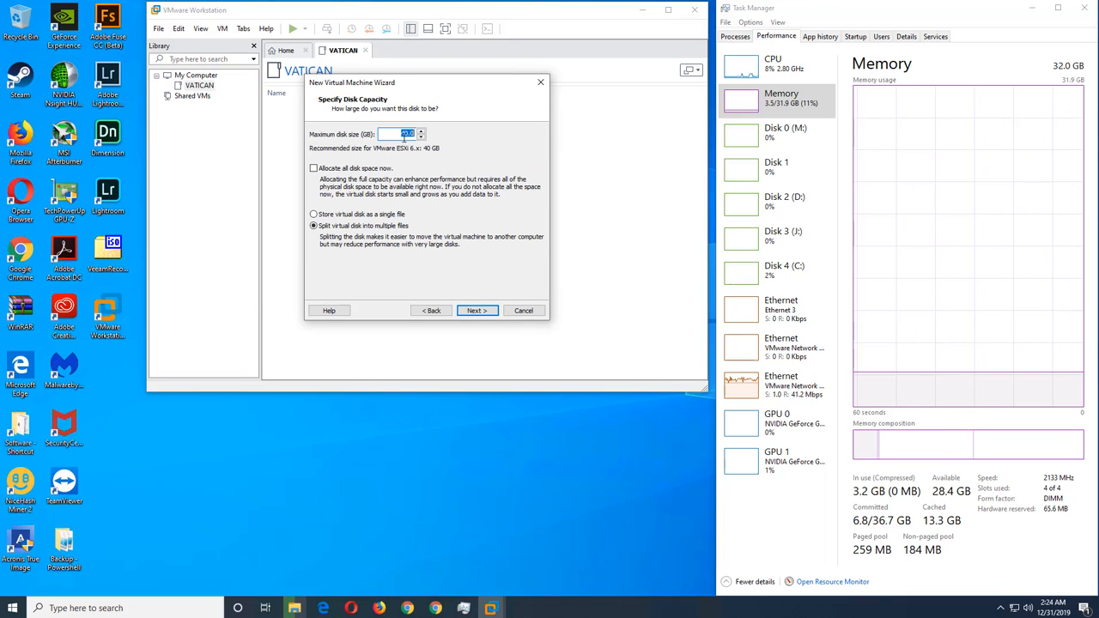
# Set the maximum disk size to 20 GB, allocated immediately and stored as a single file, and continue
pyautogui.click(408, 135)
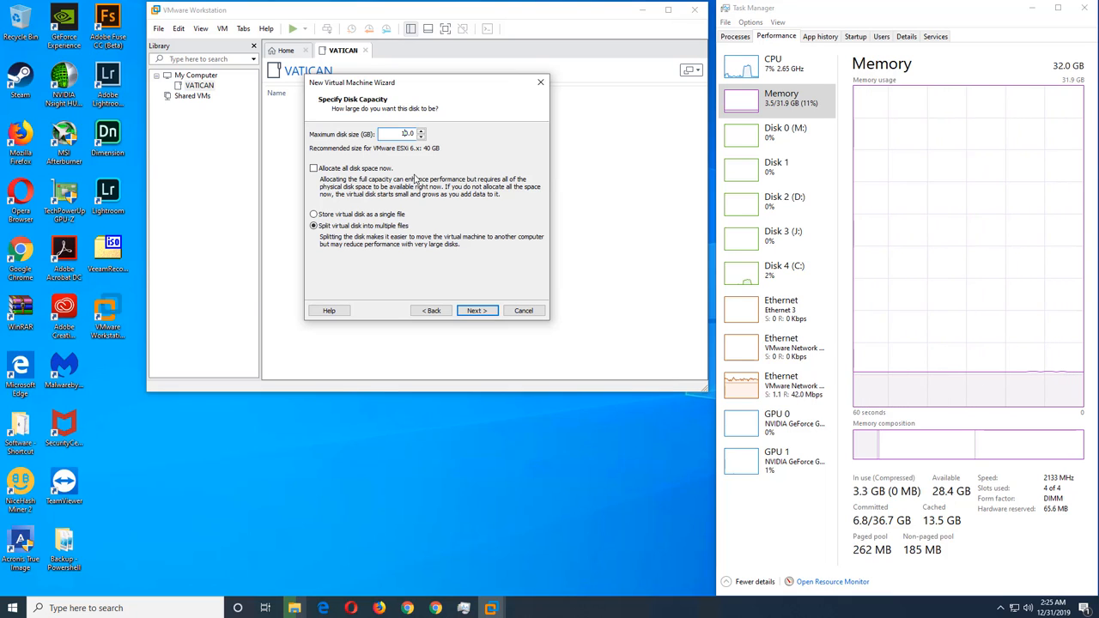
pyautogui.press('BackSpace')
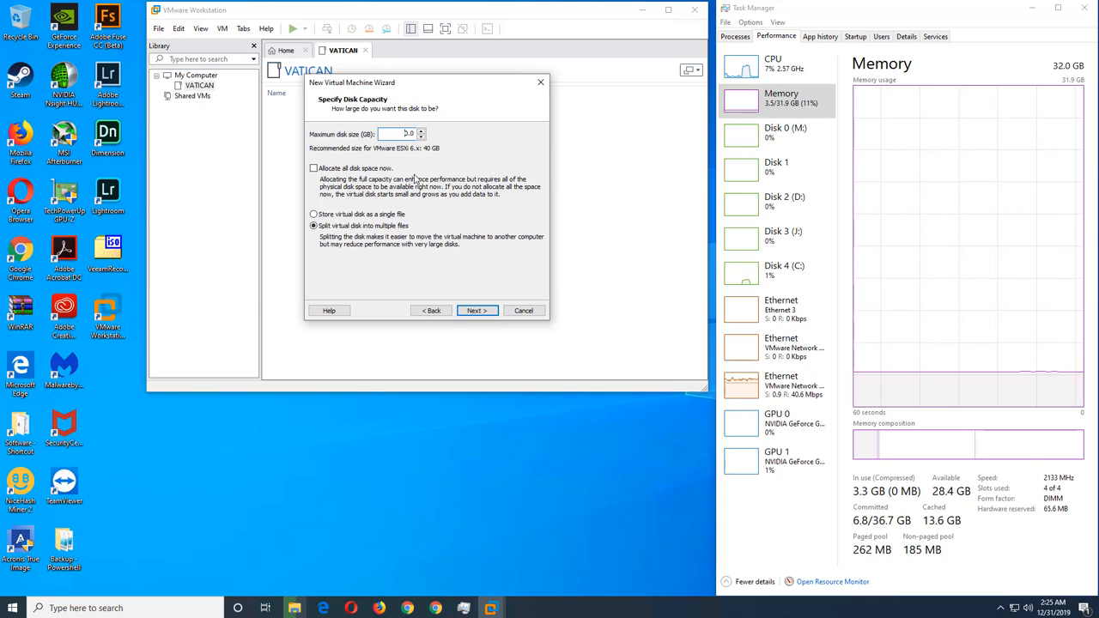
pyautogui.write('2')
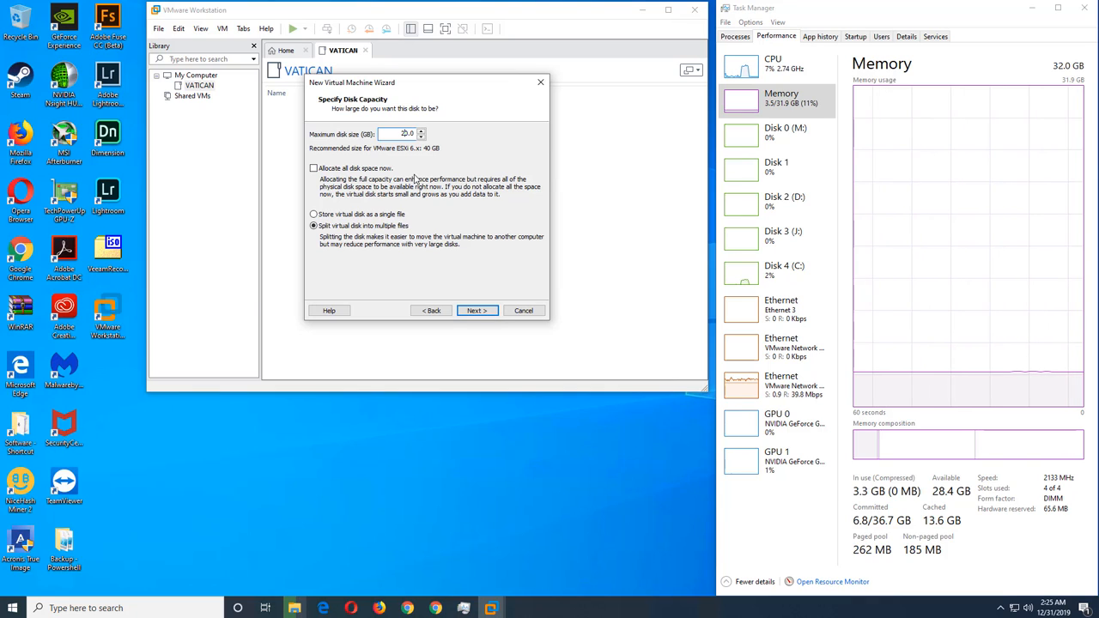
pyautogui.click(382, 169)
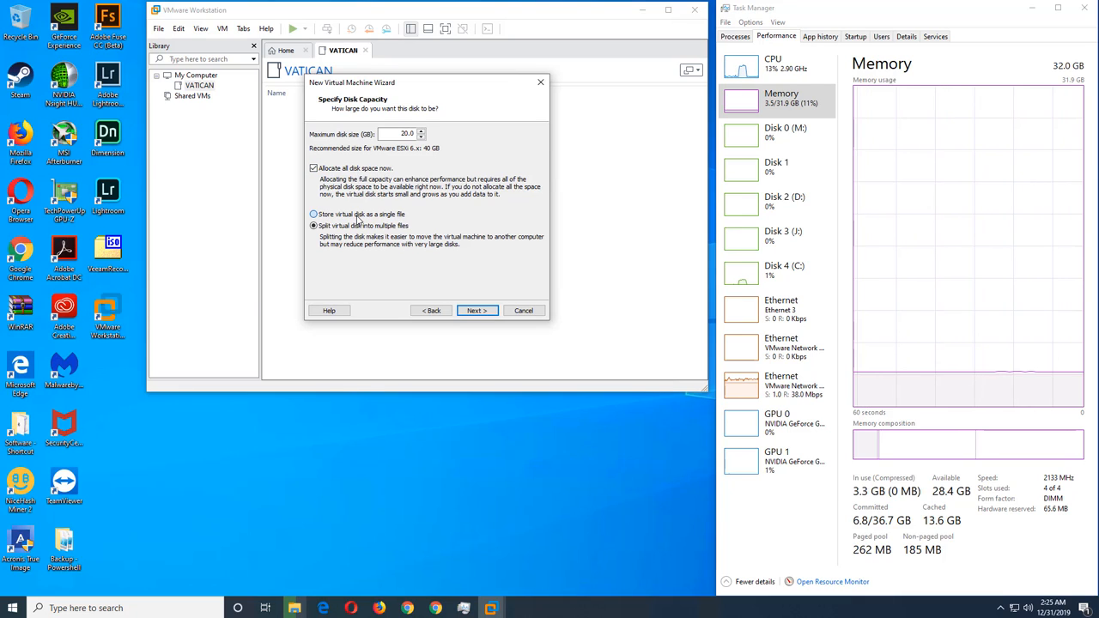
pyautogui.click(358, 216)
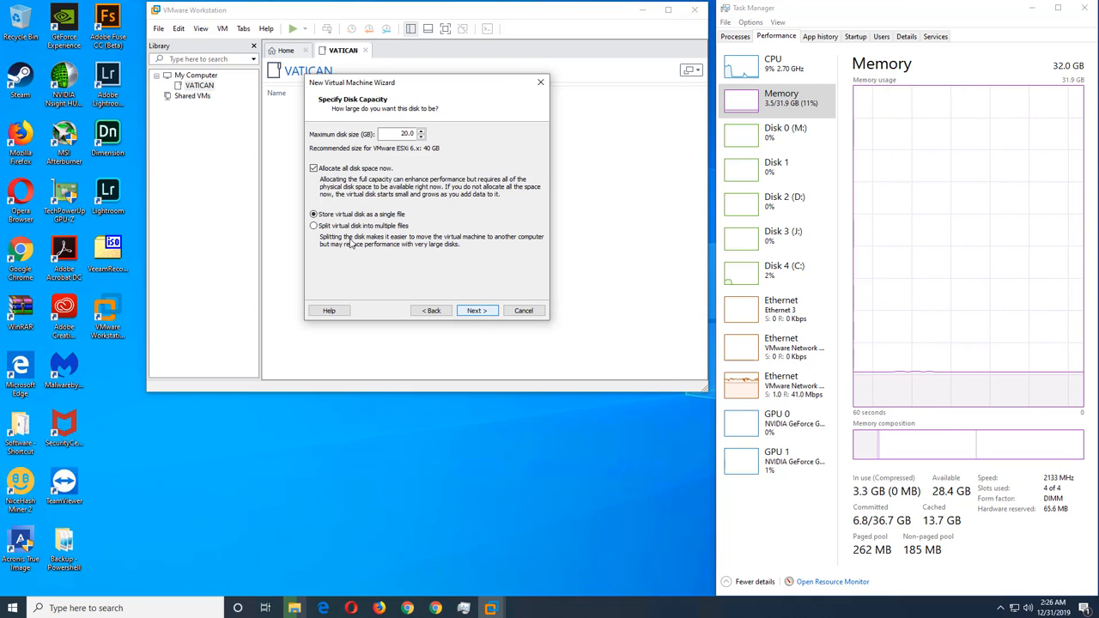
pyautogui.click(477, 311)
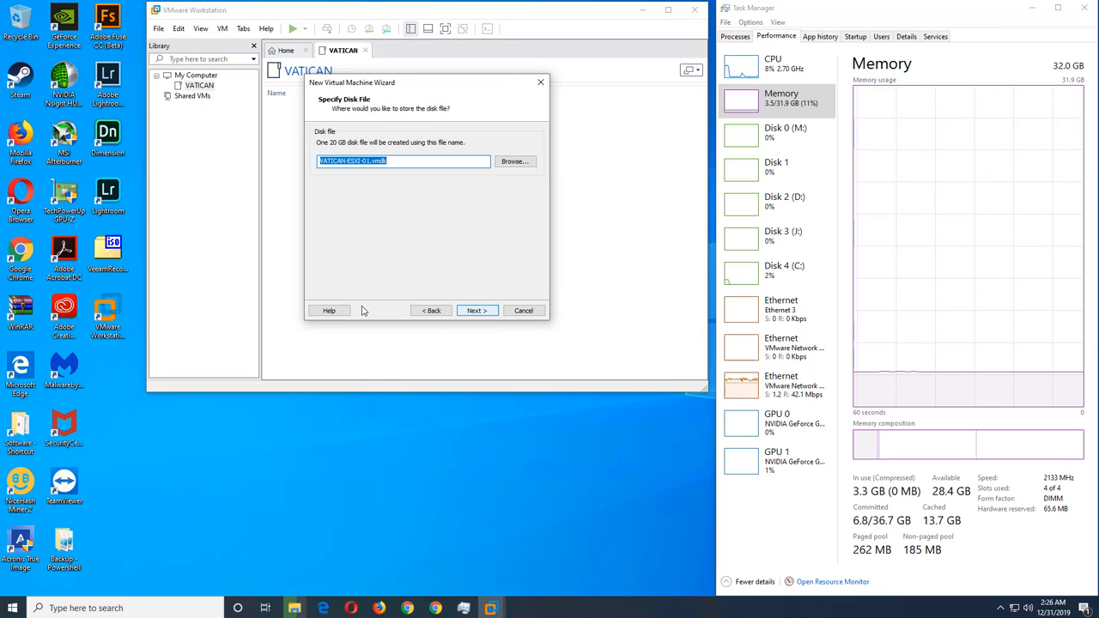
# Save the virtual disk file as VATICAN-ESXI-01 in A:\VMware\VATICAN\VATICAN-ESXI-01 and continue to the summary
pyautogui.click(511, 162)
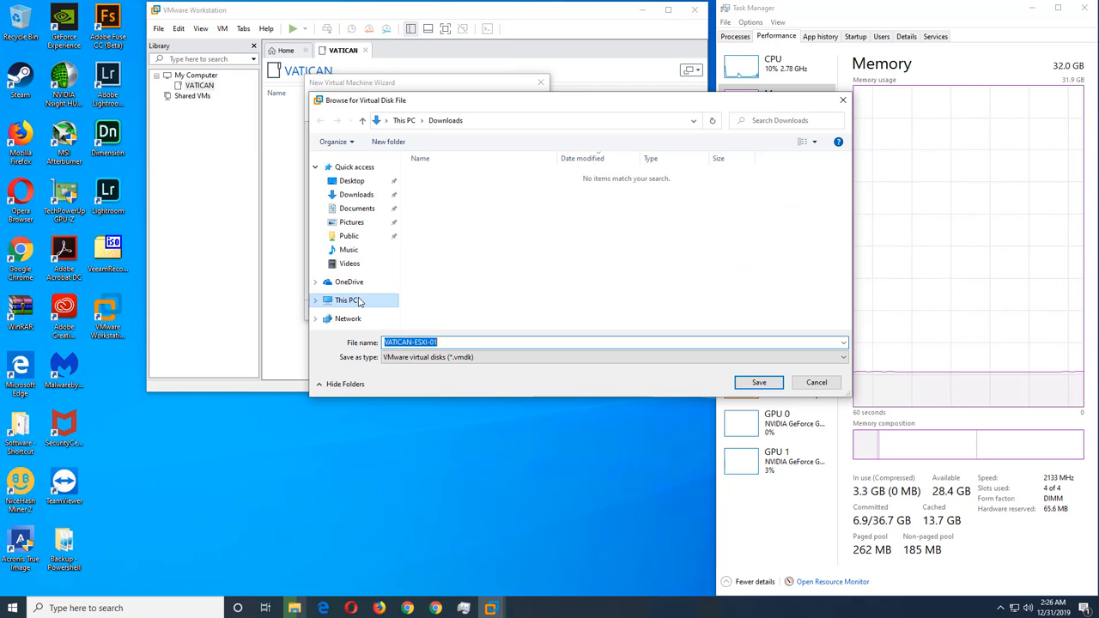
pyautogui.click(354, 301)
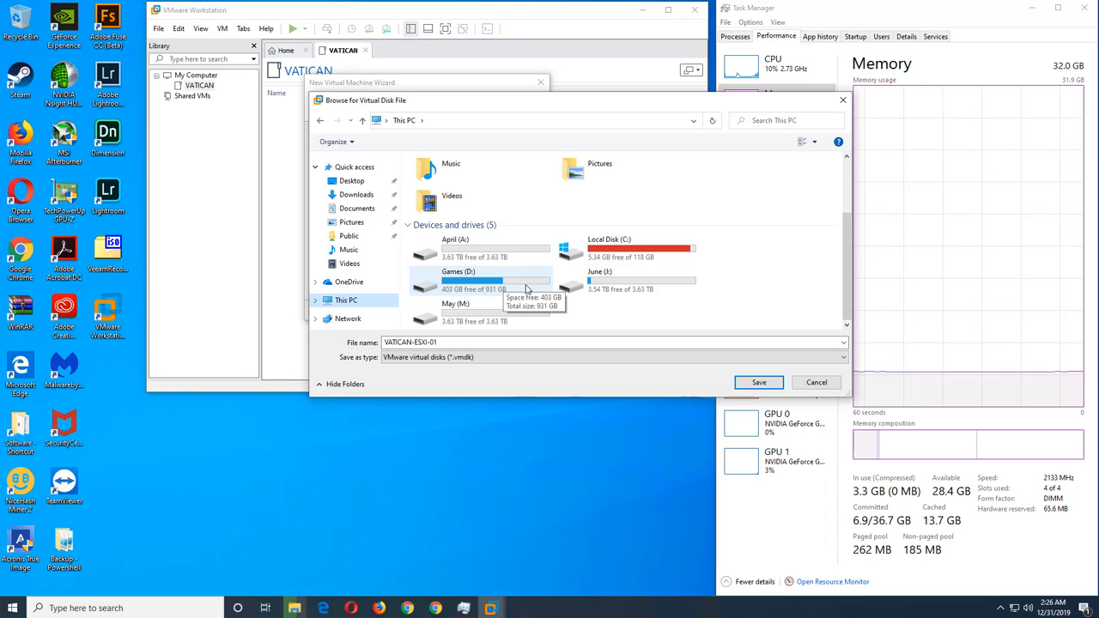
pyautogui.click(497, 258)
pyautogui.doubleClick(497, 257)
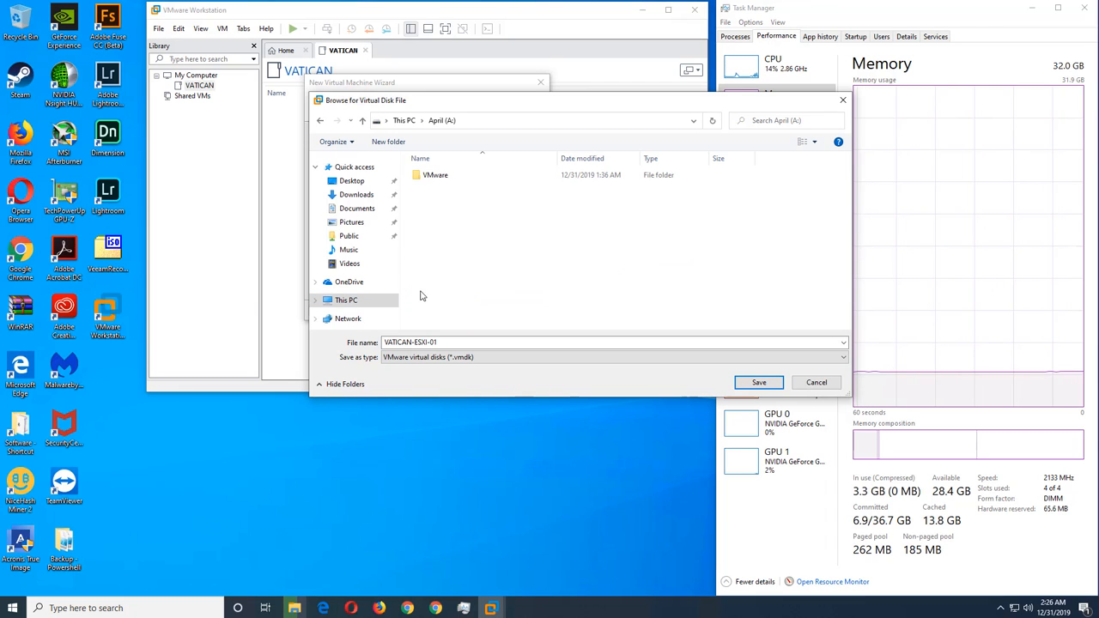
pyautogui.doubleClick(448, 177)
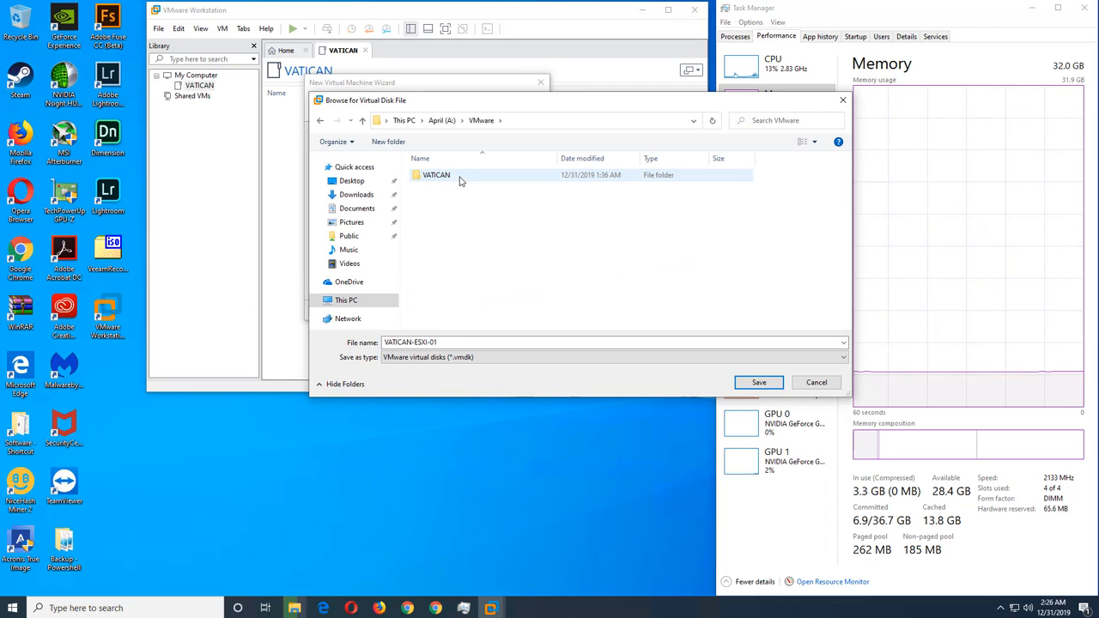
pyautogui.doubleClick(458, 180)
pyautogui.doubleClick(458, 178)
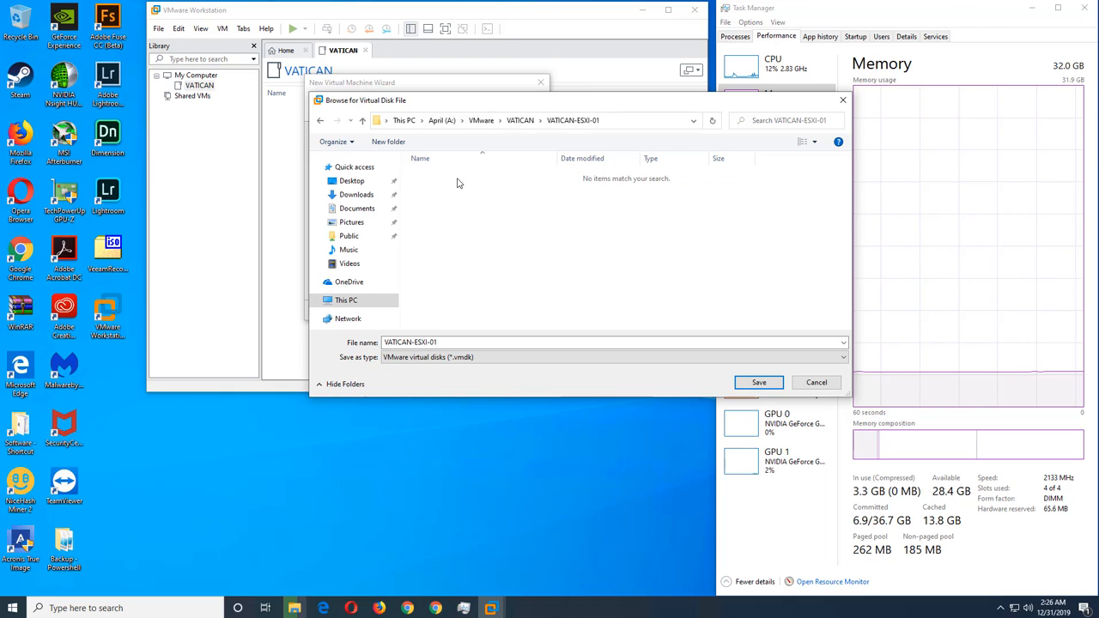
pyautogui.click(761, 383)
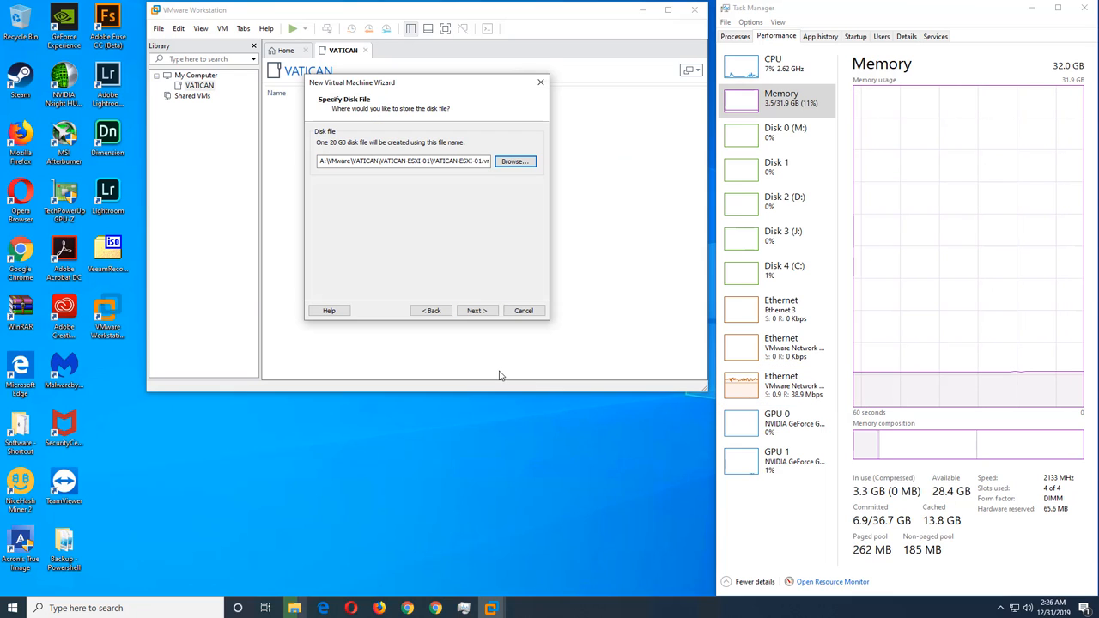
pyautogui.click(492, 313)
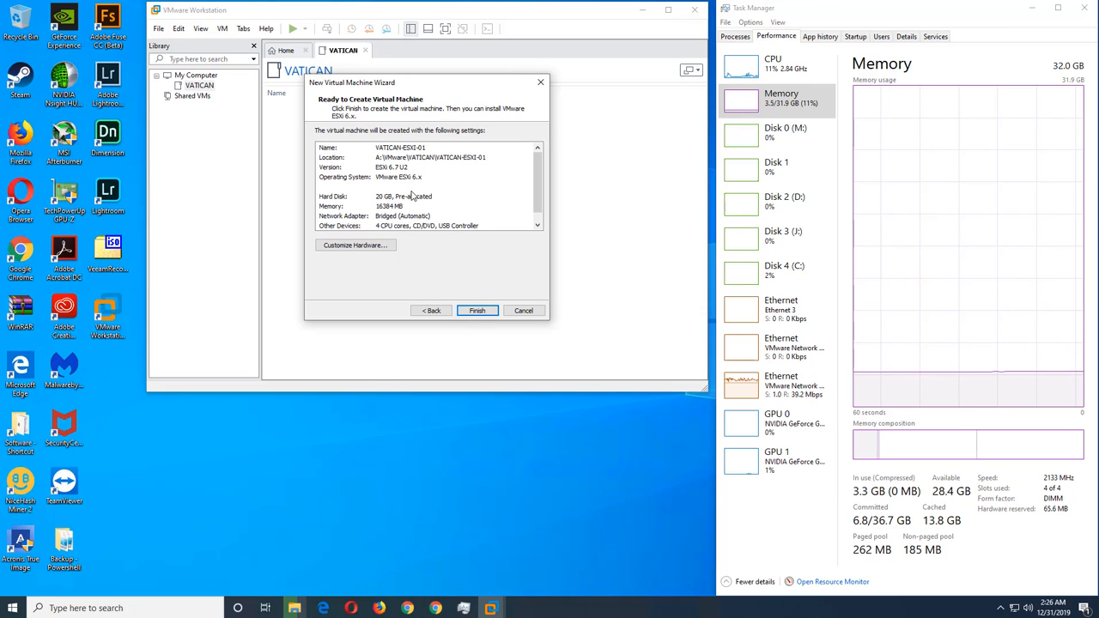
# Review the settings summary, create the virtual machine and monitor Disk 1 in Task Manager during disk creation
pyautogui.moveTo(539, 174); pyautogui.dragTo(540, 211)
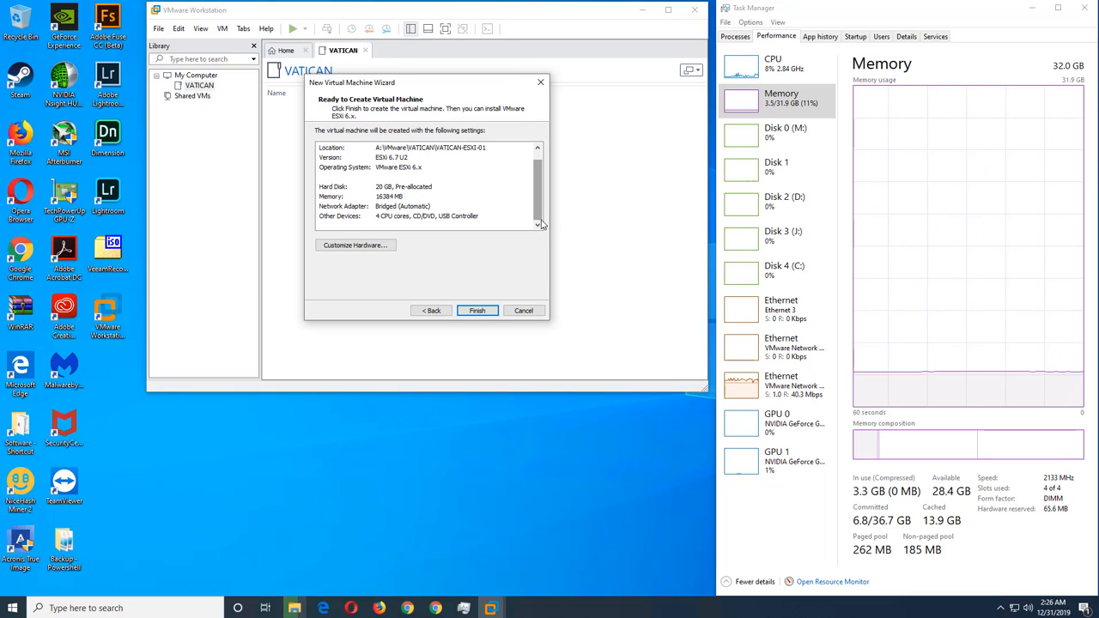
pyautogui.click(476, 310)
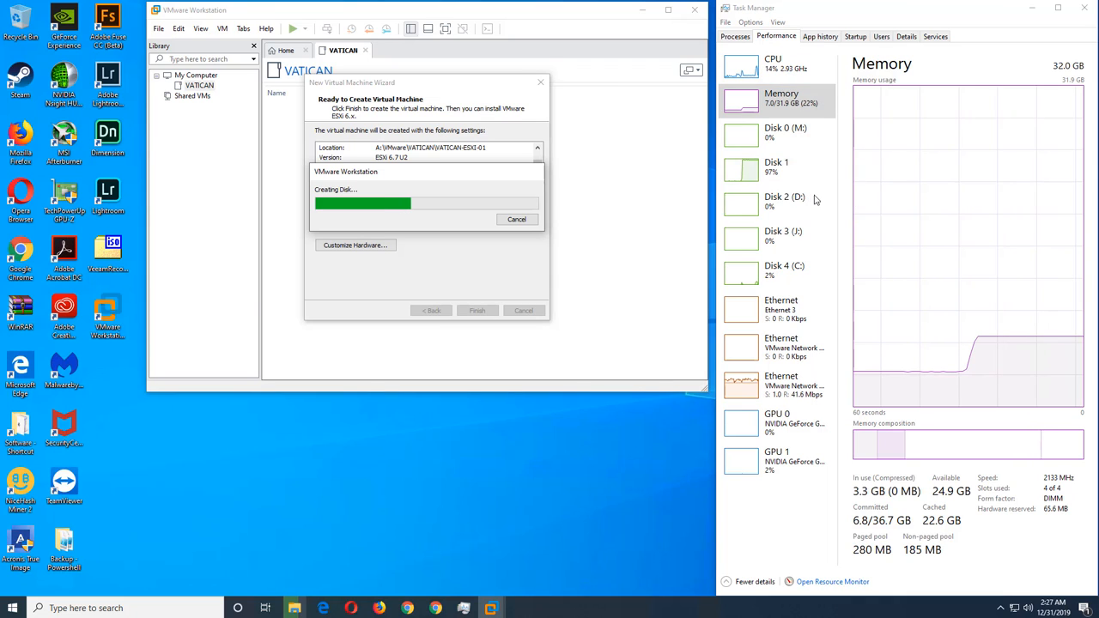
pyautogui.click(777, 175)
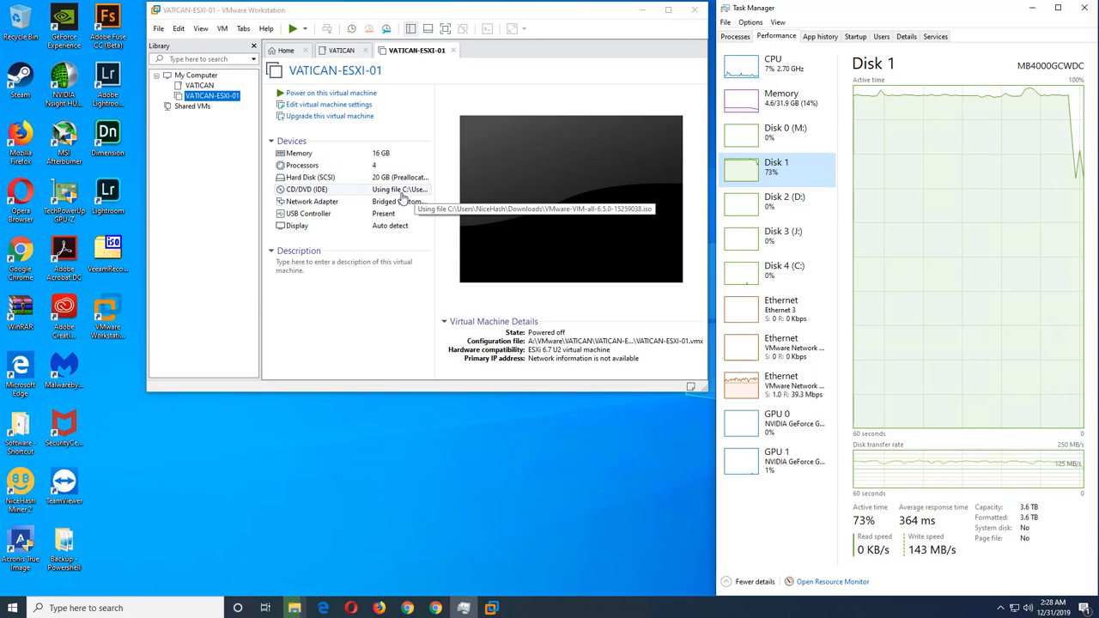
# Power on the VATICAN-ESXI-01 virtual machine to start the ESXi installer
pyautogui.click(338, 94)
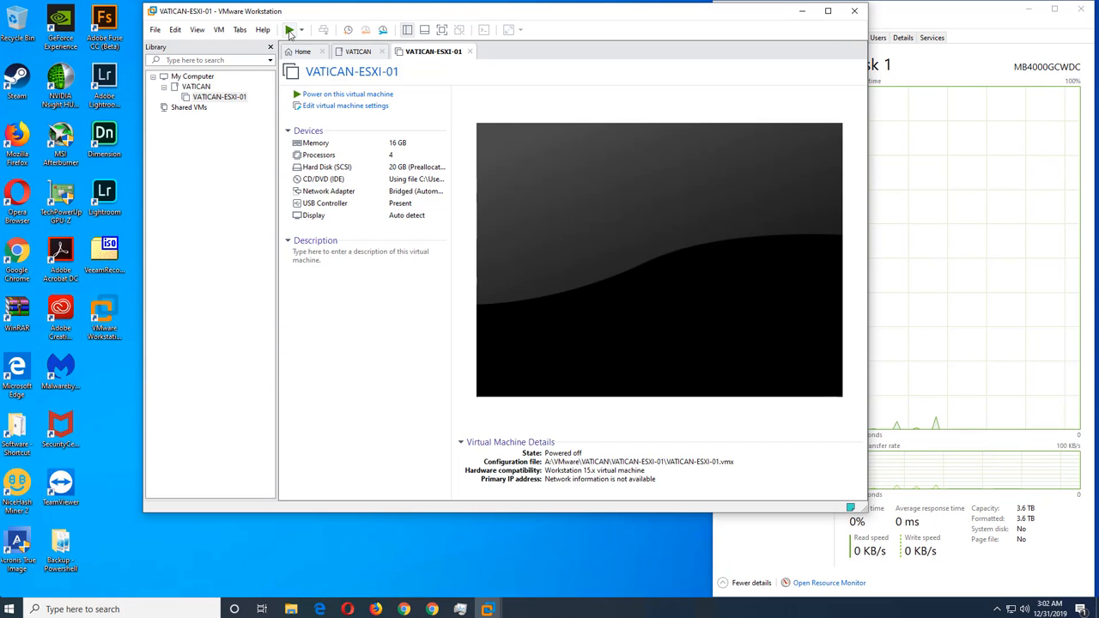
pyautogui.click(290, 30)
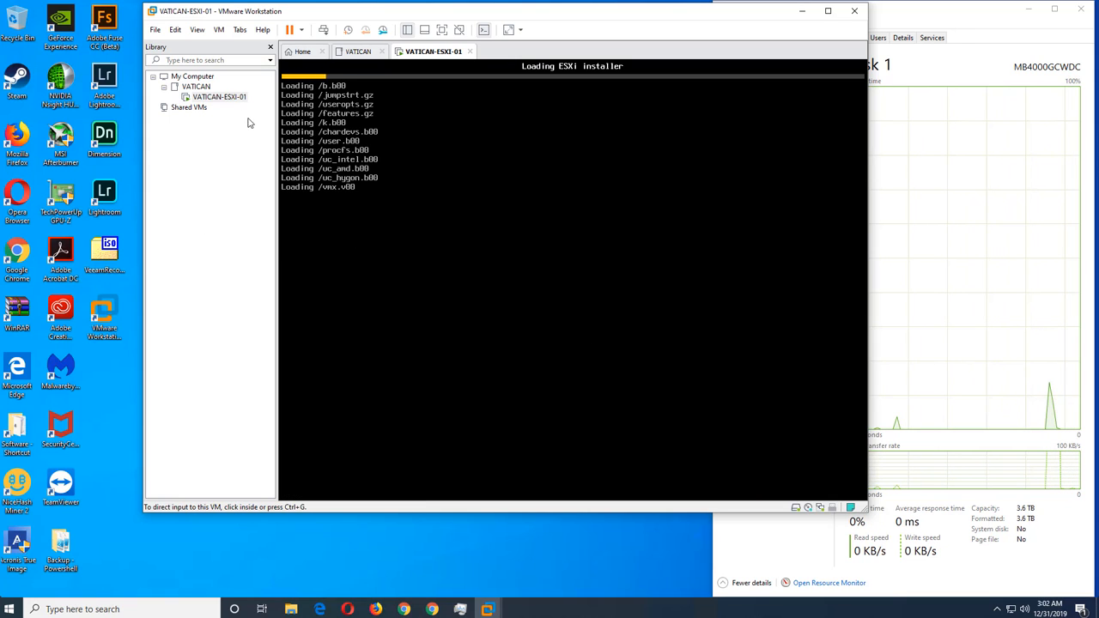
# Open the CD/DVD drive settings of the VATICAN-ESXI-01 virtual machine and browse for its ISO image file
pyautogui.rightClick(223, 98)
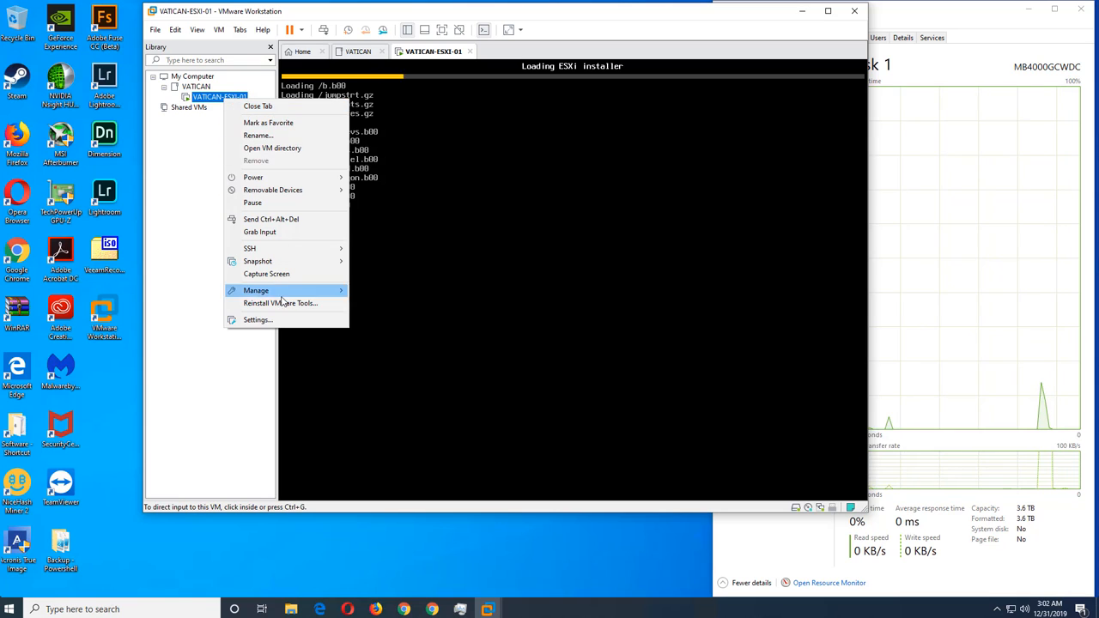
pyautogui.click(272, 322)
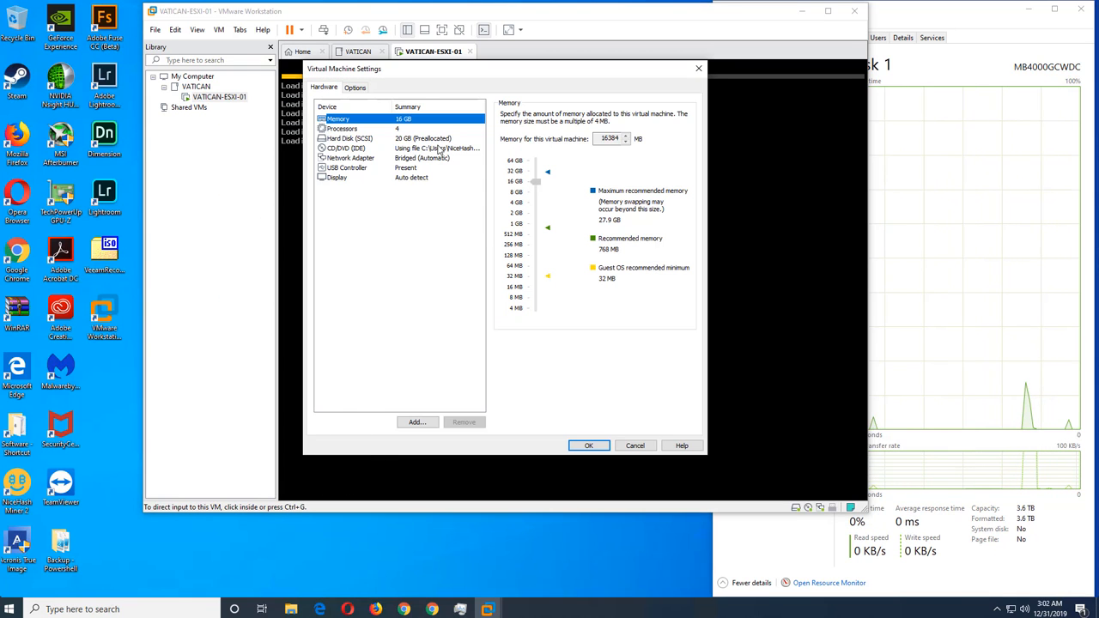
pyautogui.click(438, 148)
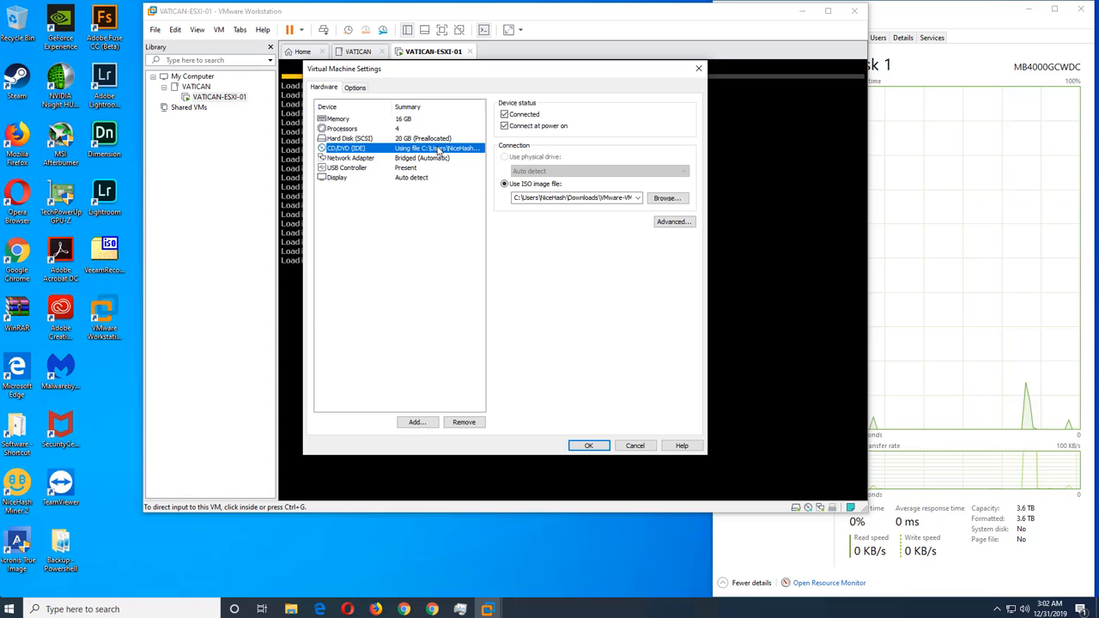
pyautogui.click(587, 199)
pyautogui.click(667, 198)
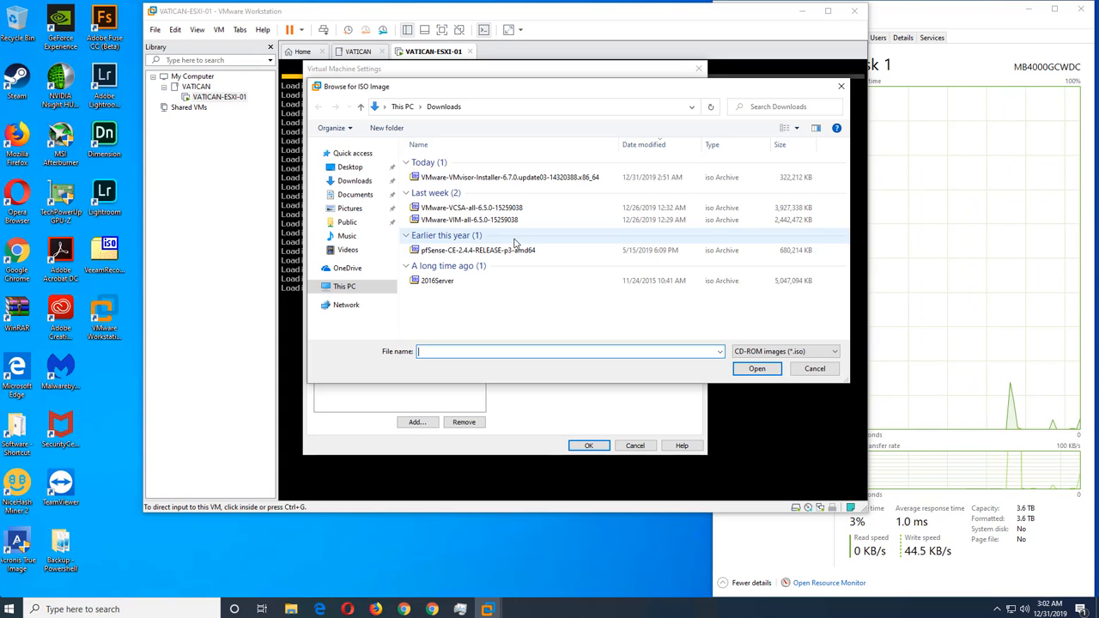
# Compare the VMware ISO files in Downloads and choose VMware-VMvisor-Installer-6.7.0.update03-14320388.x86_64 for the CD/DVD drive
pyautogui.click(506, 179)
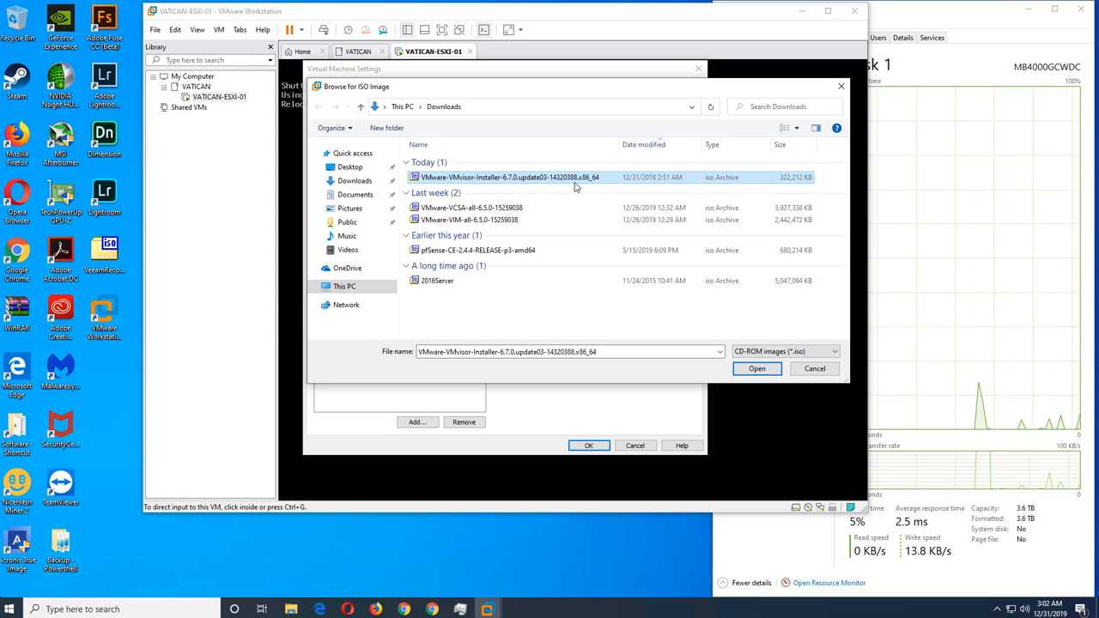
pyautogui.click(515, 220)
pyautogui.click(508, 212)
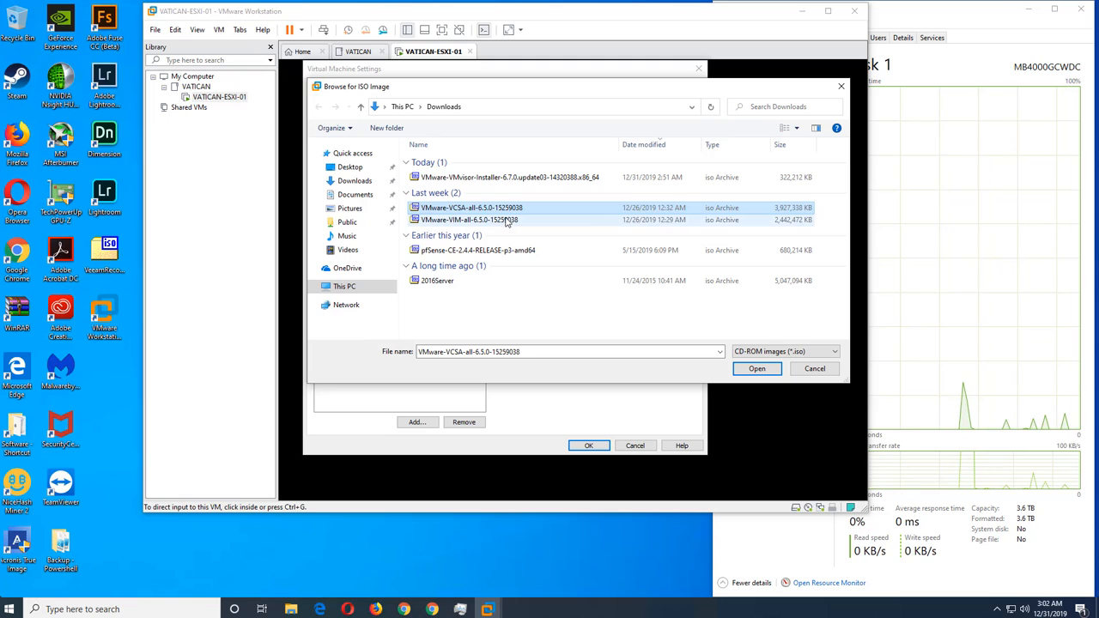
pyautogui.click(507, 219)
pyautogui.click(505, 211)
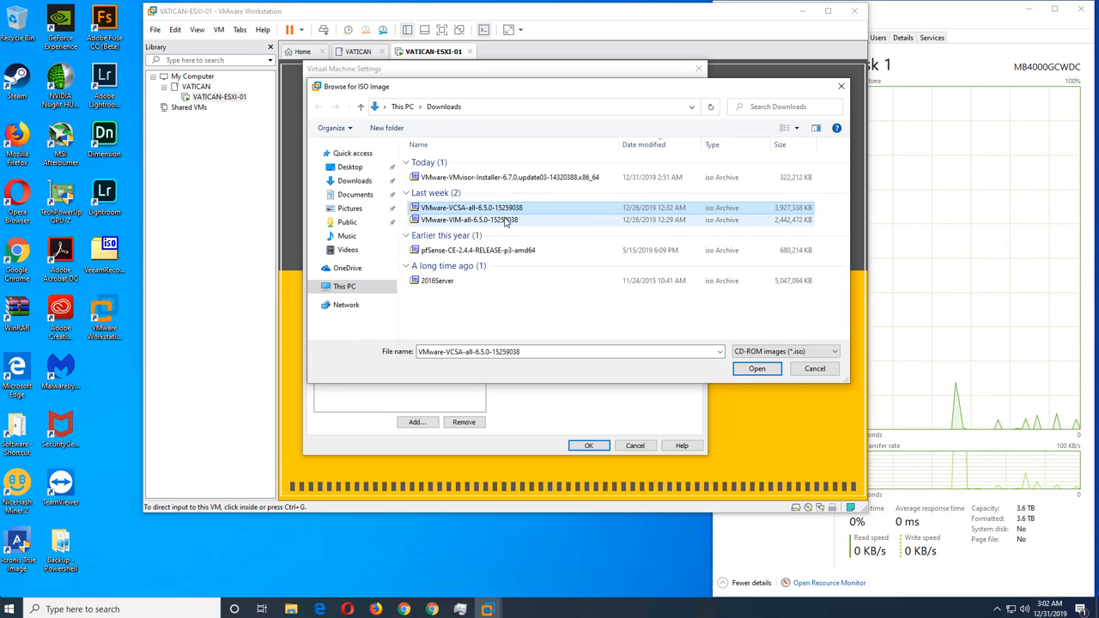
pyautogui.click(507, 220)
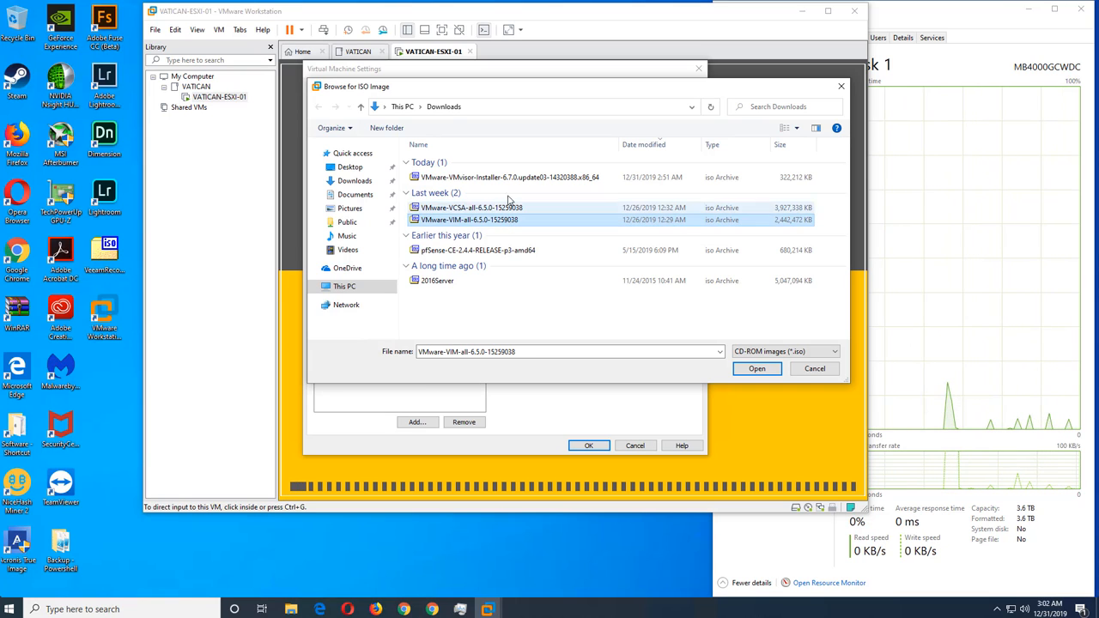
pyautogui.click(513, 180)
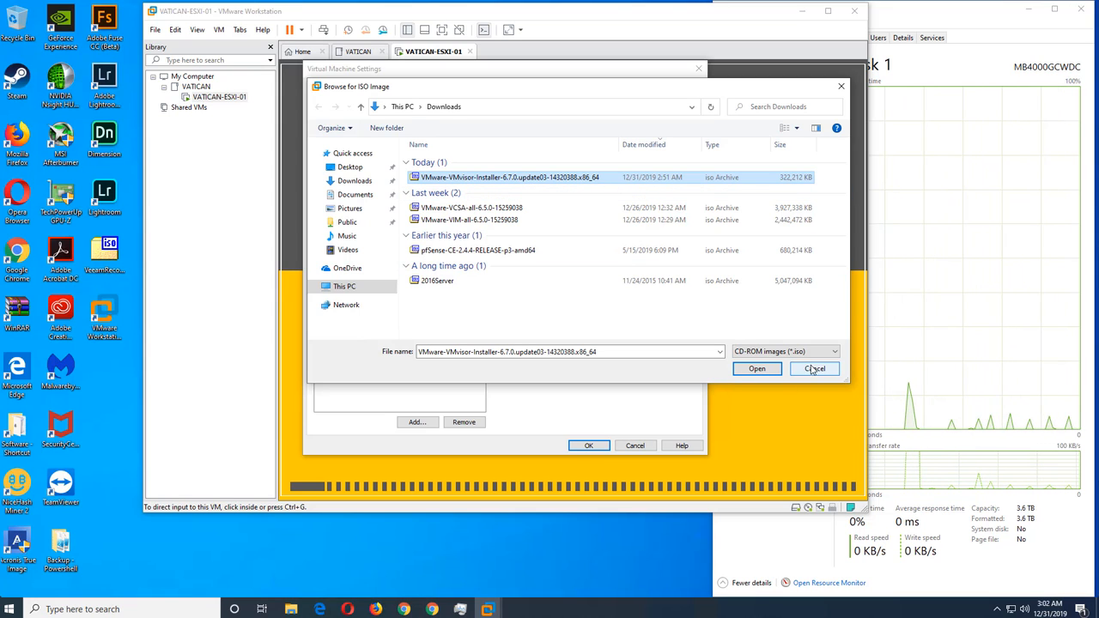
pyautogui.click(755, 369)
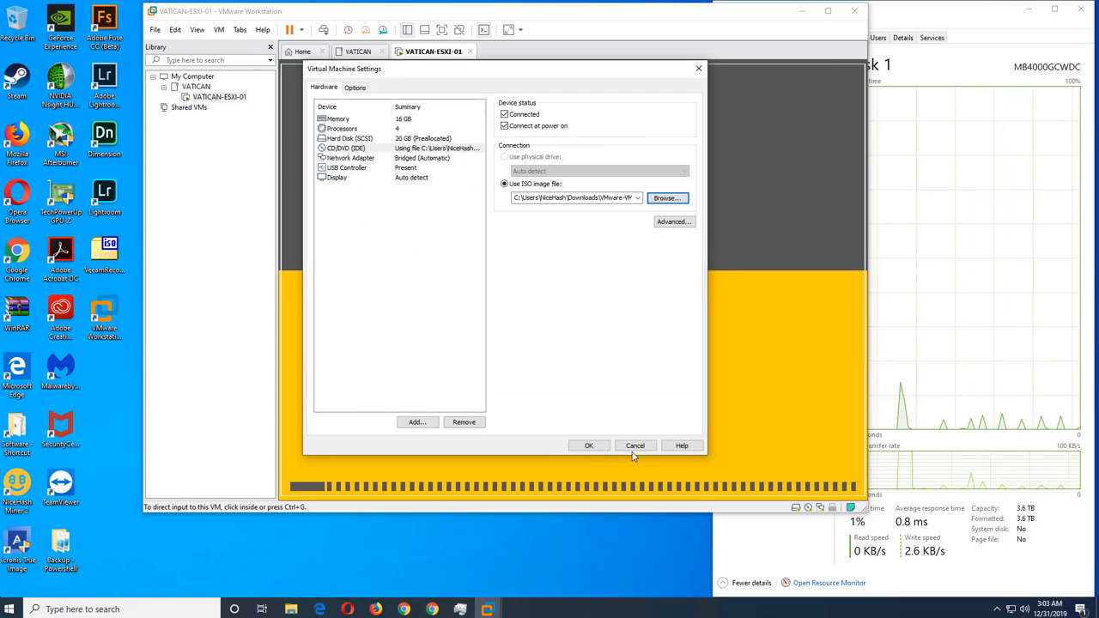
# Check the vSphere Hypervisor download page in Chrome, return to VMware Workstation and accept the virtual machine settings
pyautogui.click(432, 609)
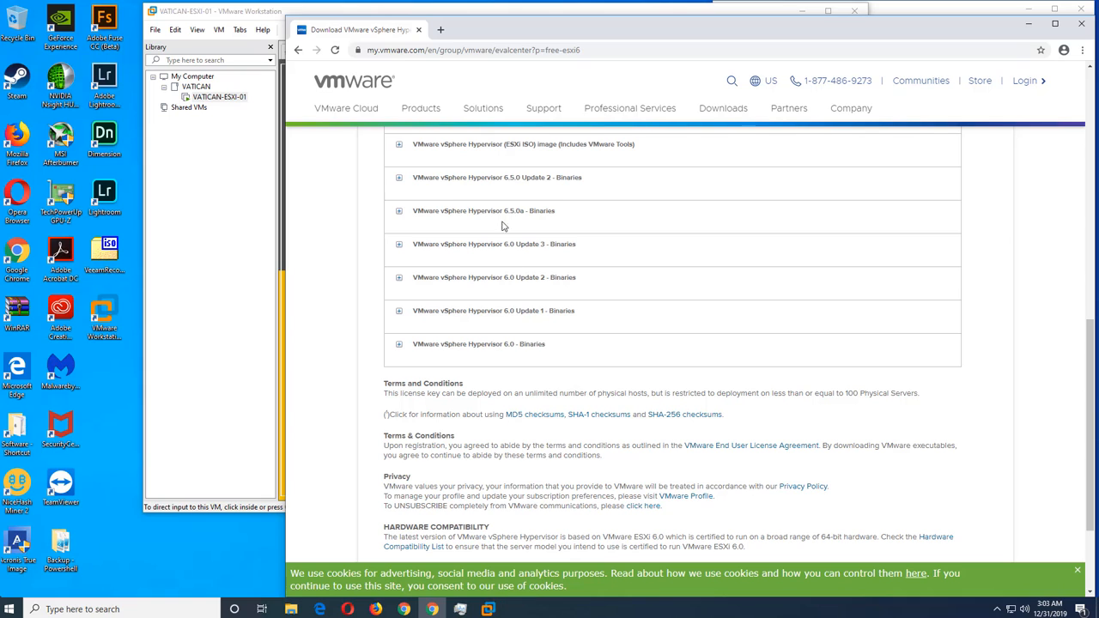
pyautogui.click(1029, 23)
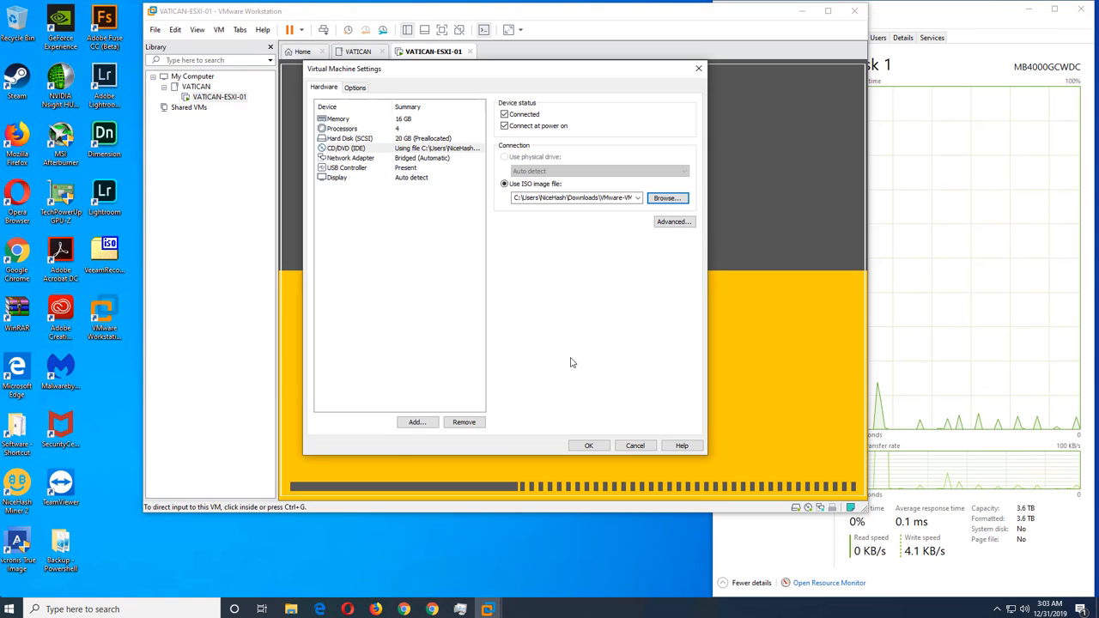
pyautogui.click(589, 446)
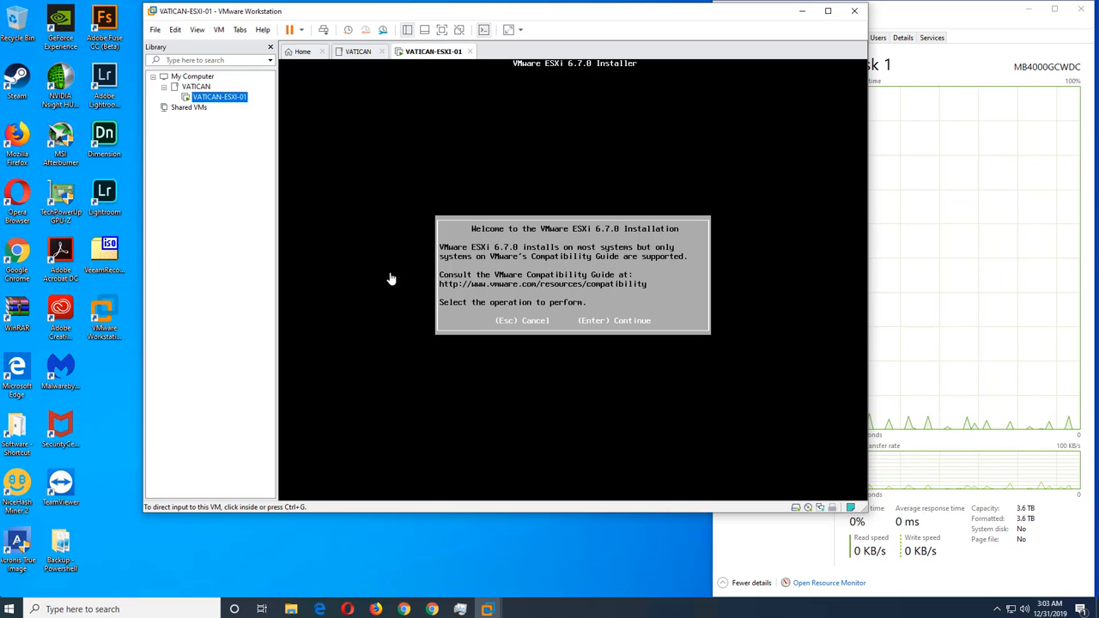
# Continue past the ESXi 6.7.0 installer's welcome screen and accept the End User License Agreement
pyautogui.click(734, 397)
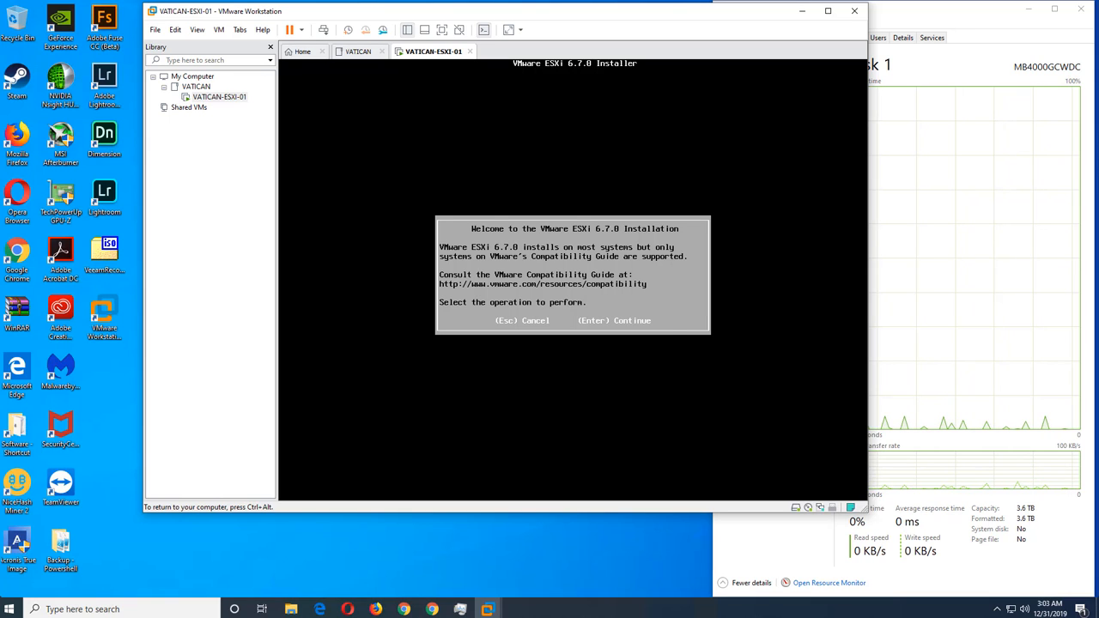
pyautogui.press('Return')
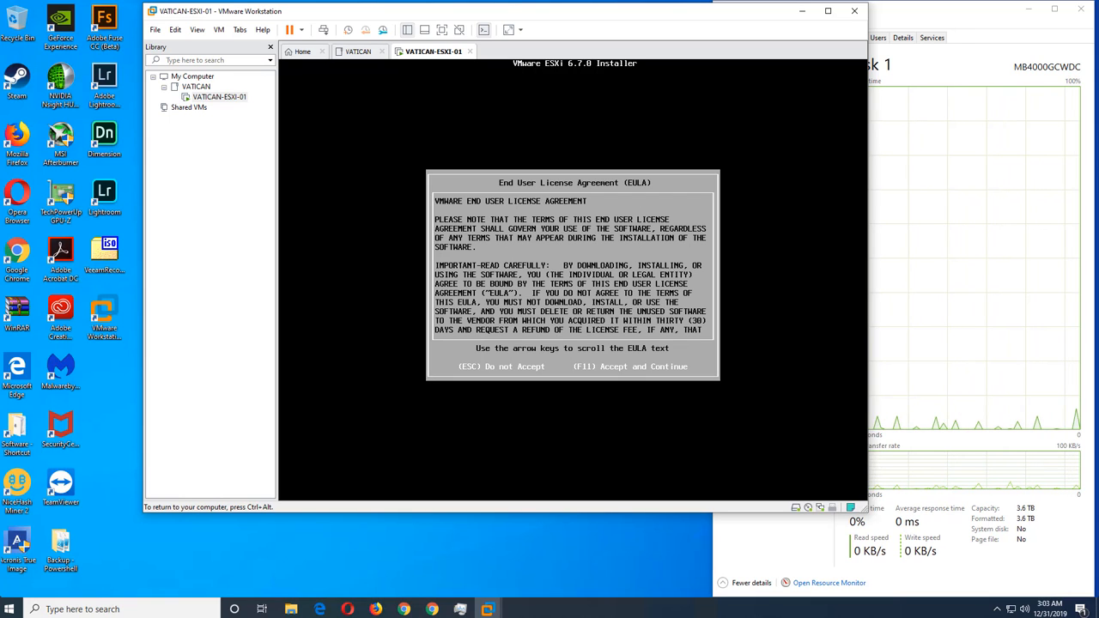
pyautogui.press('F11')
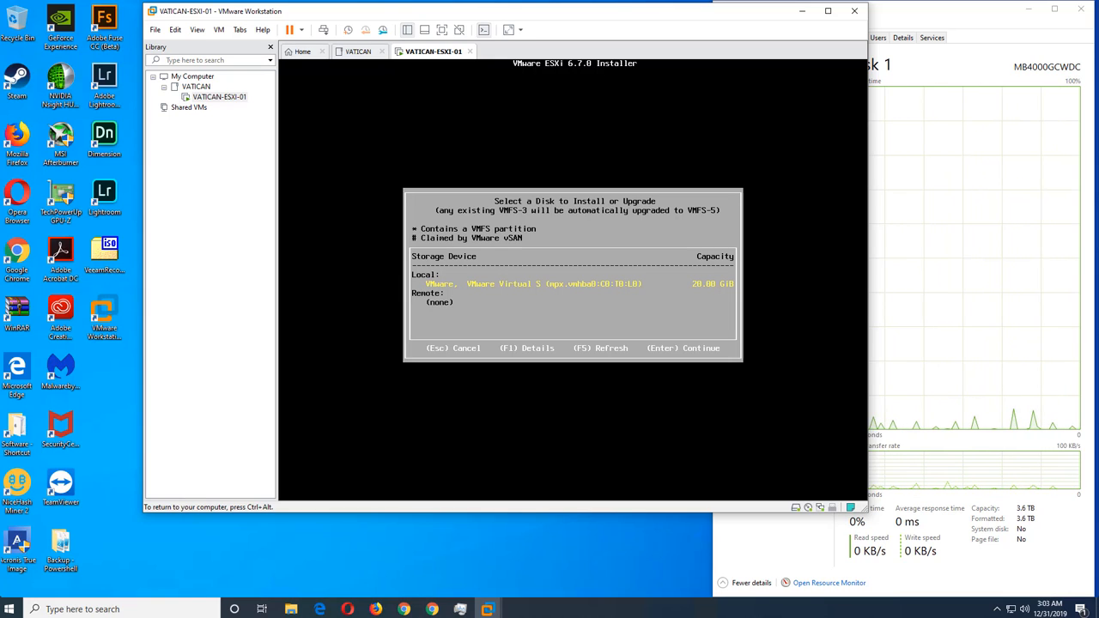
# Choose the local 20 GiB VMware virtual disk as the install target and the US Default keyboard layout
pyautogui.press('Return')
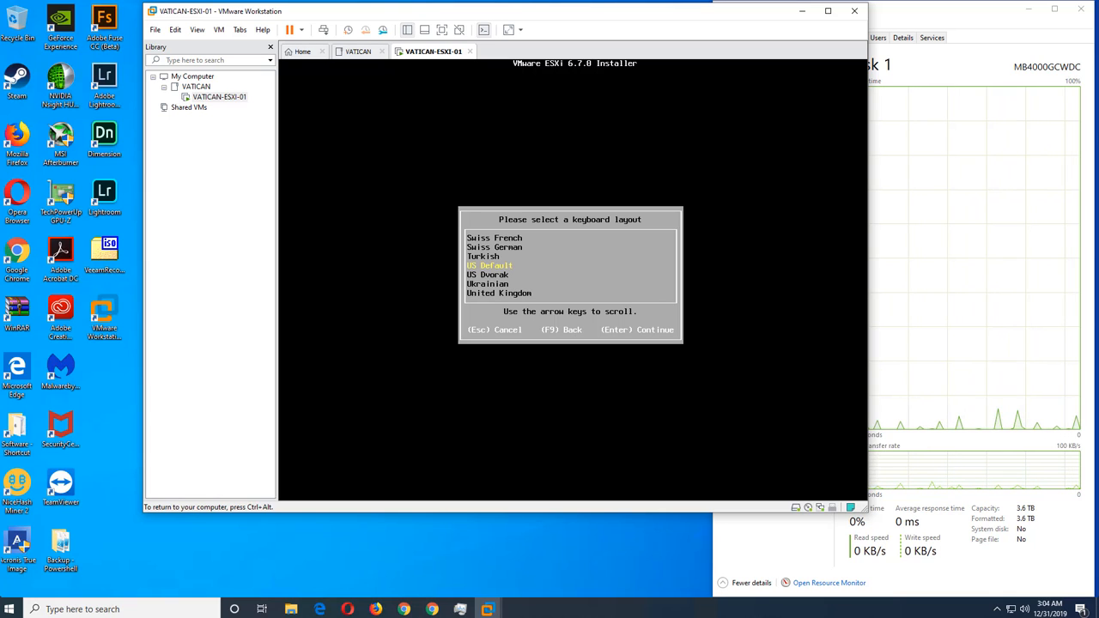
pyautogui.press('Return')
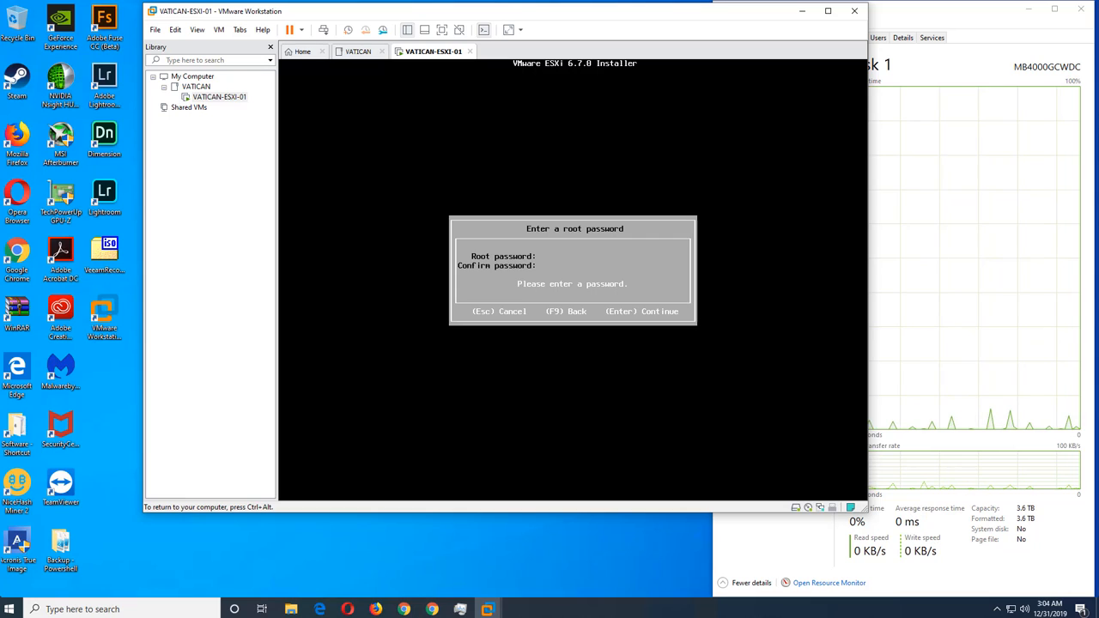
# Enter and confirm the root password for the ESXi host and continue
pyautogui.write('***********')
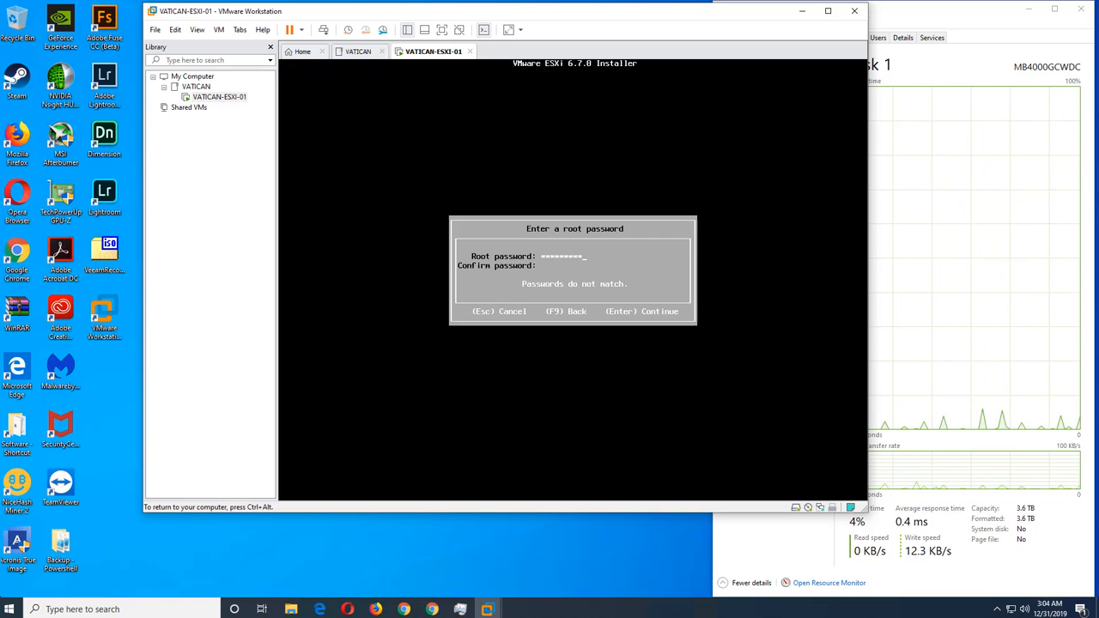
pyautogui.write('*')
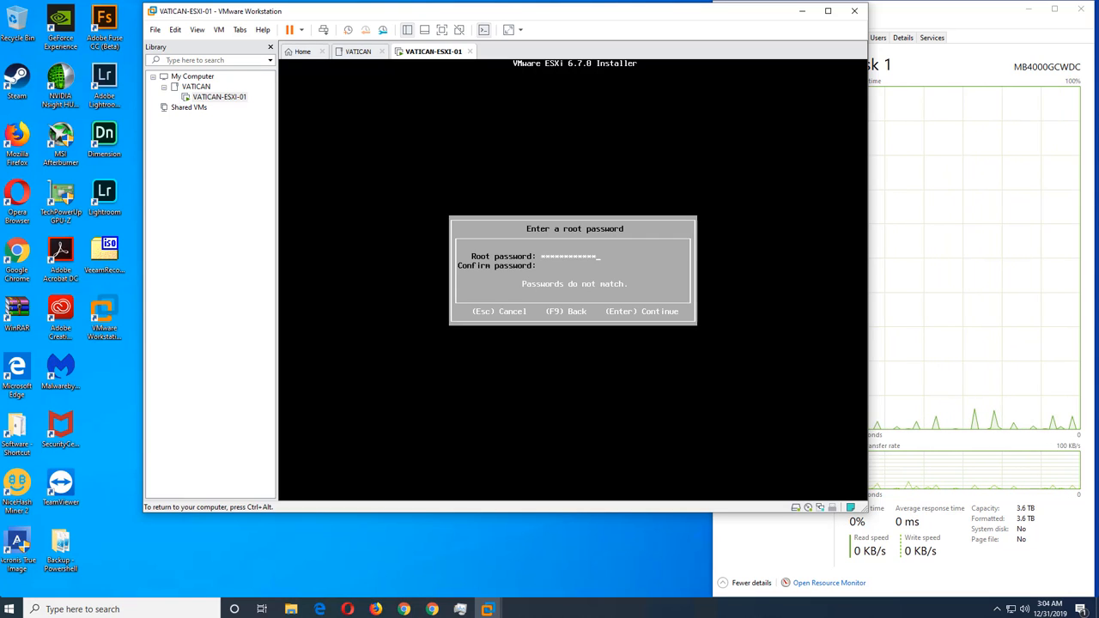
pyautogui.write('******')
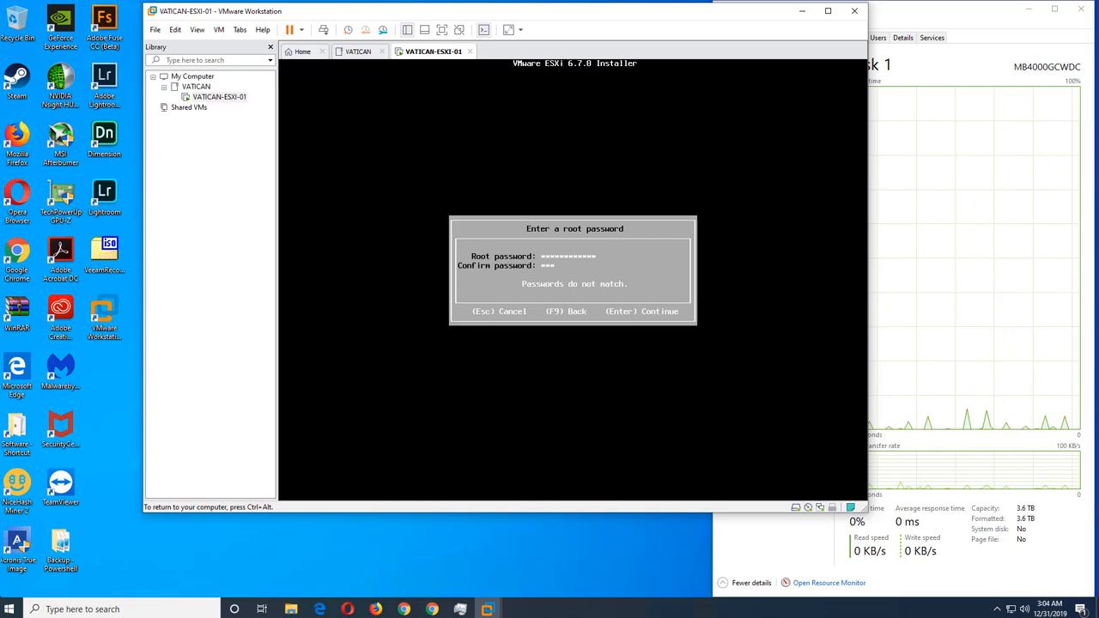
pyautogui.write('***')
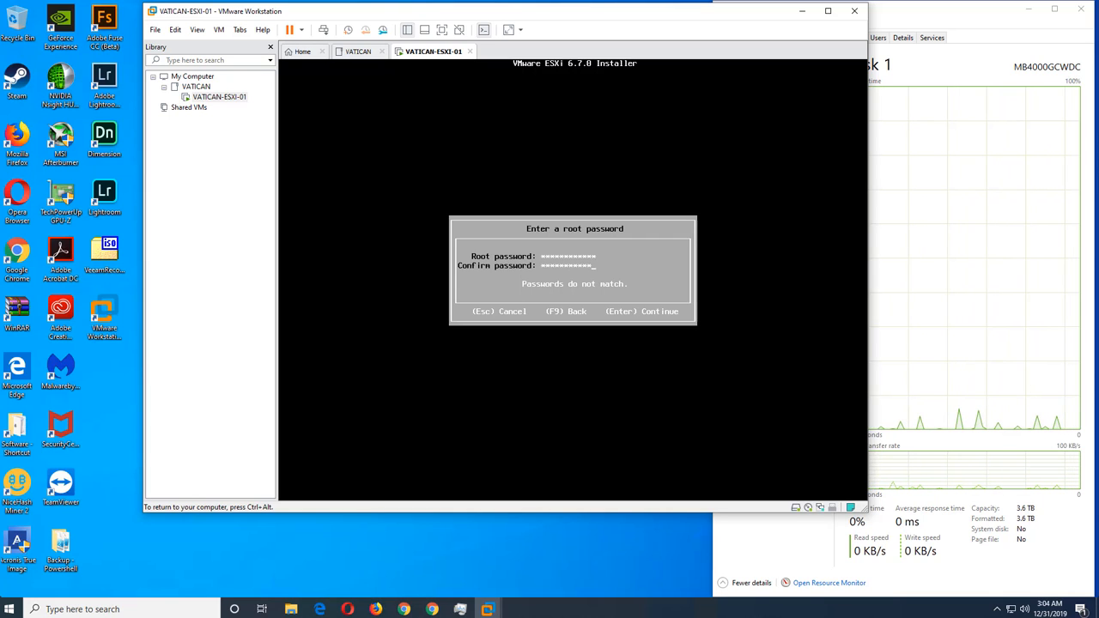
pyautogui.write('*')
pyautogui.press('Return')
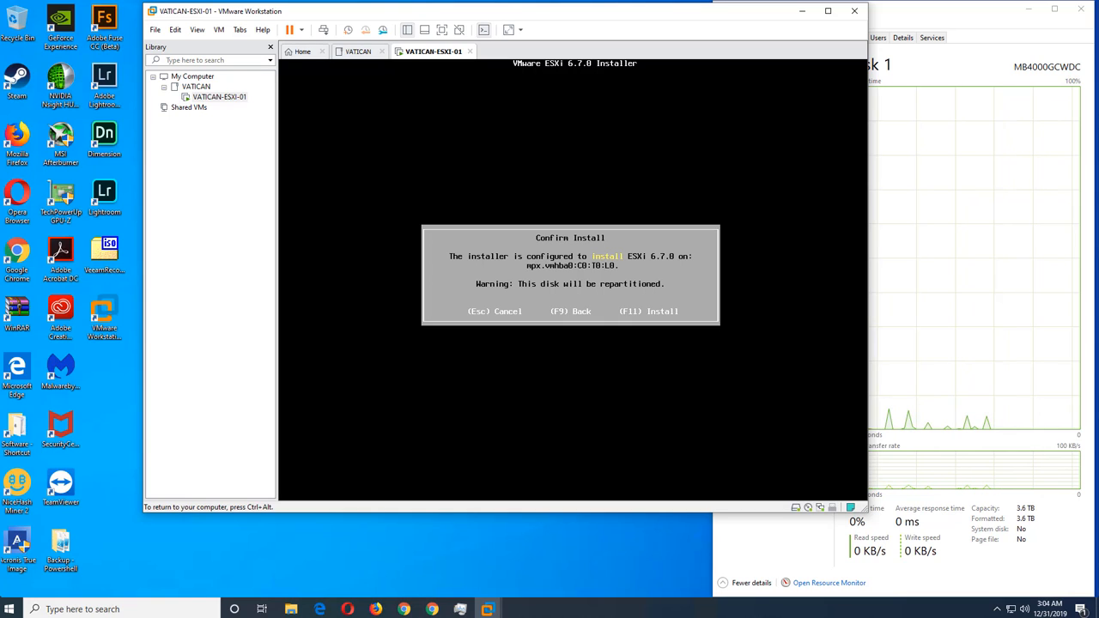
# Install ESXi 6.7.0 on the selected disk, reboot the server when installation completes and release input to the host computer
pyautogui.press('F11')
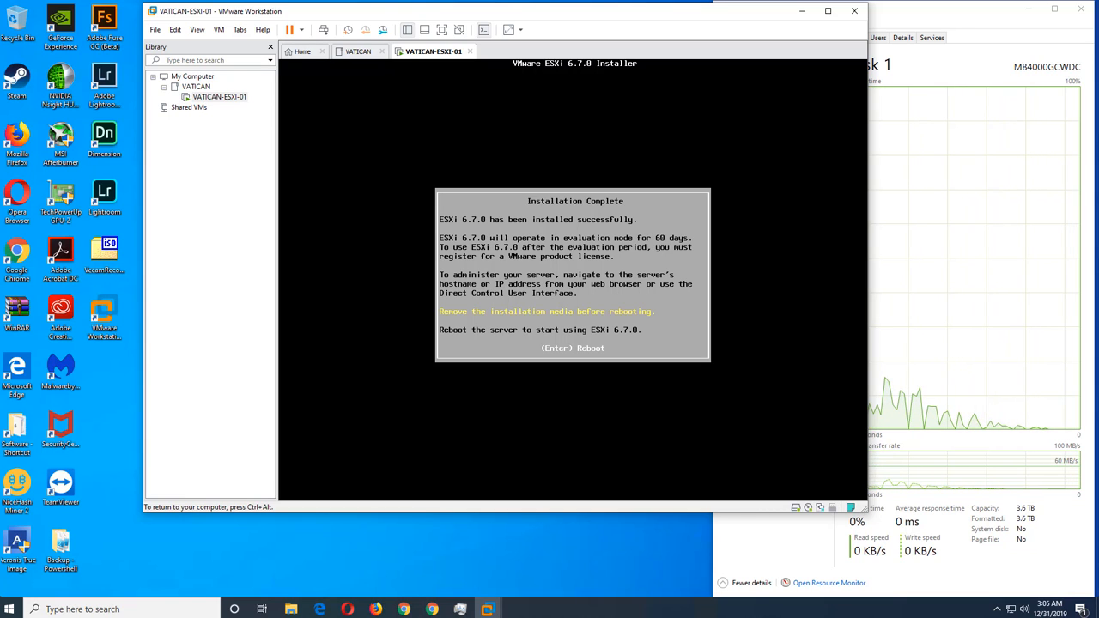
pyautogui.press('Return')
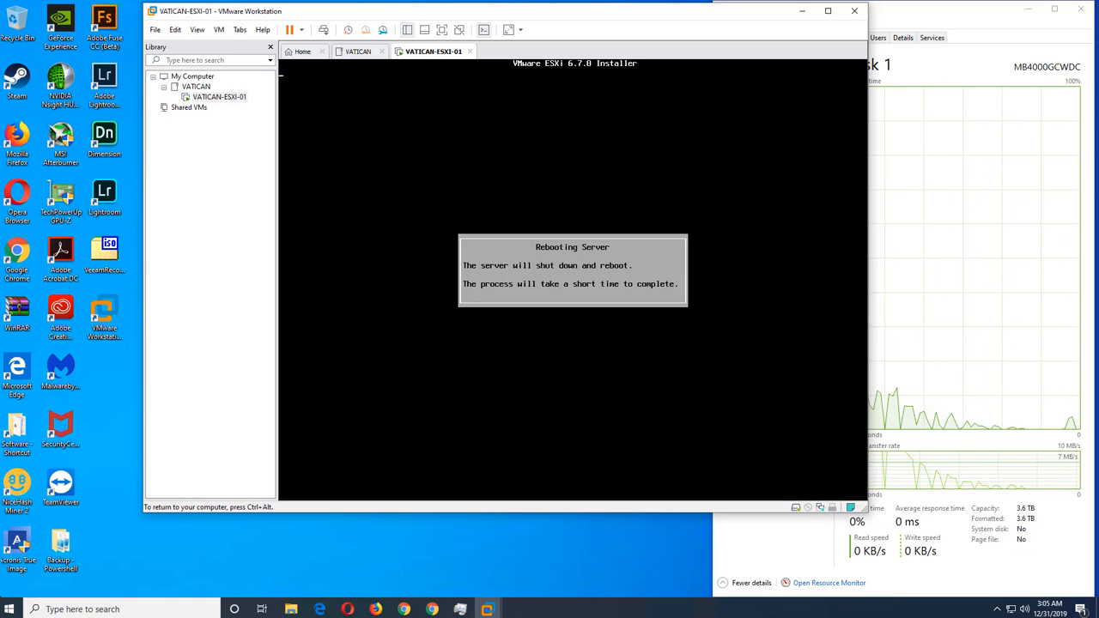
pyautogui.hotkey('ctrl', 'alt')
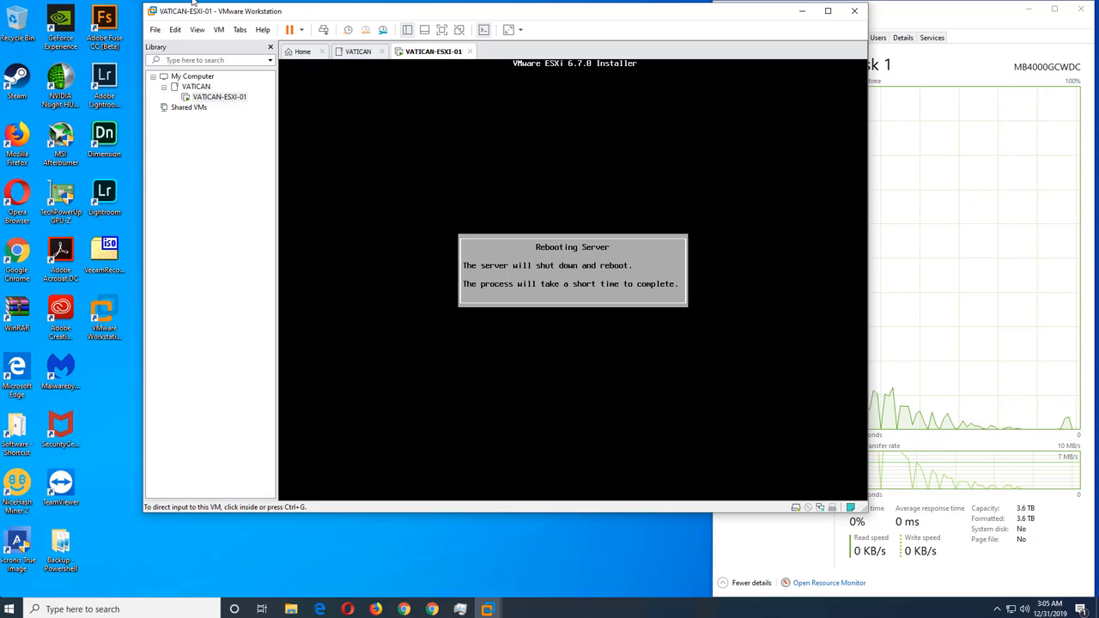
pyautogui.rightClick(447, 51)
pyautogui.moveTo(481, 76)
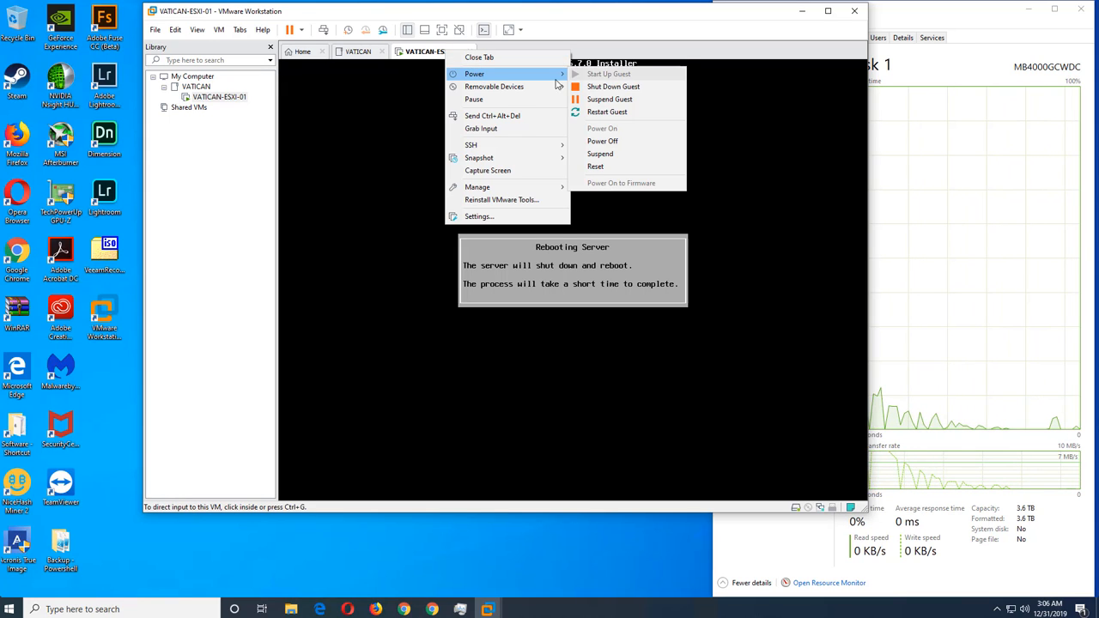
pyautogui.moveTo(503, 89)
pyautogui.moveTo(608, 91)
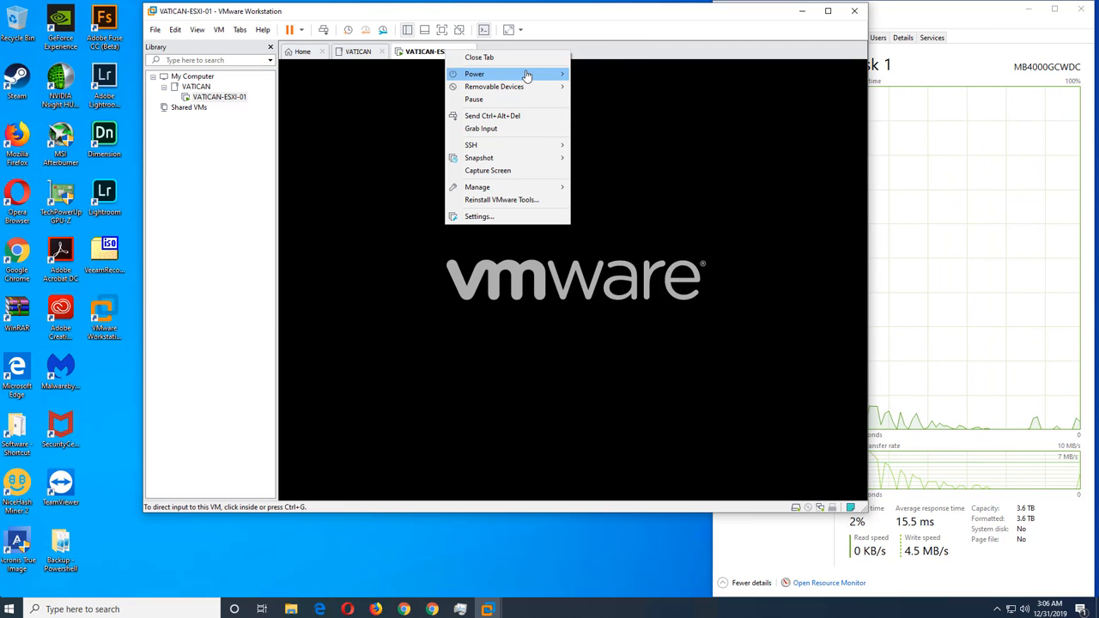
pyautogui.moveTo(529, 75)
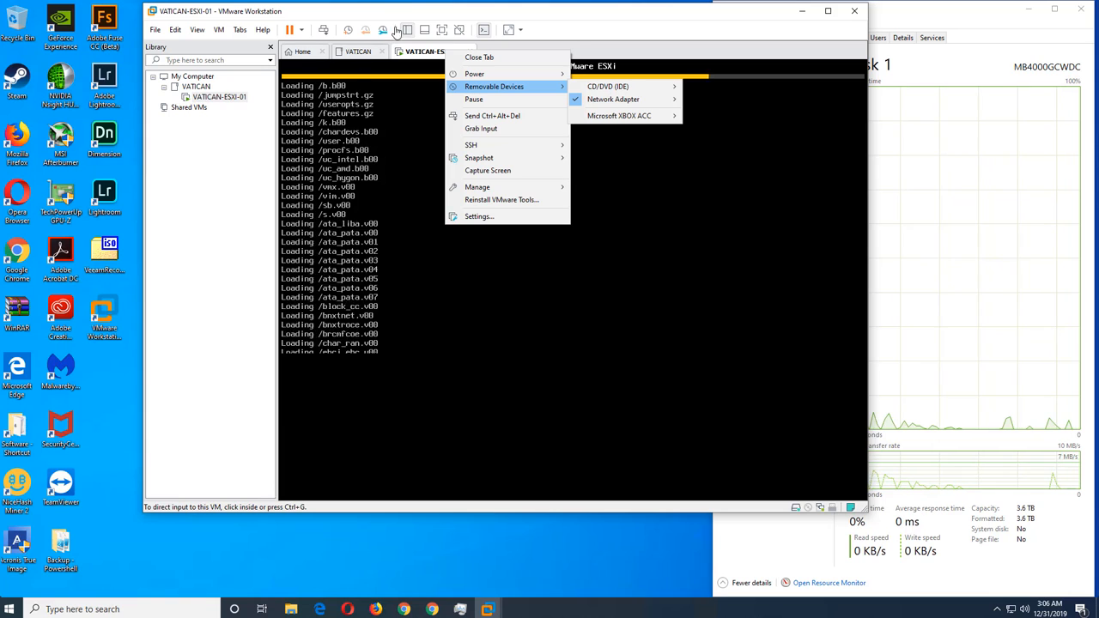
pyautogui.click(436, 14)
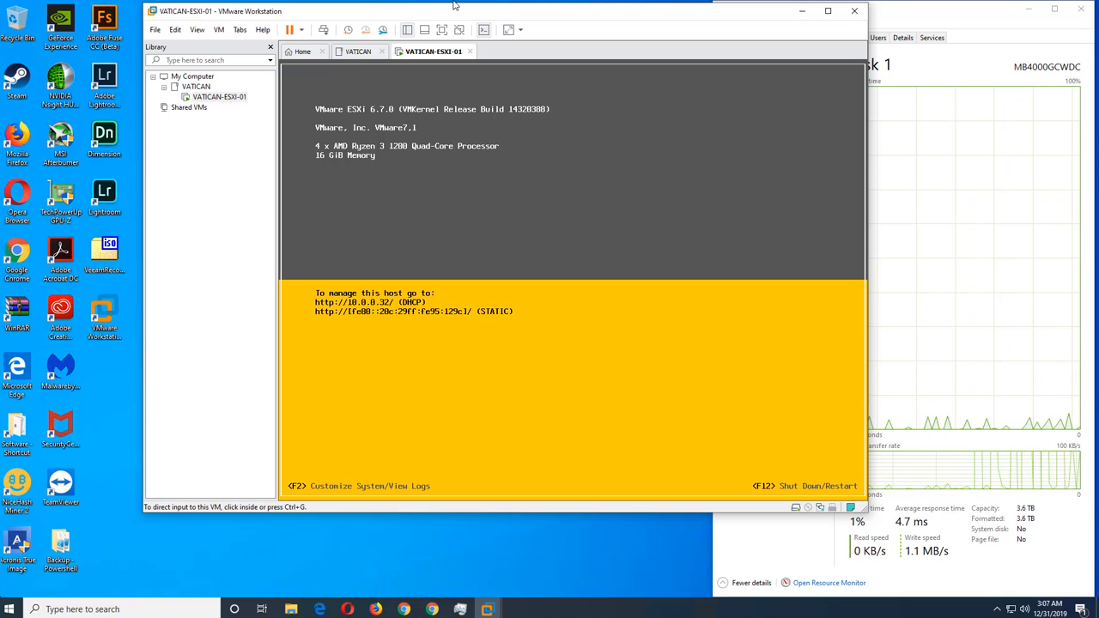
# Log in to the ESXi host's System Customization screen as root with the root password
pyautogui.click(499, 324)
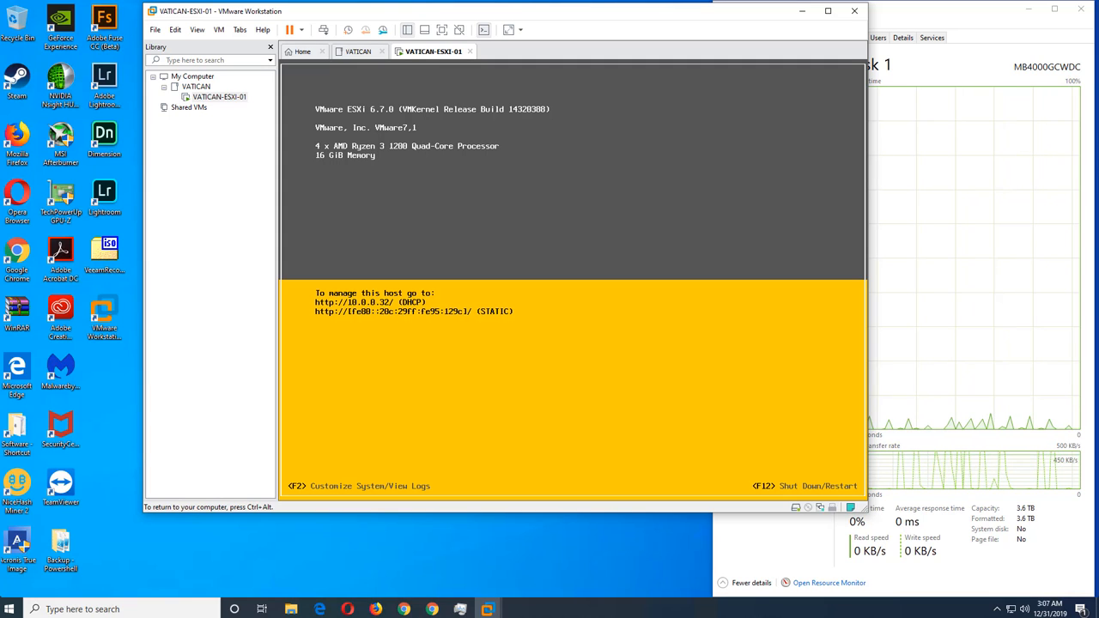
pyautogui.press('F2')
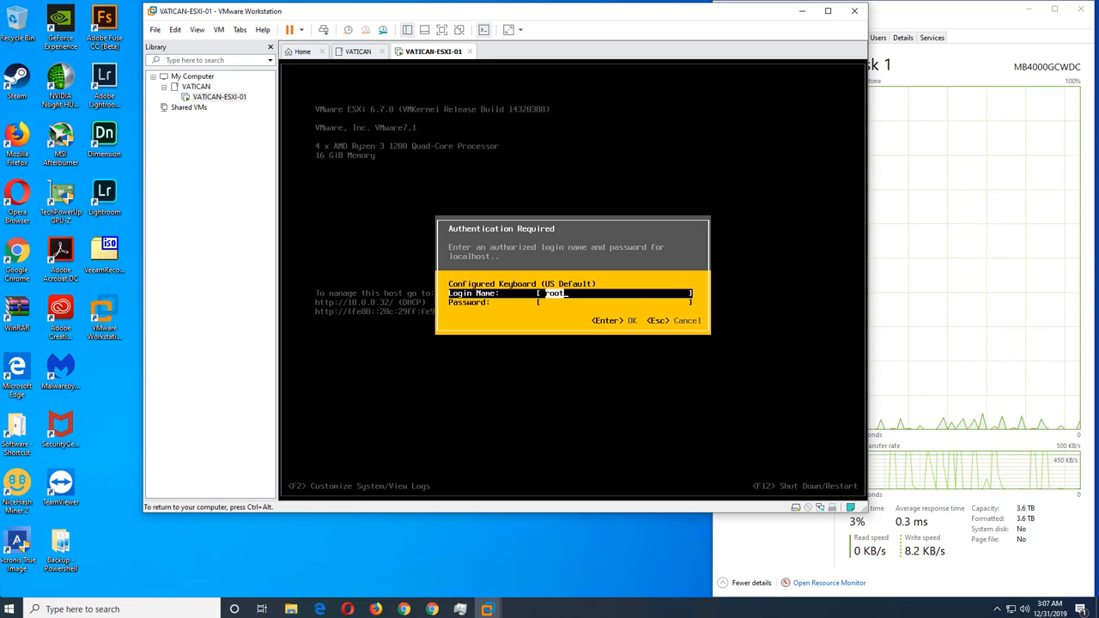
pyautogui.press('Tab')
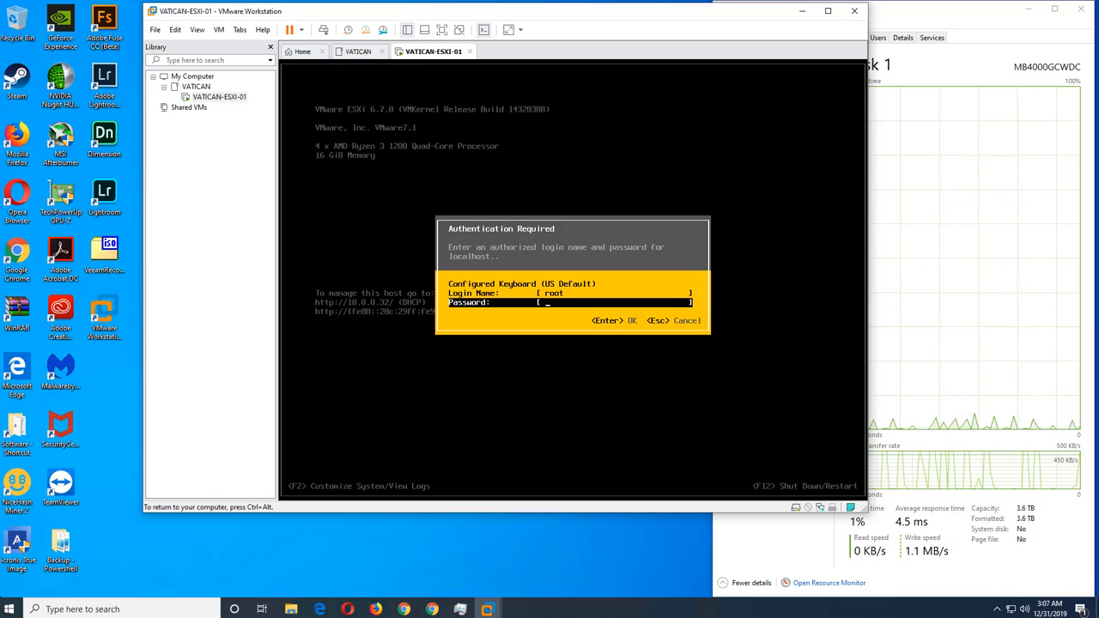
pyautogui.write('*********')
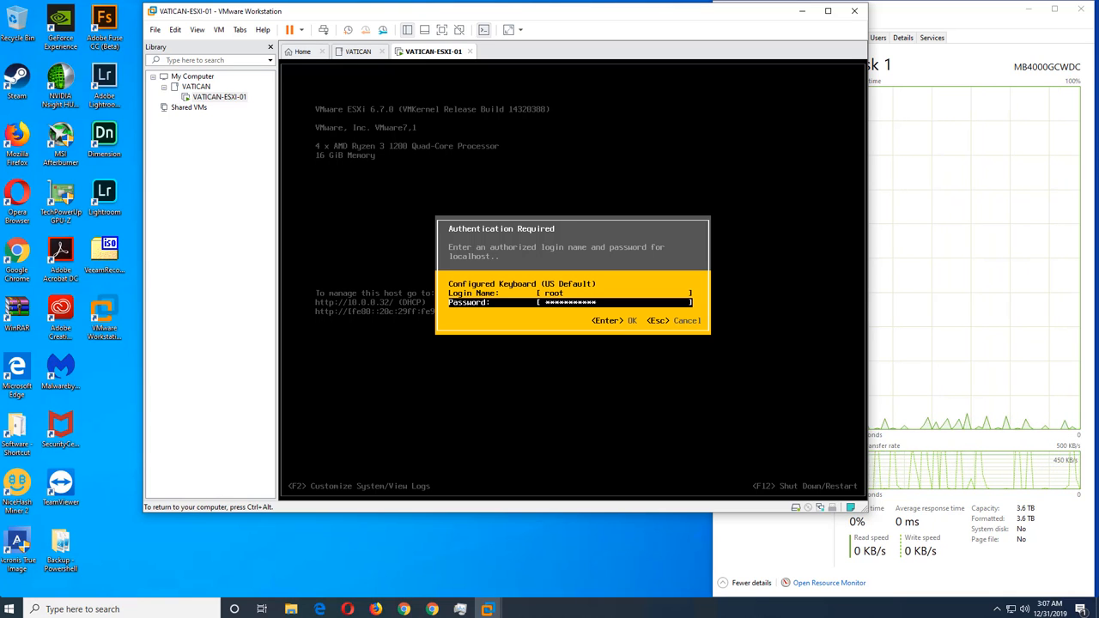
pyautogui.press('Return')
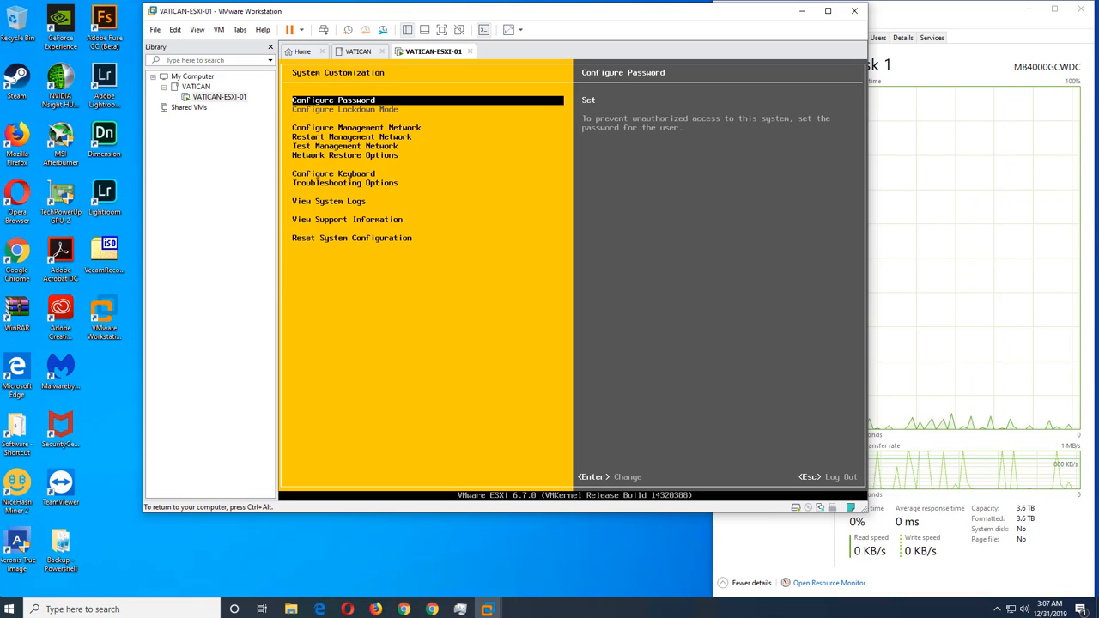
# Disable IPv6 in the IPv6 configuration of the ESXi host's management network
pyautogui.press('Down')
pyautogui.press('Down')
pyautogui.press('Down')
pyautogui.press('Up')
pyautogui.press('Up')
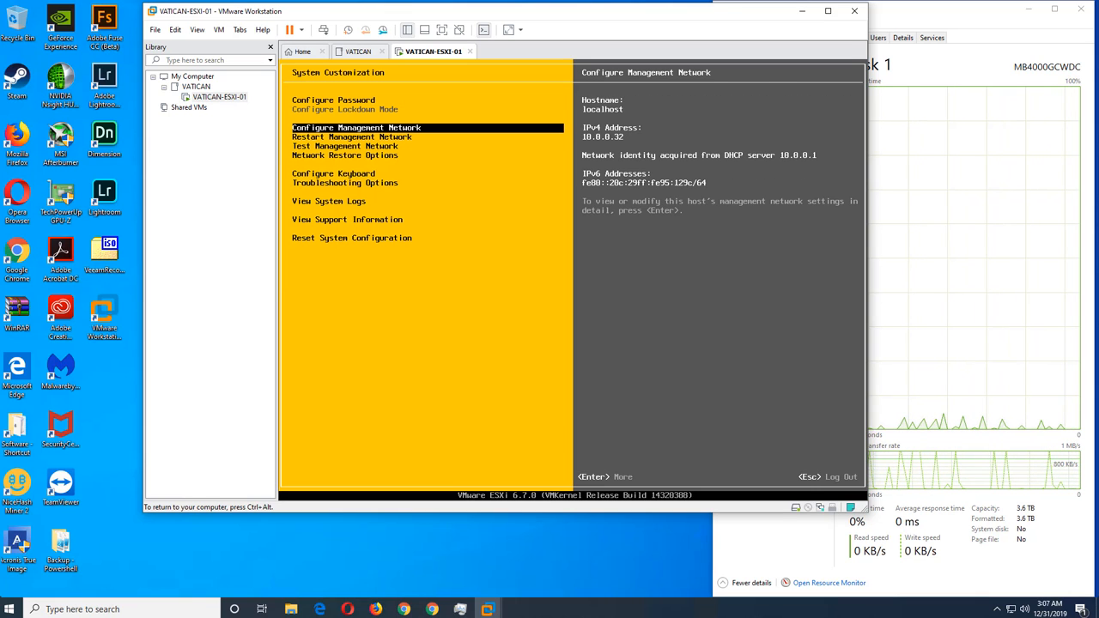
pyautogui.press('Down')
pyautogui.press('Up')
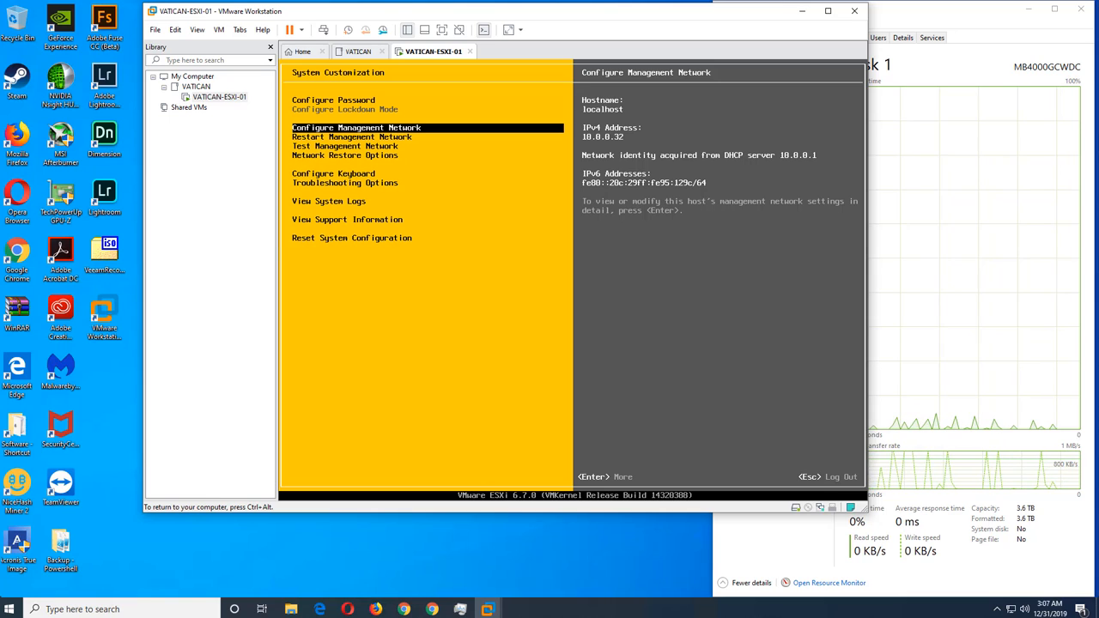
pyautogui.press('Return')
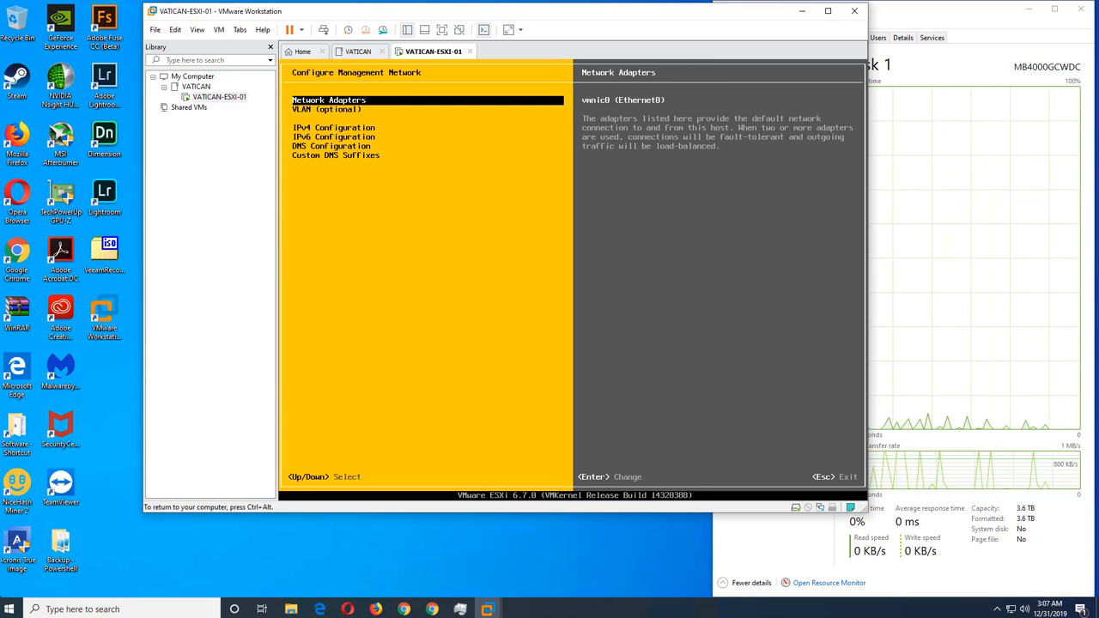
pyautogui.press('Down')
pyautogui.press('Down')
pyautogui.press('Down')
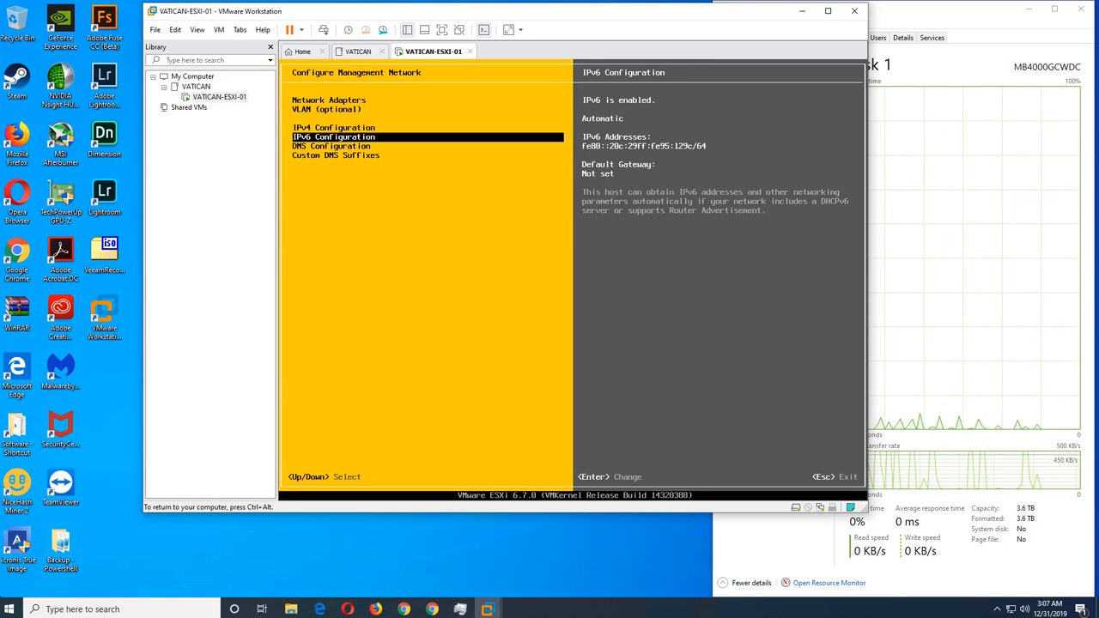
pyautogui.press('Return')
pyautogui.press('space')
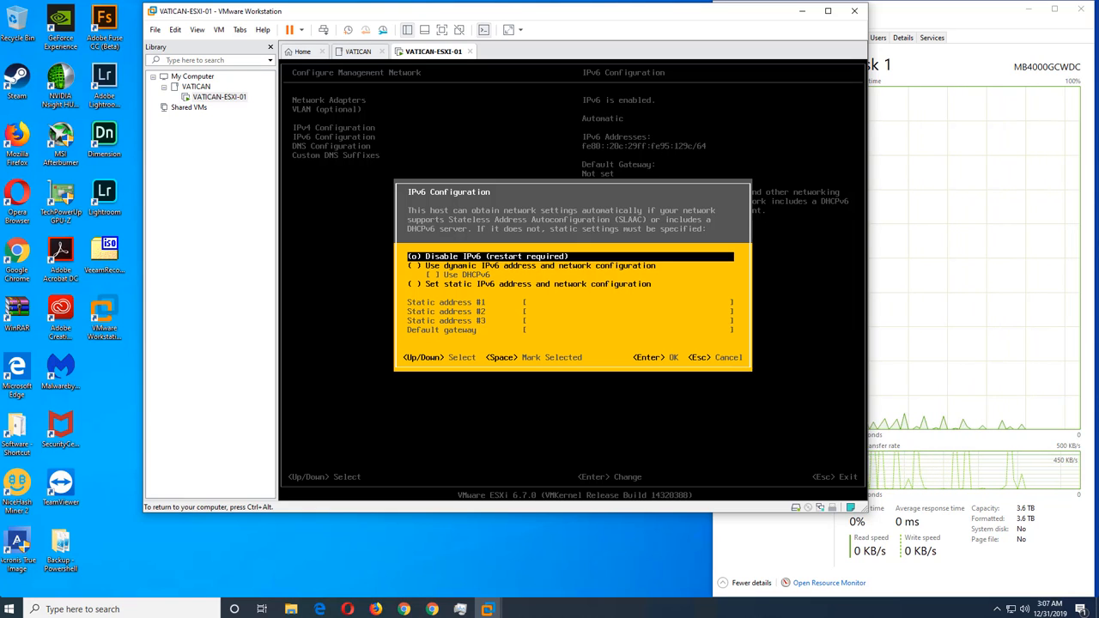
pyautogui.press('Return')
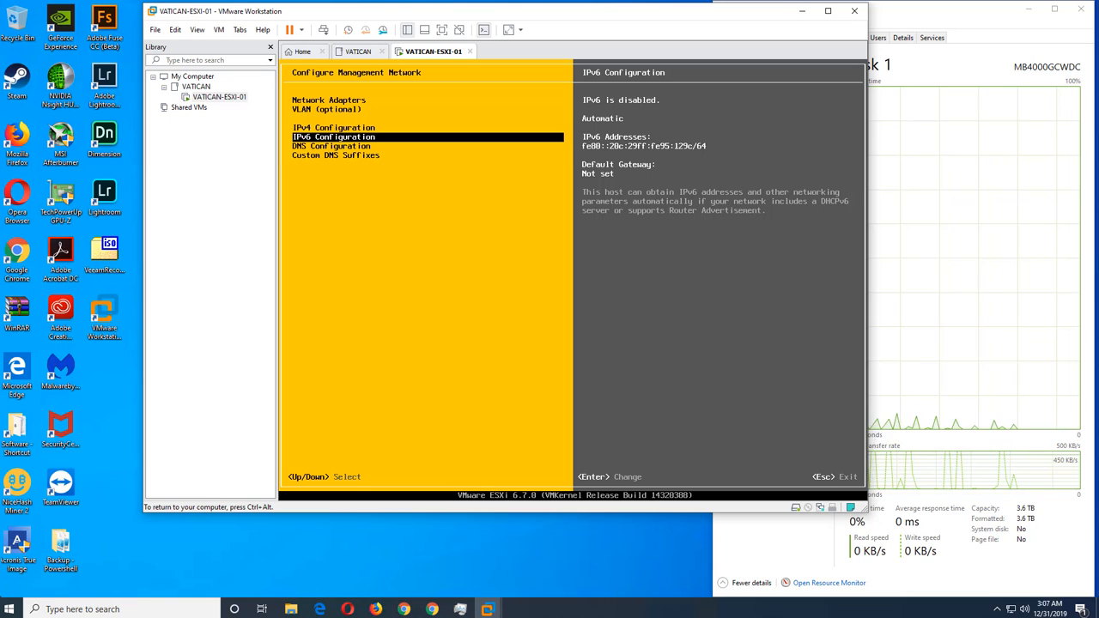
# Apply the management network changes with a host reboot and release input to the host computer
pyautogui.press('Return')
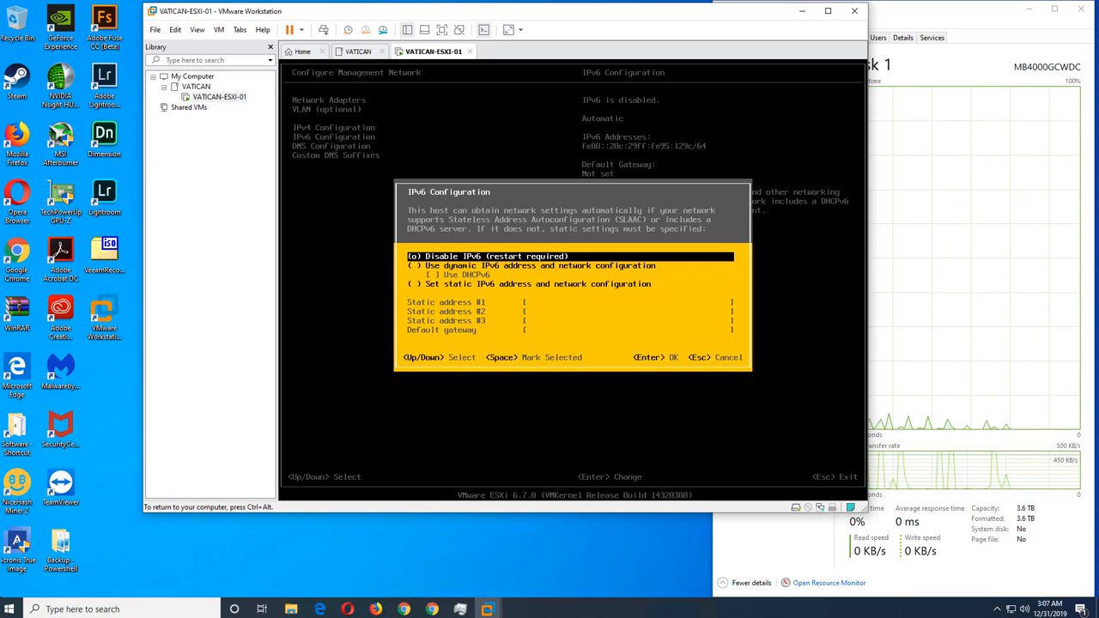
pyautogui.press('Escape')
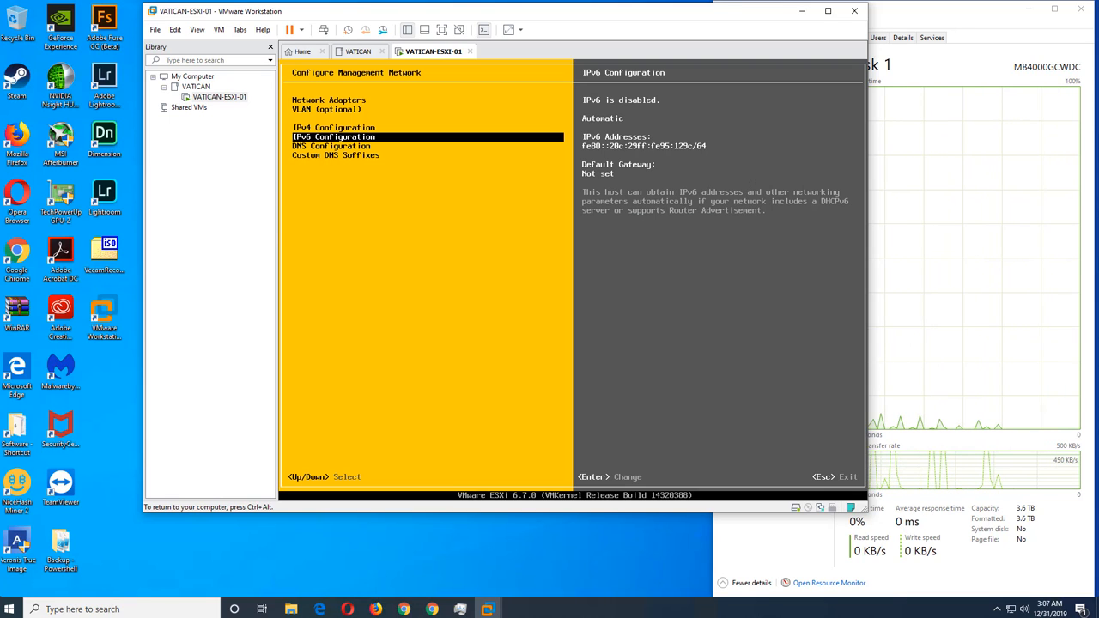
pyautogui.press('Escape')
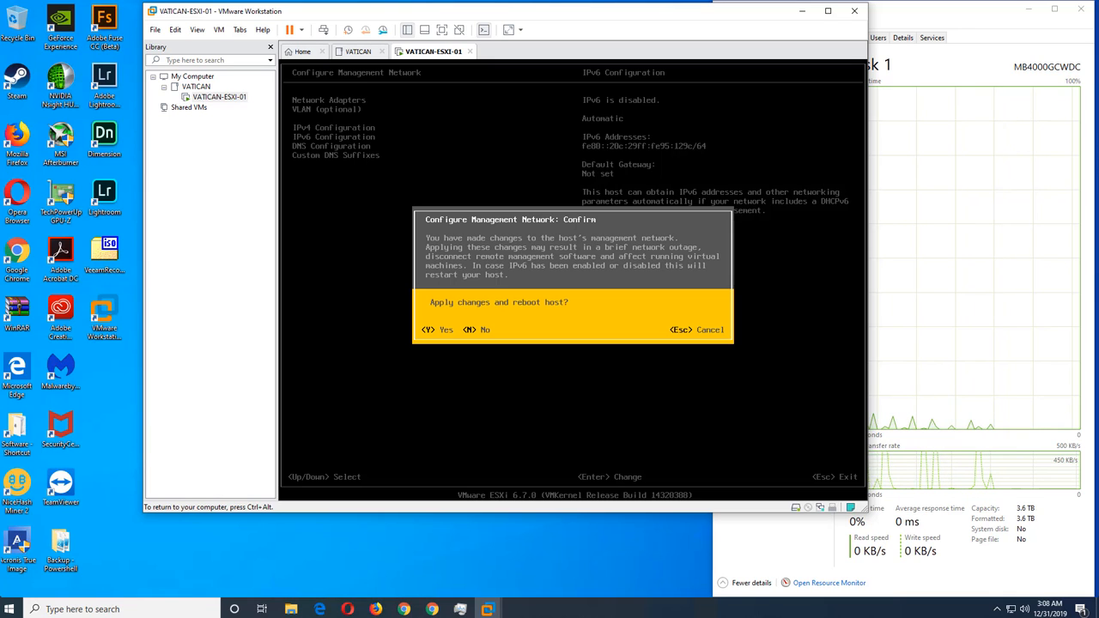
pyautogui.press('y')
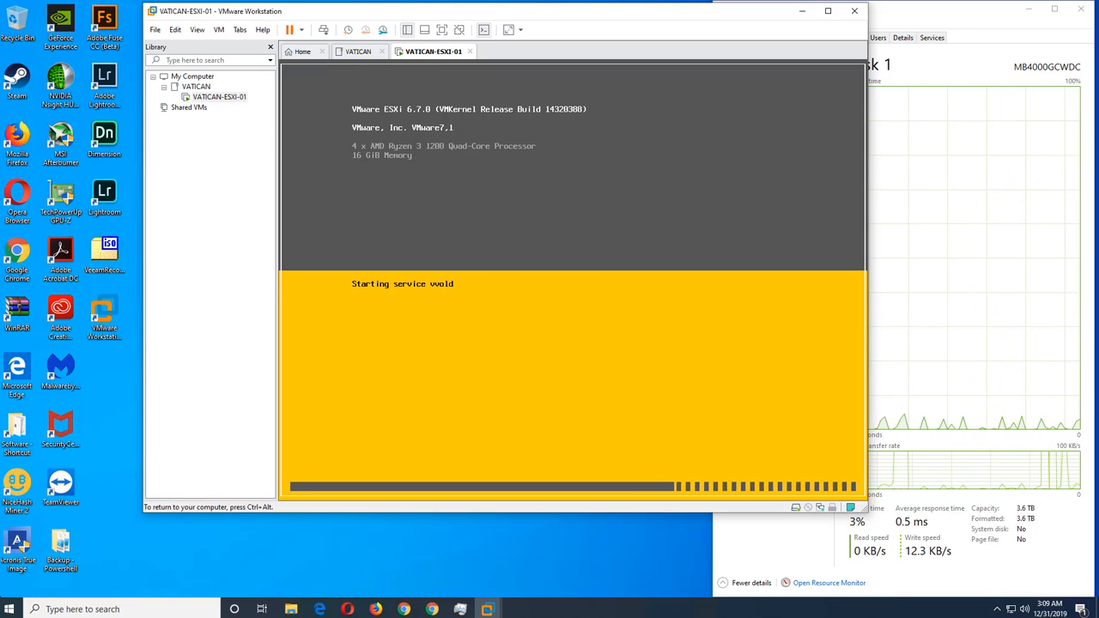
pyautogui.hotkey('ctrl', 'alt')
pyautogui.click(520, 537)
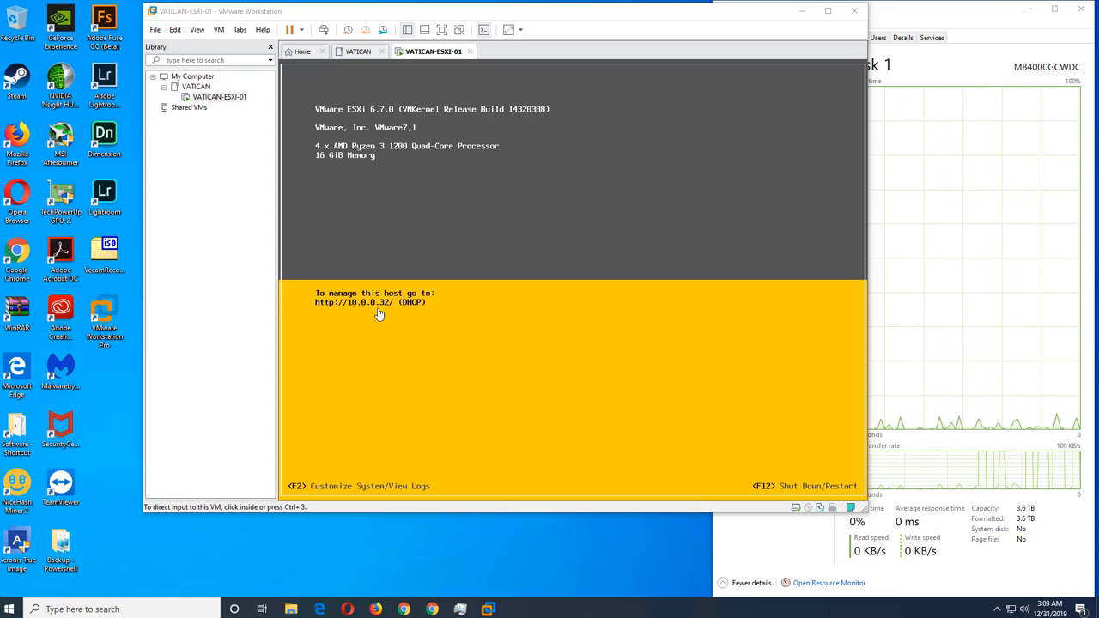
# Switch to Chrome, open 10.0.0.32 in a new tab and proceed past the certificate warning to the ESXi login page
pyautogui.click(435, 609)
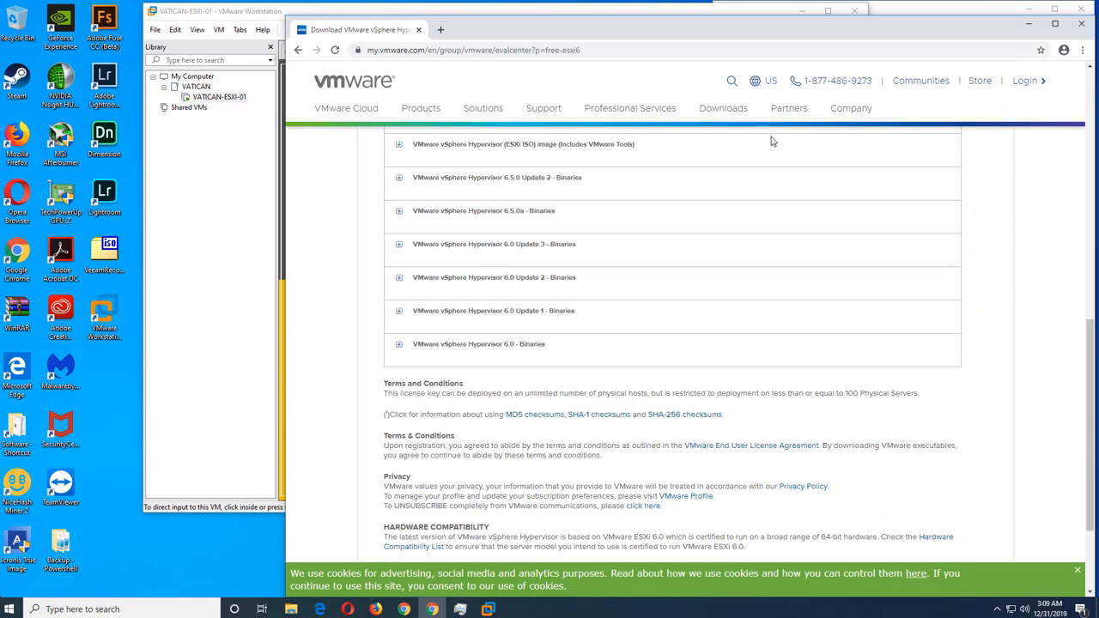
pyautogui.click(437, 31)
pyautogui.write('10.0.')
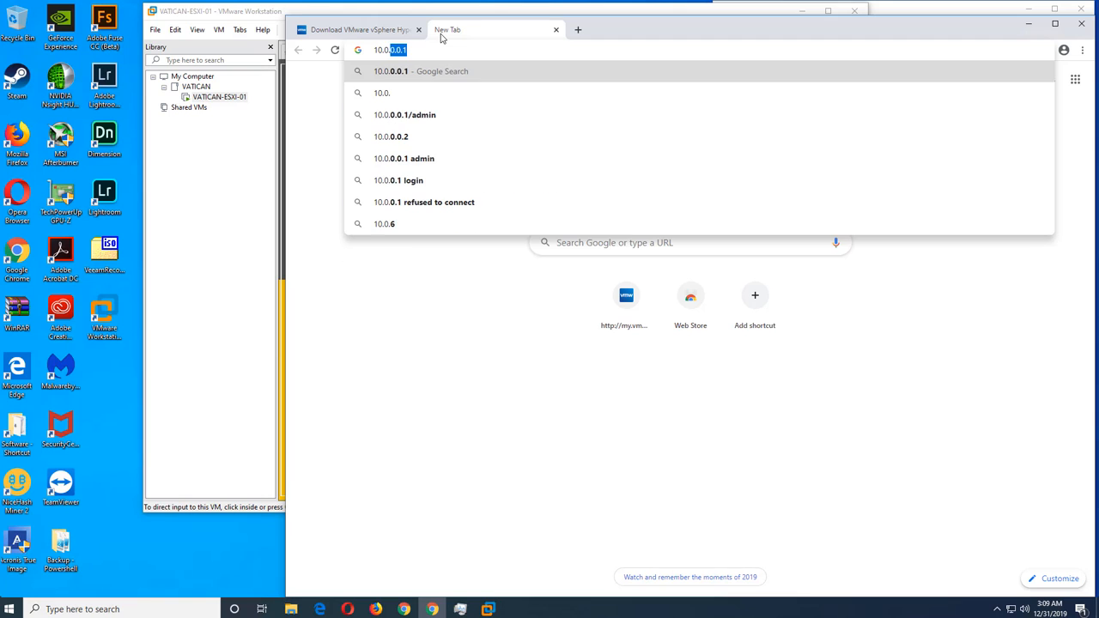
pyautogui.write('0.32')
pyautogui.press('Return')
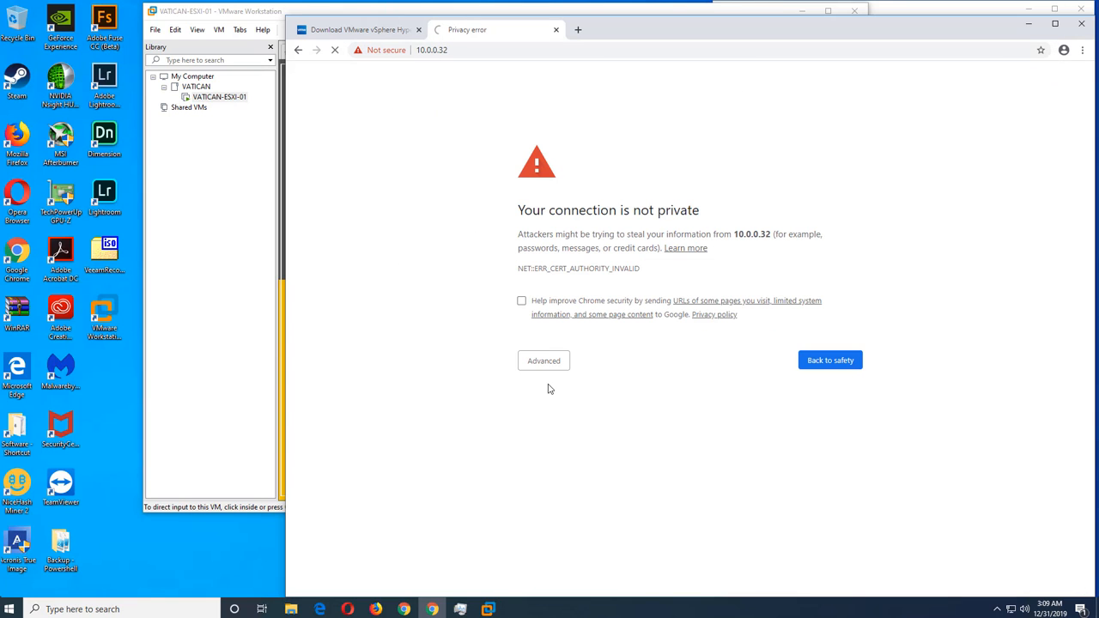
pyautogui.click(546, 362)
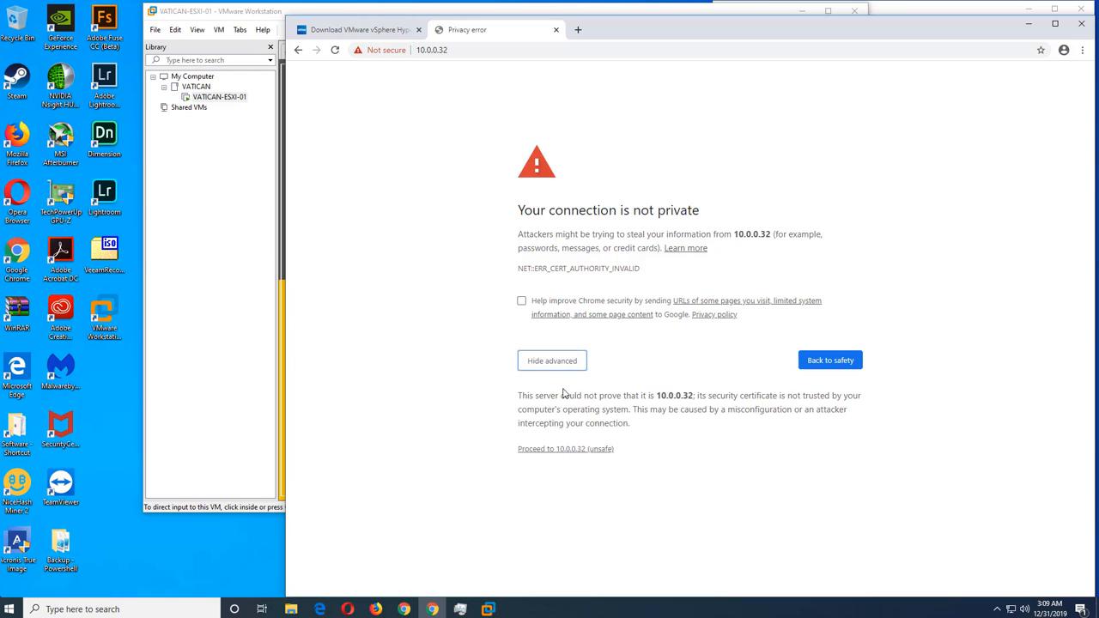
pyautogui.click(560, 448)
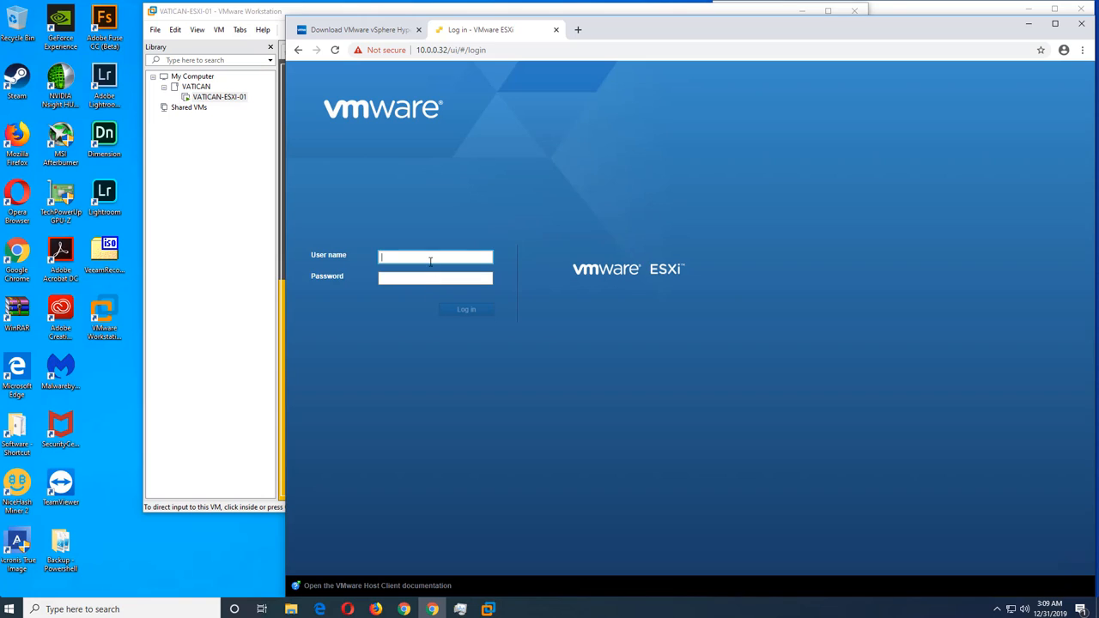
# Log in to the ESXi host client as root with the root password and opt out of the Customer Experience Improvement Program
pyautogui.write('root')
pyautogui.press('Tab')
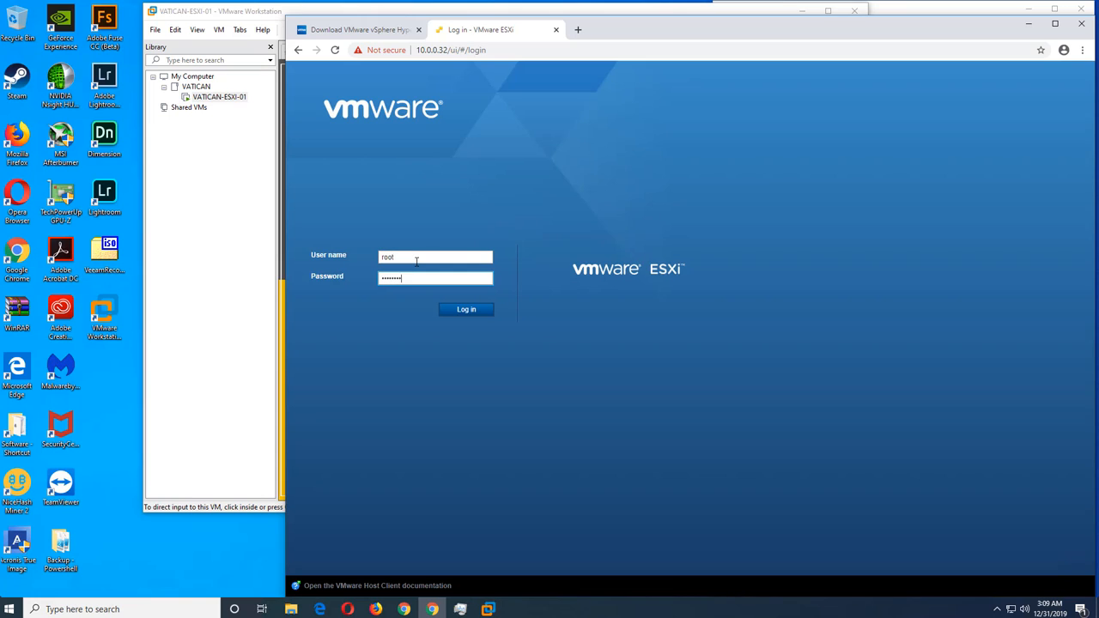
pyautogui.press('Return')
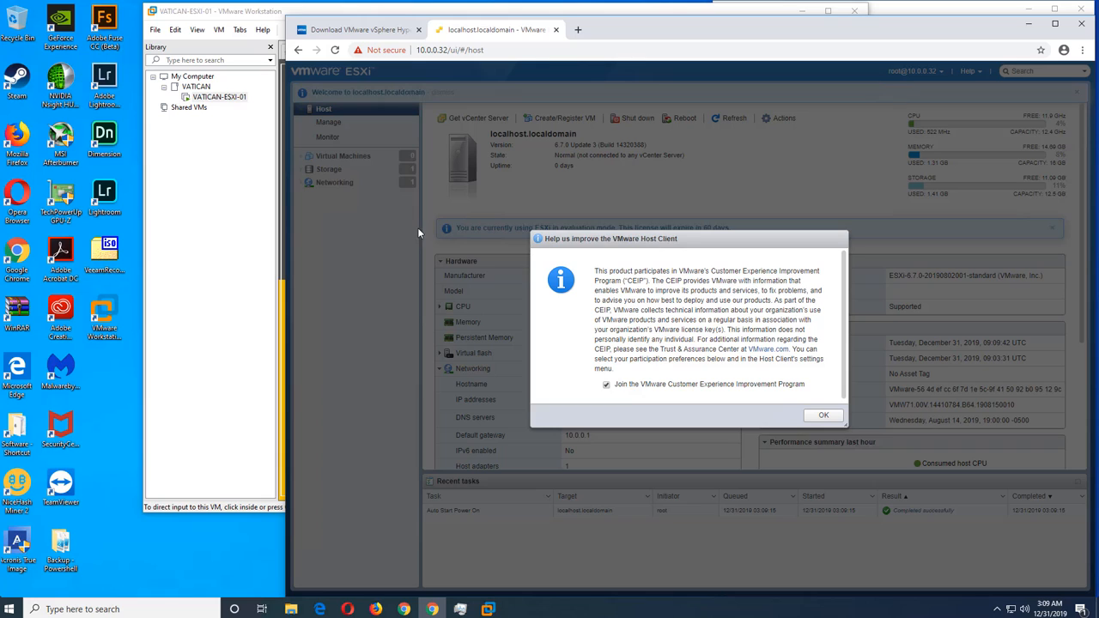
pyautogui.click(607, 385)
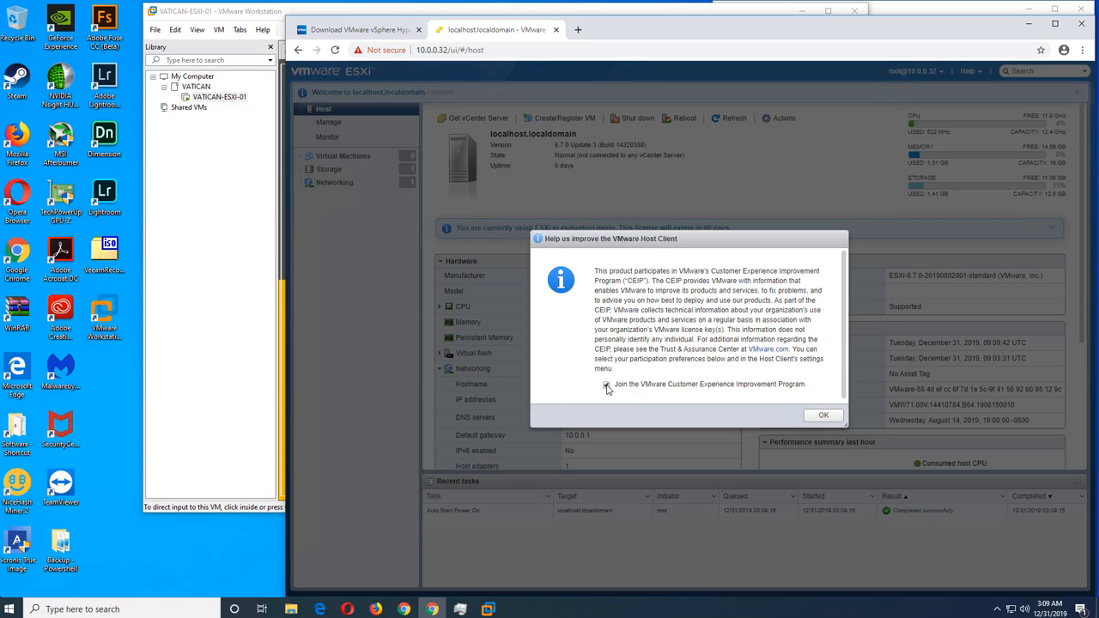
pyautogui.click(824, 417)
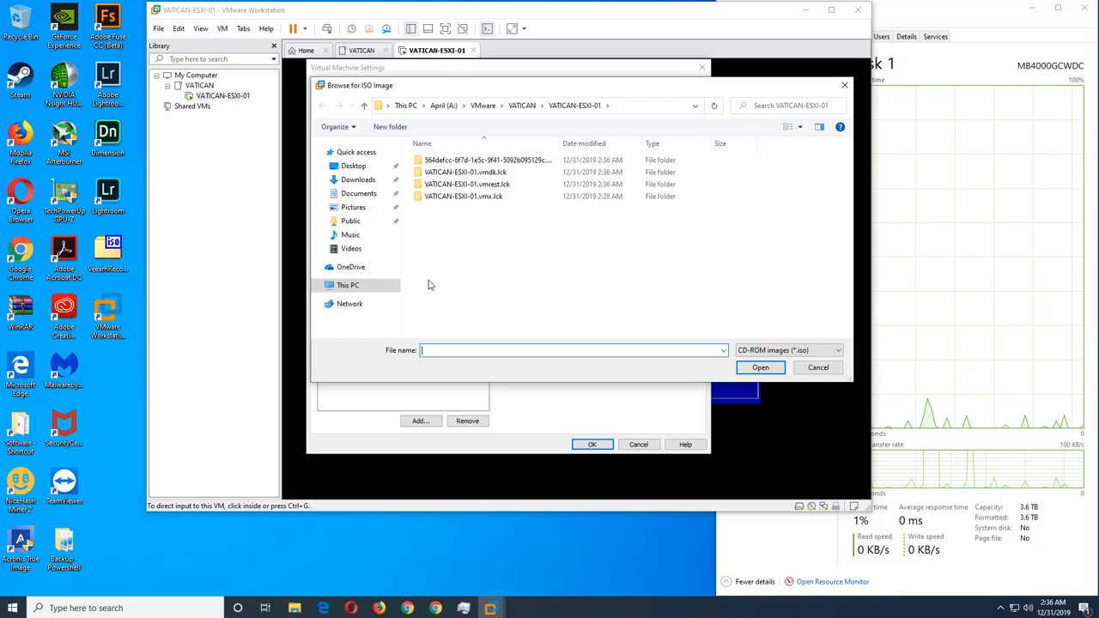
# Attach VMware-VIM-all-6.5.0-15259038.iso from Downloads to the virtual machine's CD/DVD drive in VMware Workstation and save the settings
pyautogui.click(363, 181)
pyautogui.click(515, 189)
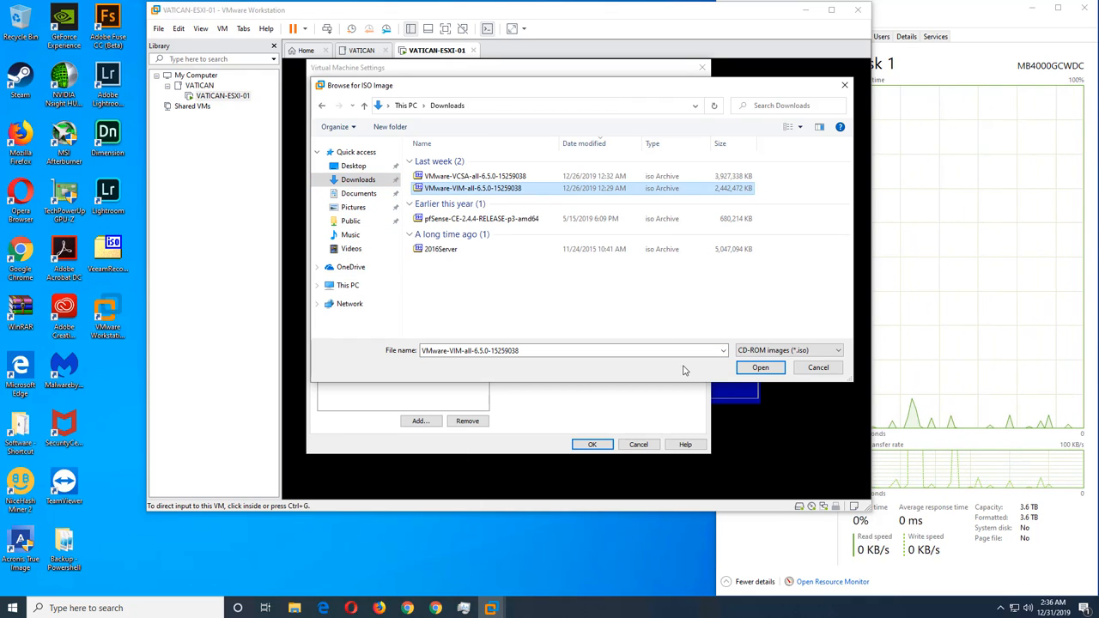
pyautogui.click(759, 370)
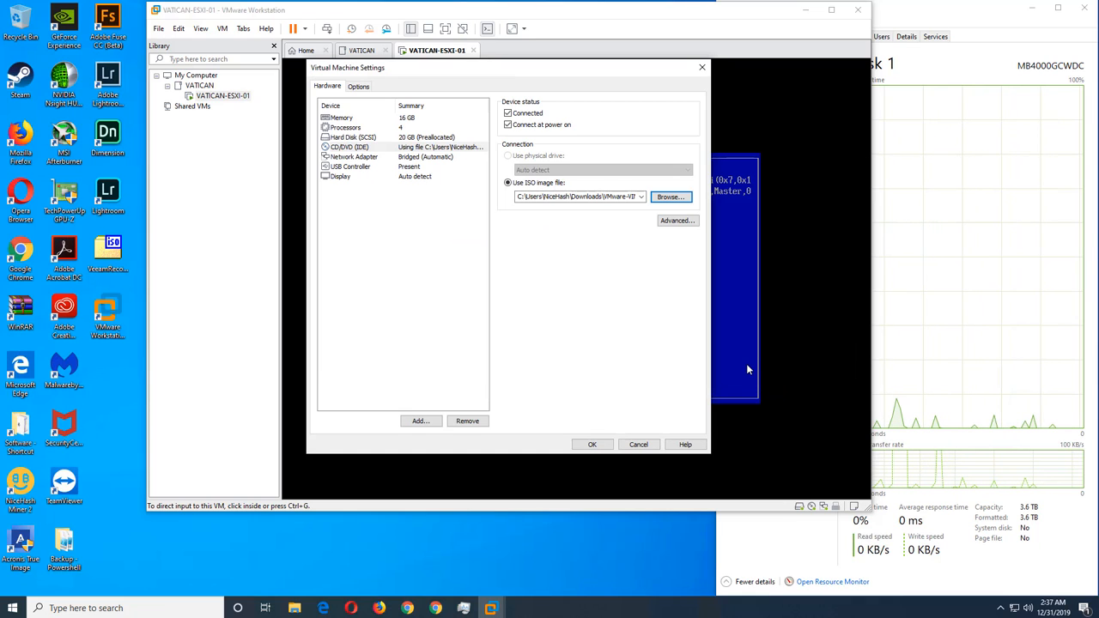
pyautogui.click(591, 446)
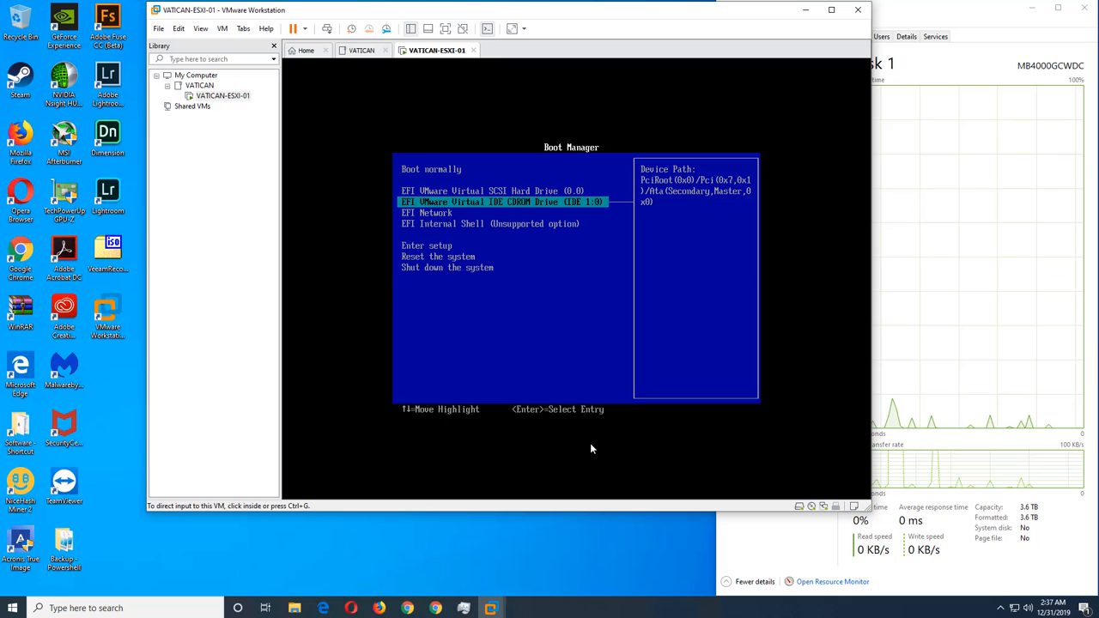
# Release input from the Boot Manager and restart the VATICAN-ESXI-01 guest operating system, confirming the restart
pyautogui.click(527, 290)
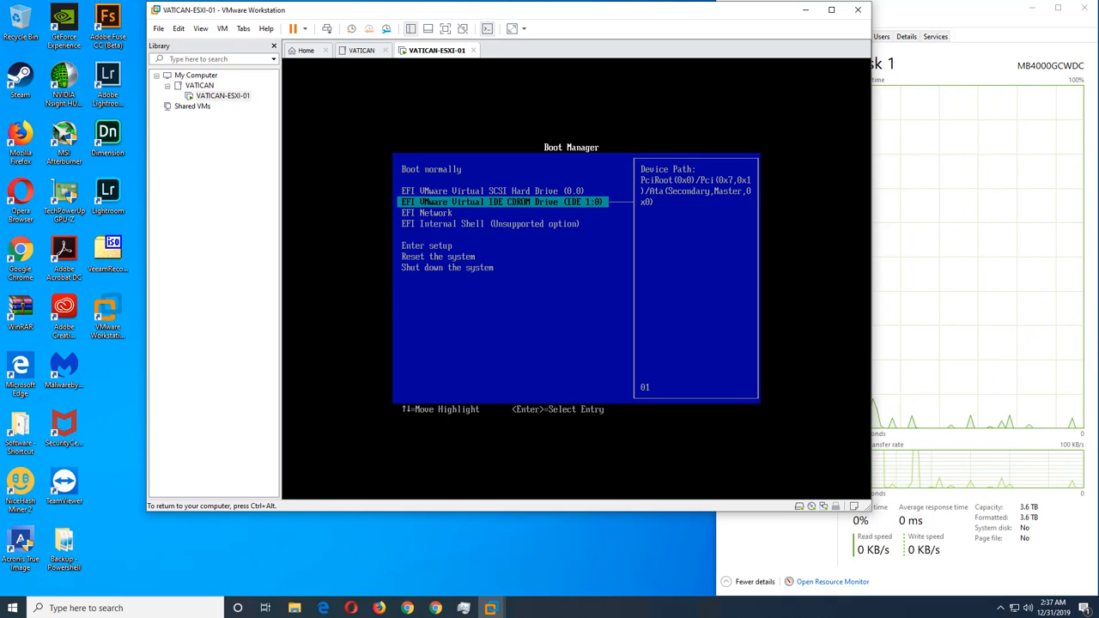
pyautogui.press('Down')
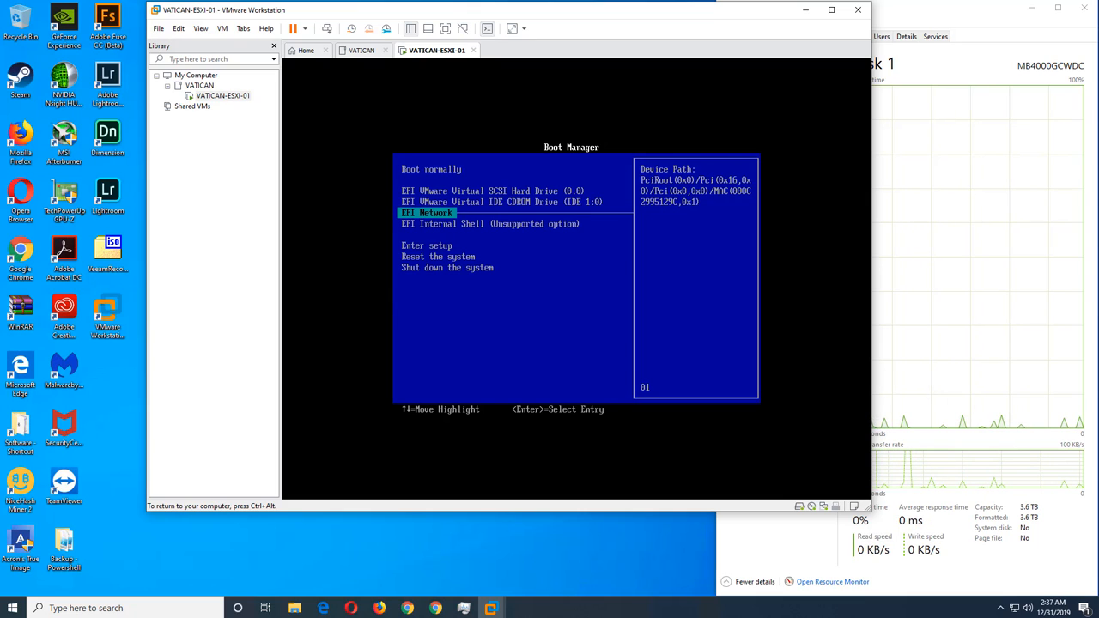
pyautogui.press('Up')
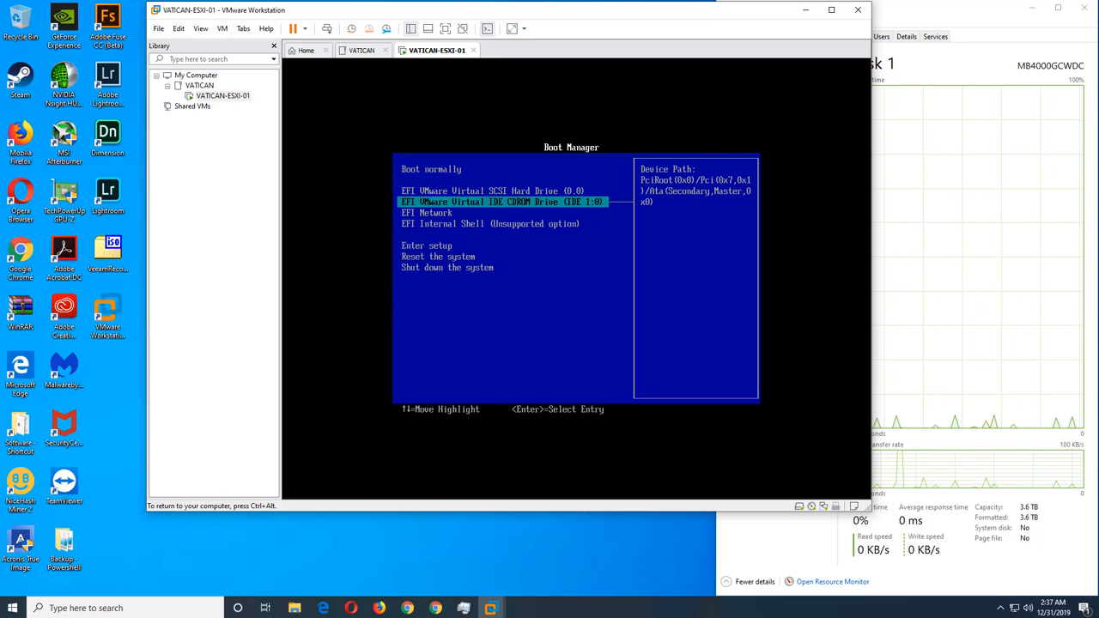
pyautogui.hotkey('ctrl', 'alt')
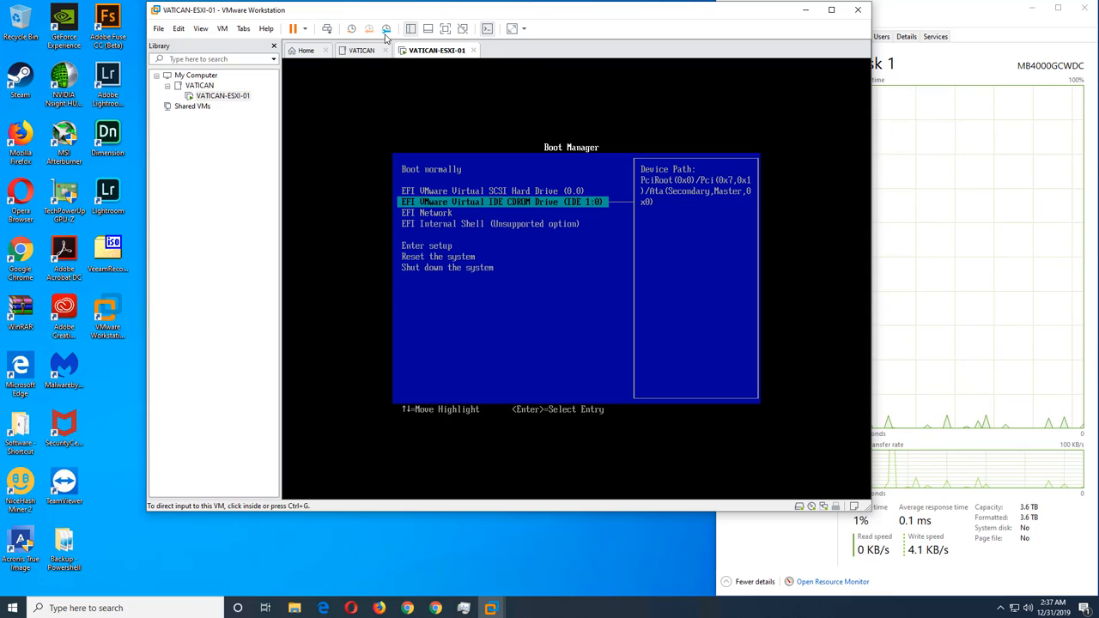
pyautogui.rightClick(409, 53)
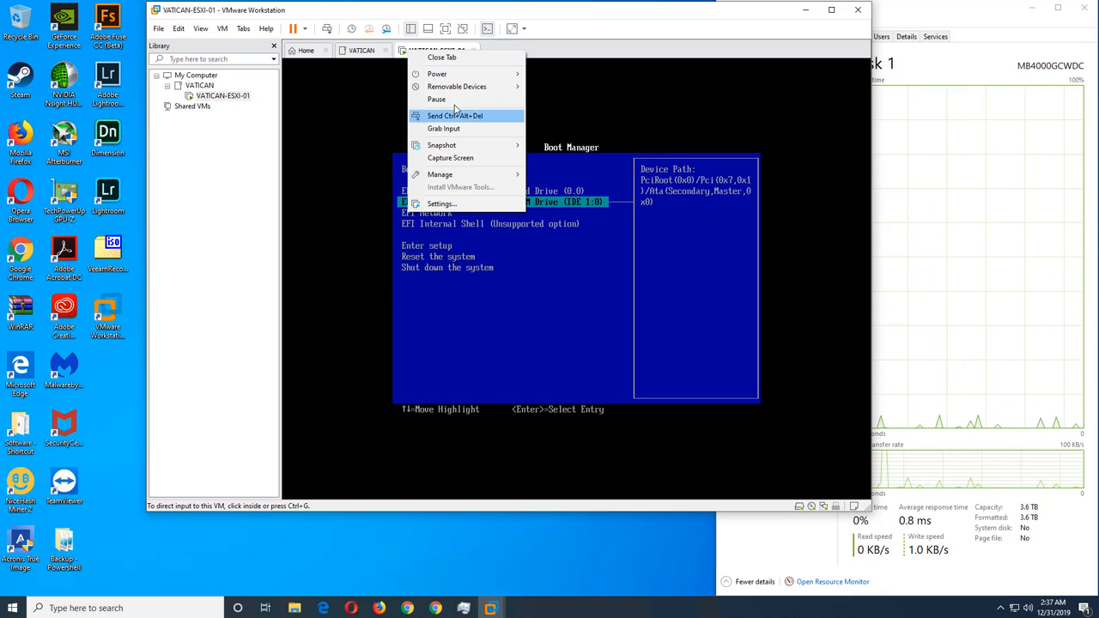
pyautogui.moveTo(480, 77)
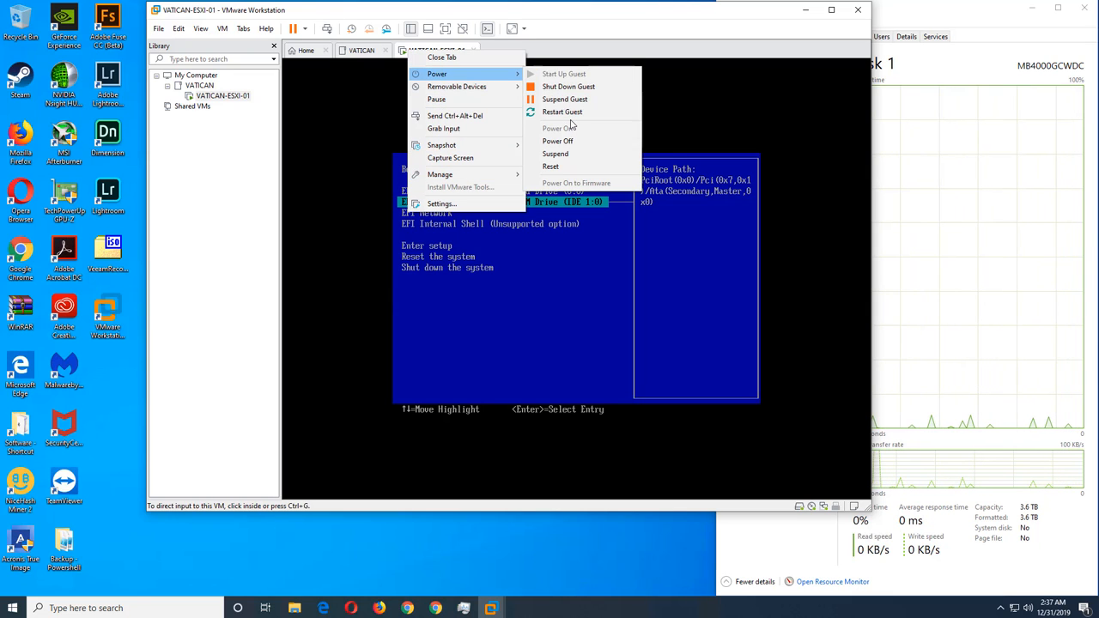
pyautogui.click(569, 113)
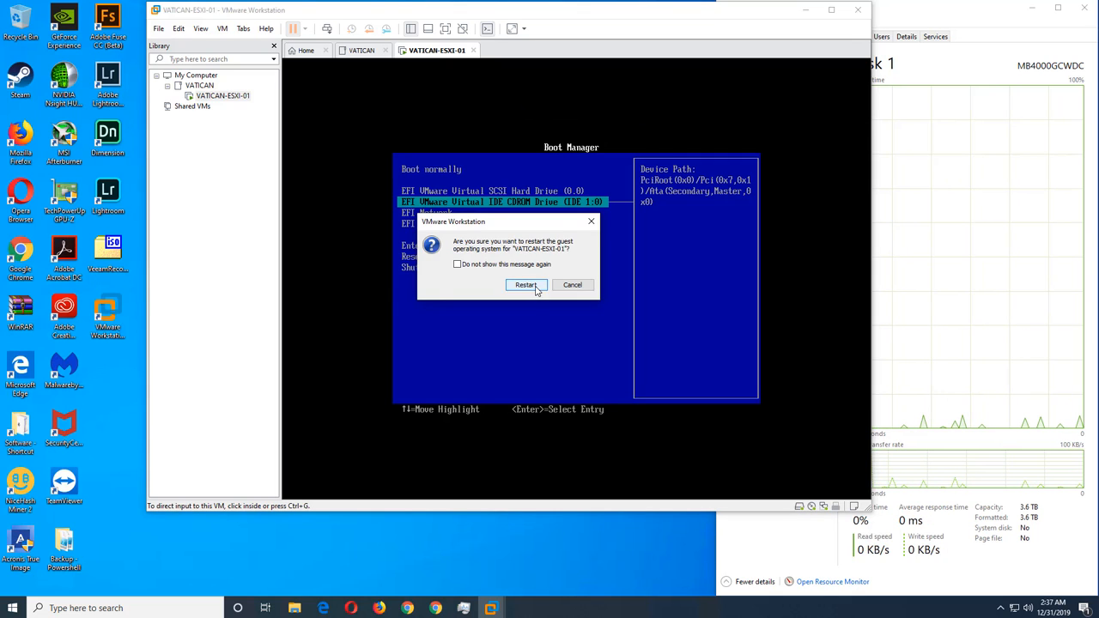
pyautogui.click(525, 285)
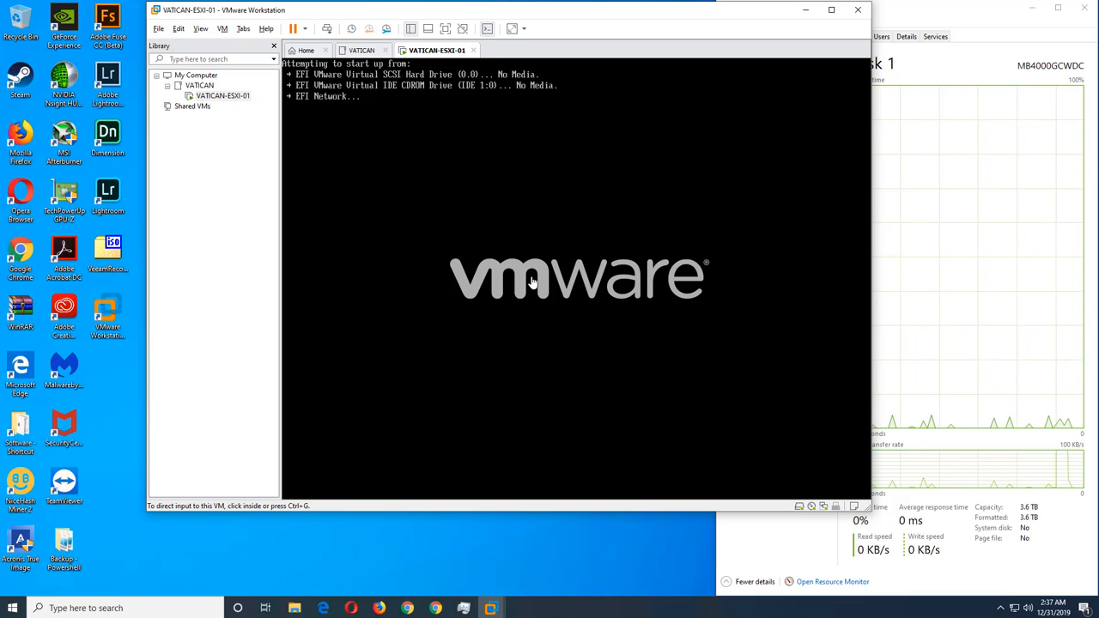
# Review every option category in the VATICAN-ESXI-01 virtual machine settings, from General through Advanced, and close them without saving
pyautogui.rightClick(440, 51)
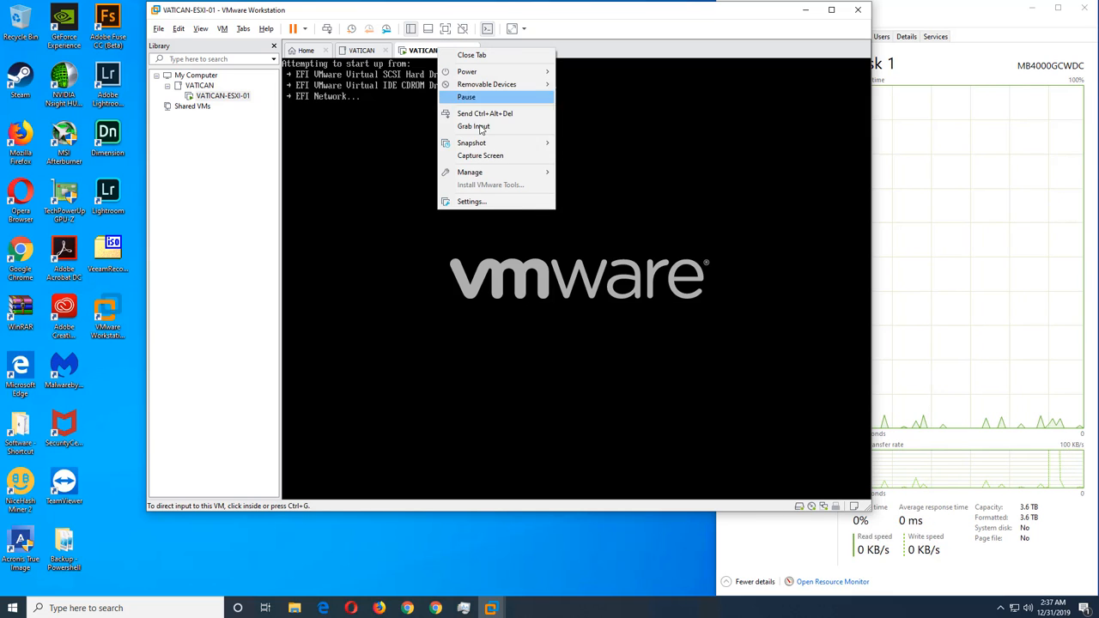
pyautogui.moveTo(485, 175)
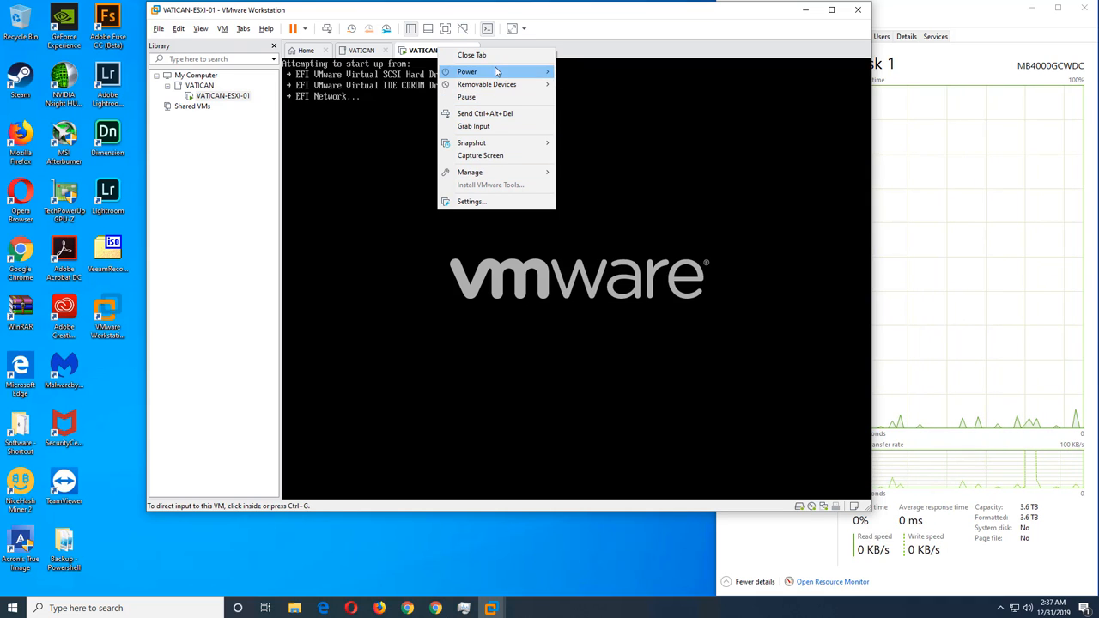
pyautogui.click(472, 201)
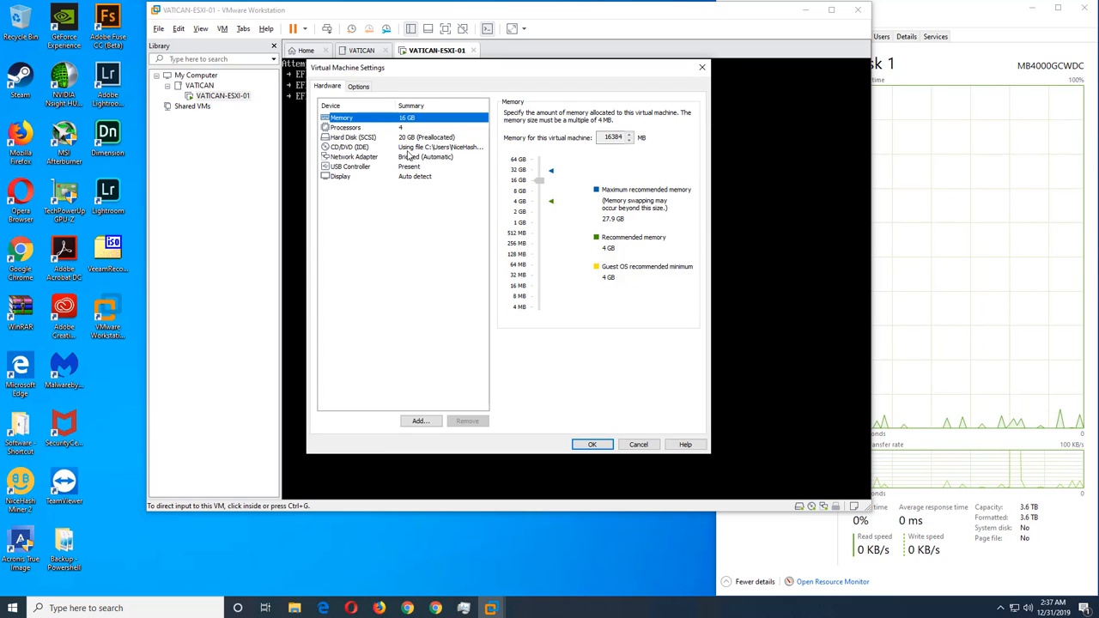
pyautogui.click(360, 86)
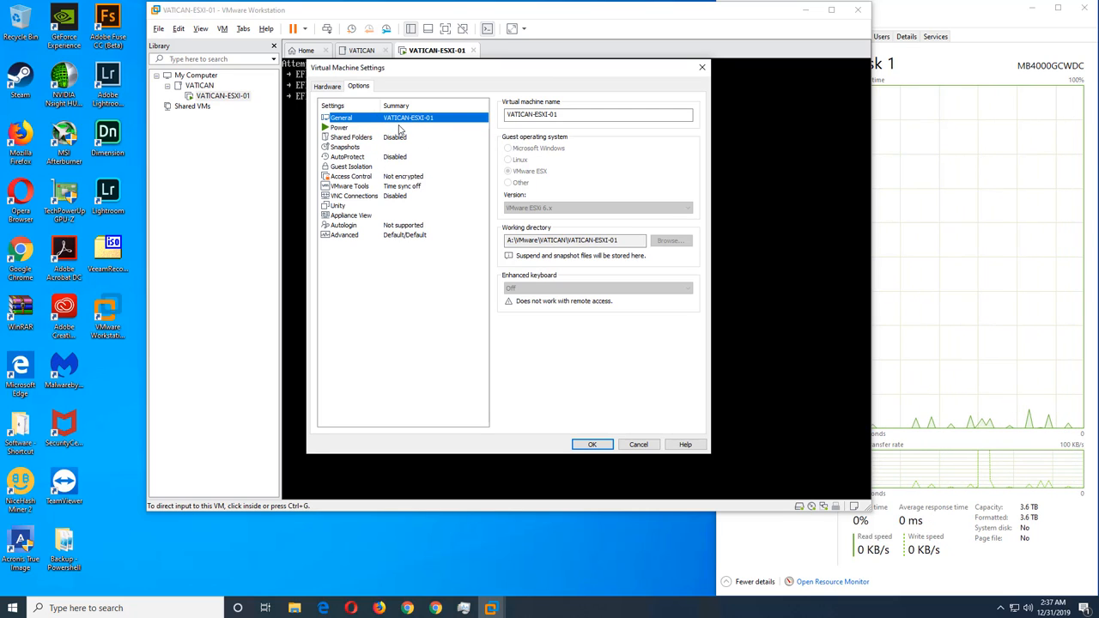
pyautogui.click(399, 130)
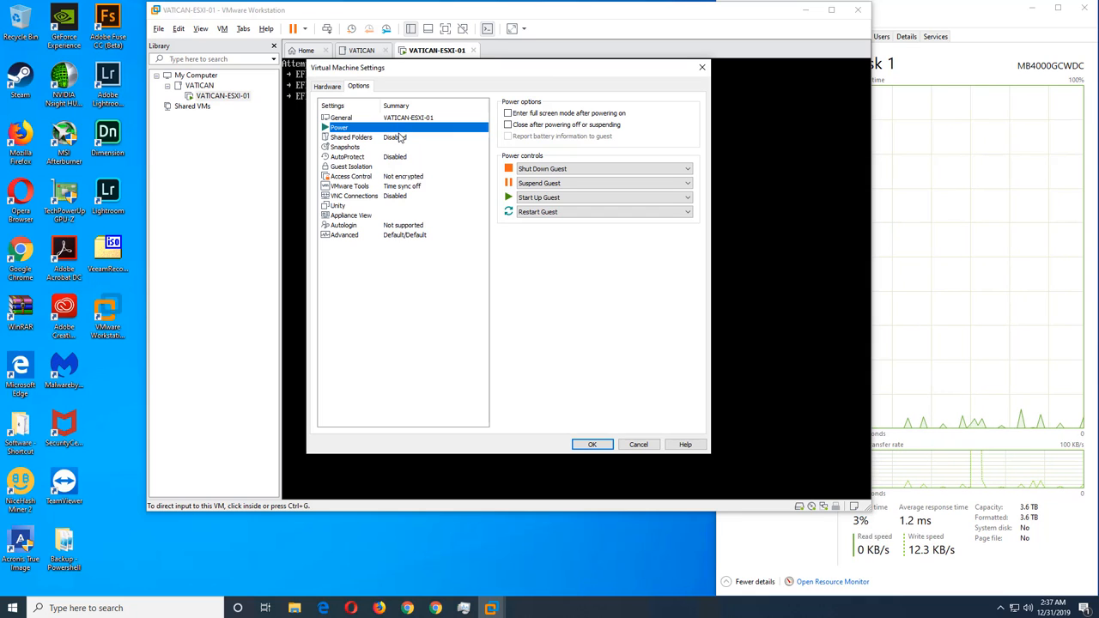
pyautogui.click(398, 139)
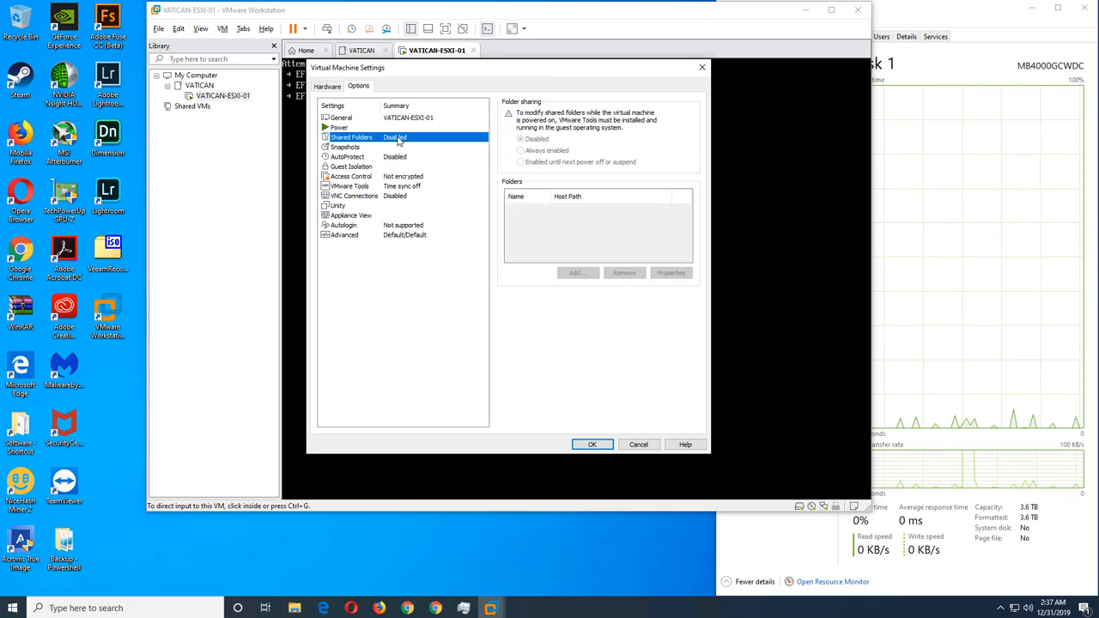
pyautogui.click(397, 148)
pyautogui.click(397, 159)
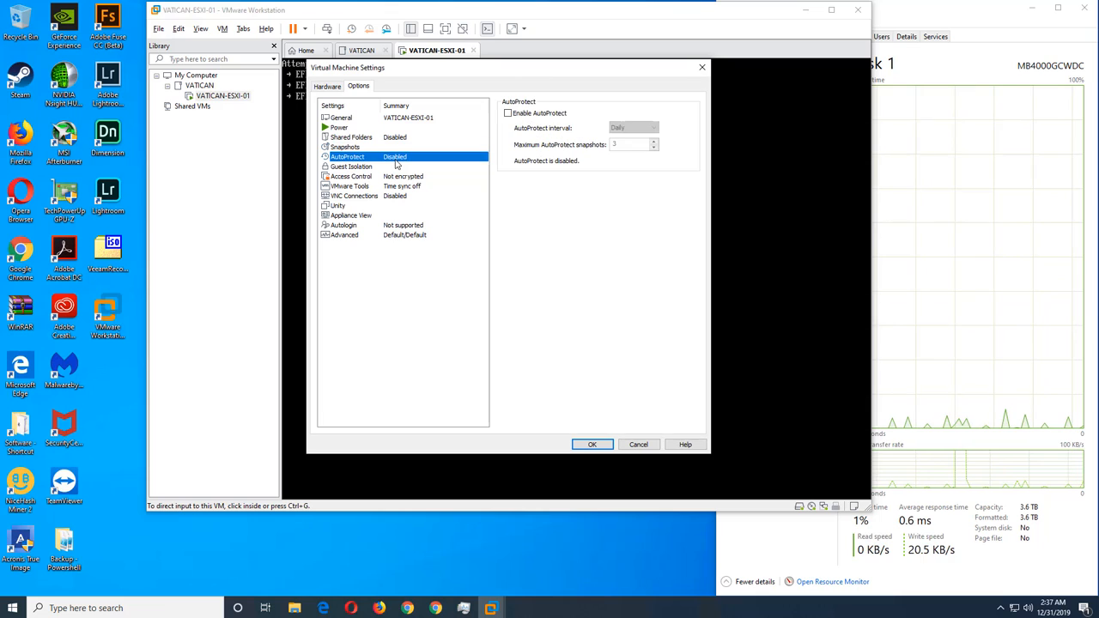
pyautogui.click(397, 167)
pyautogui.click(397, 178)
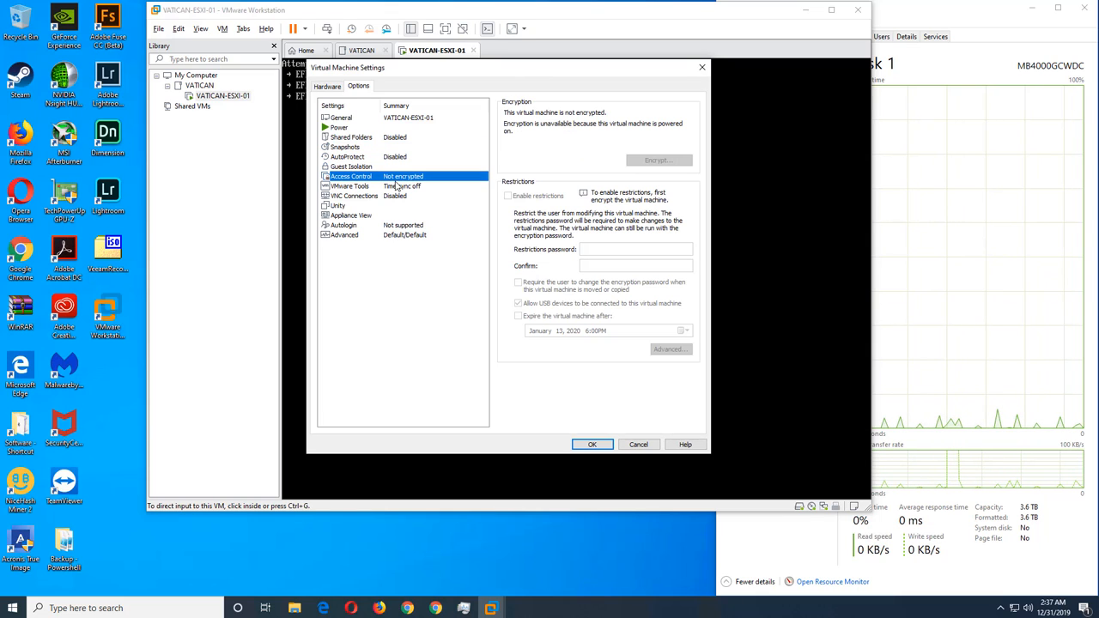
pyautogui.click(397, 188)
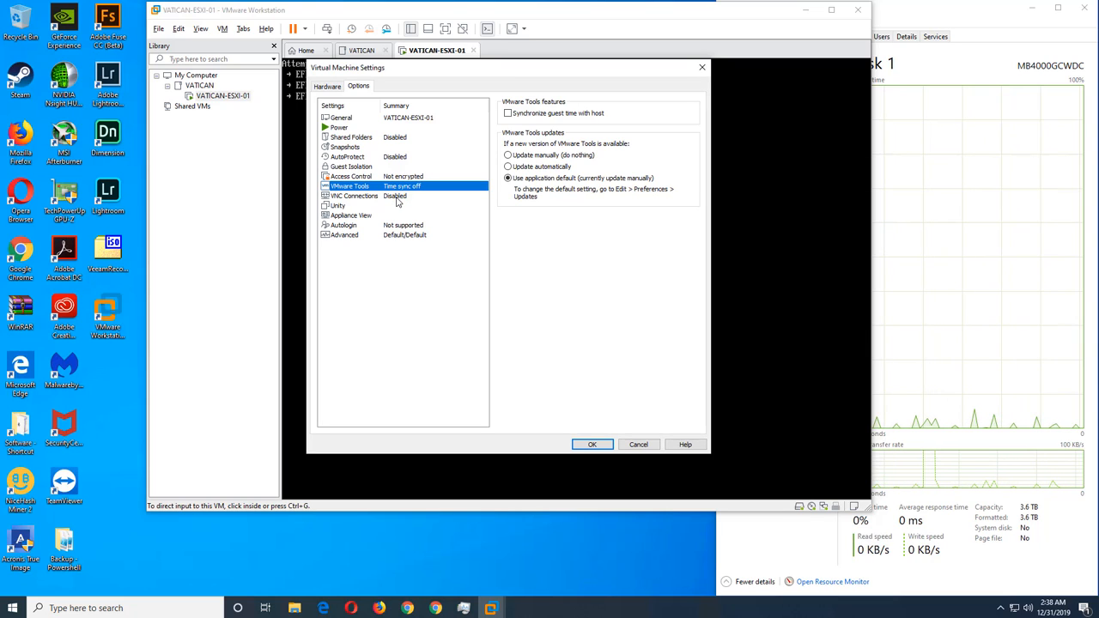
pyautogui.click(397, 198)
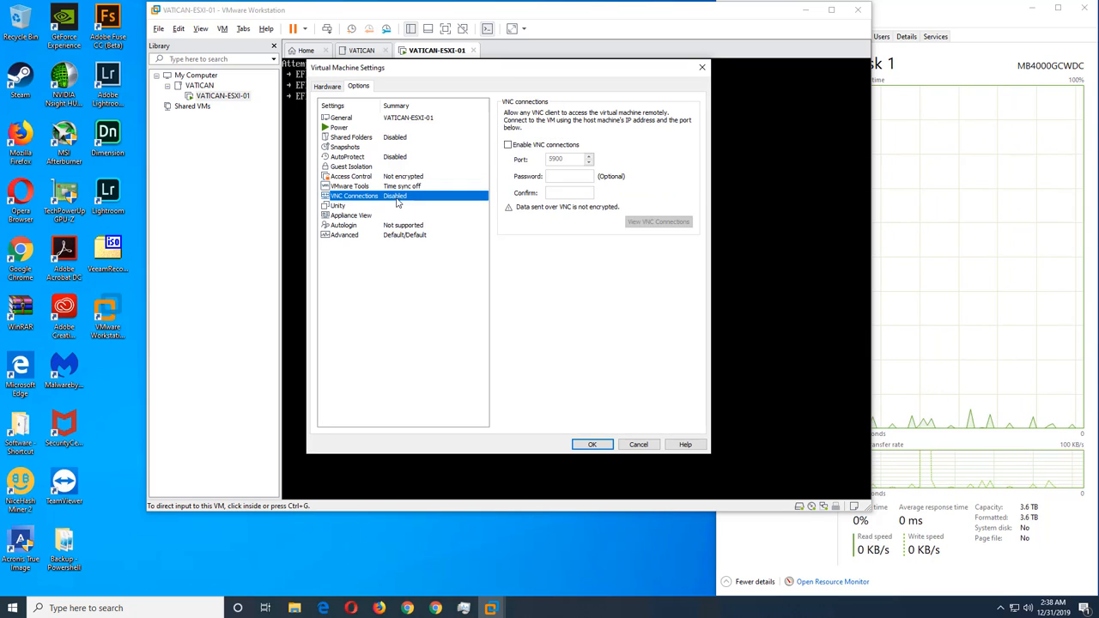
pyautogui.click(352, 207)
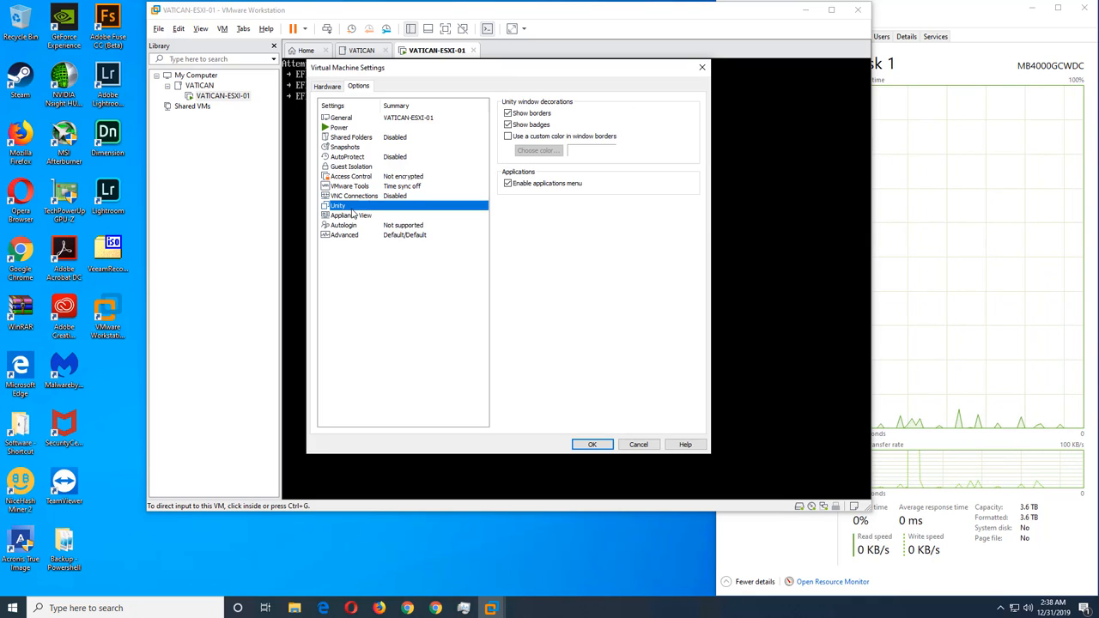
pyautogui.click(351, 218)
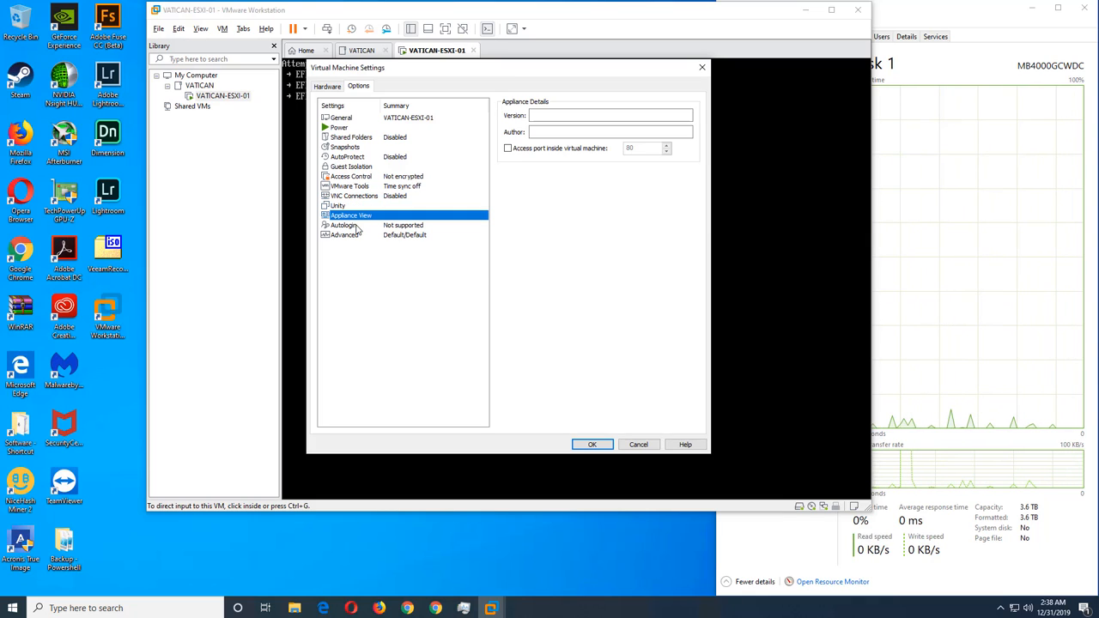
pyautogui.click(361, 226)
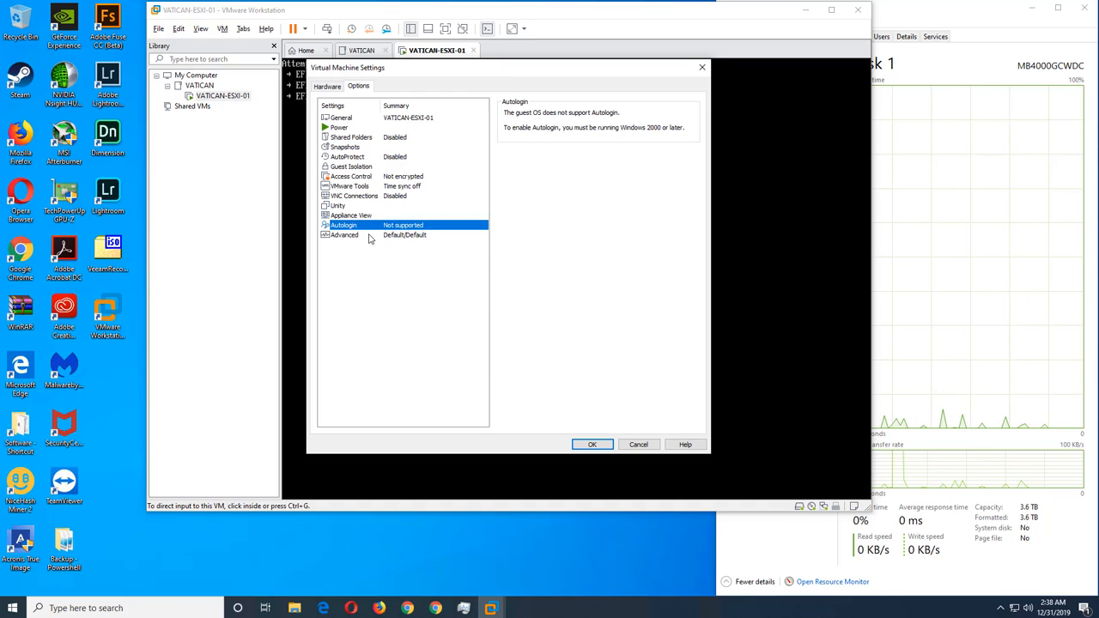
pyautogui.click(369, 237)
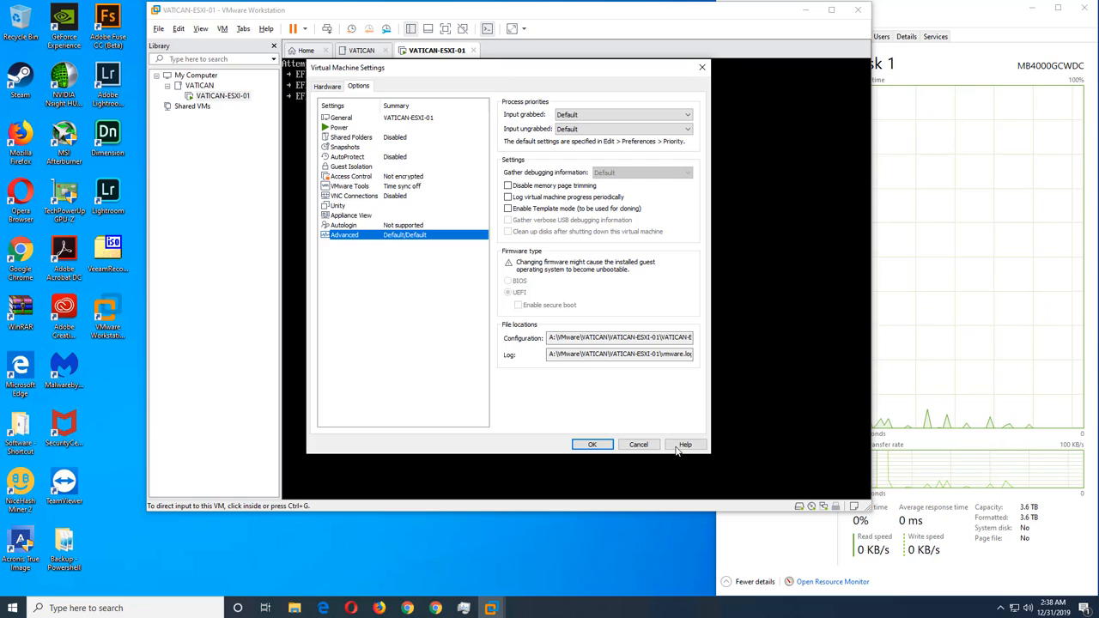
pyautogui.click(638, 444)
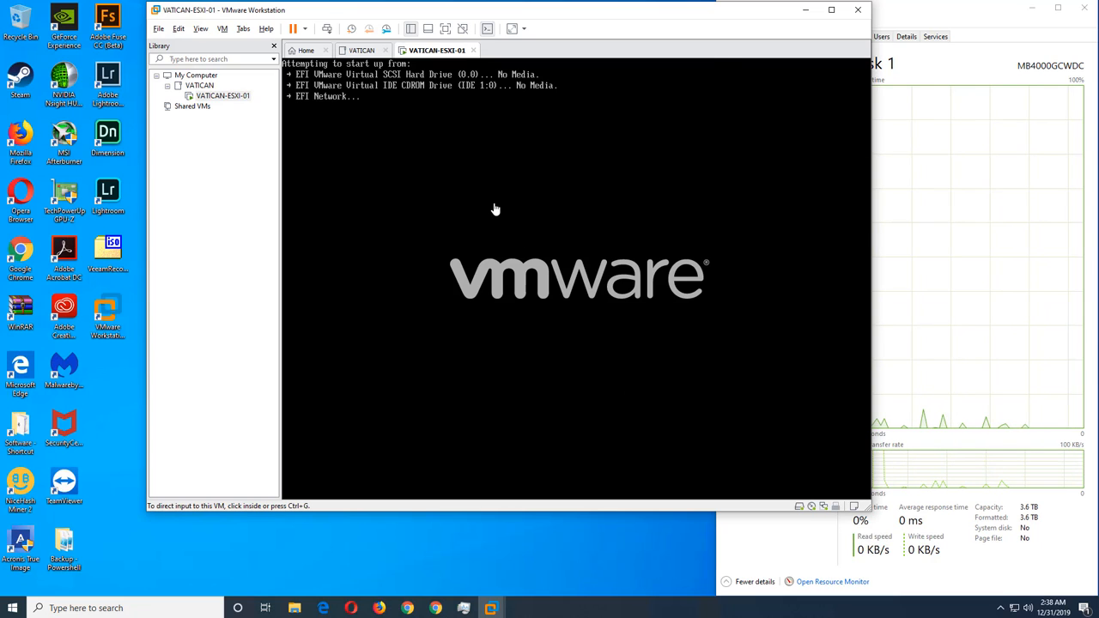
# Examine the running virtual machine's CD/DVD (IDE) connection and advanced settings, and close them without saving
pyautogui.rightClick(448, 55)
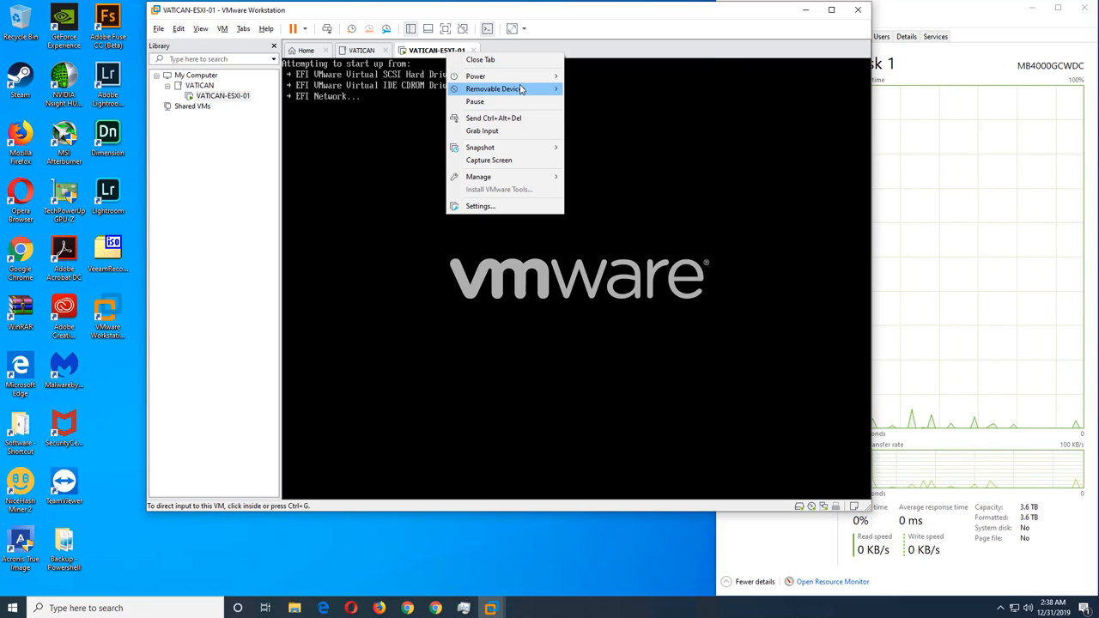
pyautogui.moveTo(524, 89)
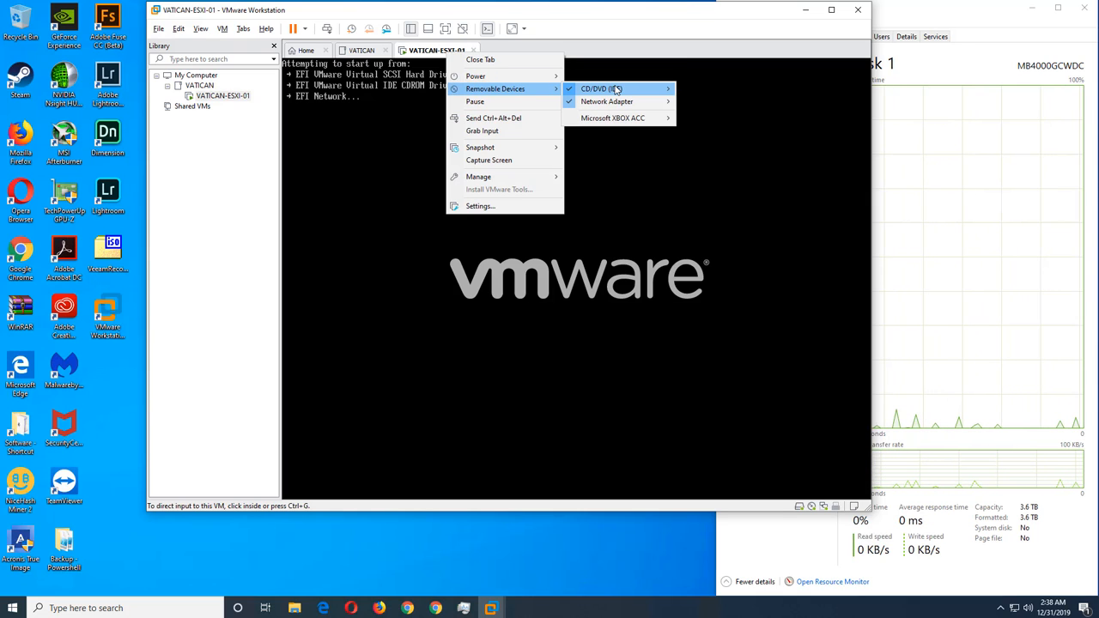
pyautogui.moveTo(615, 88)
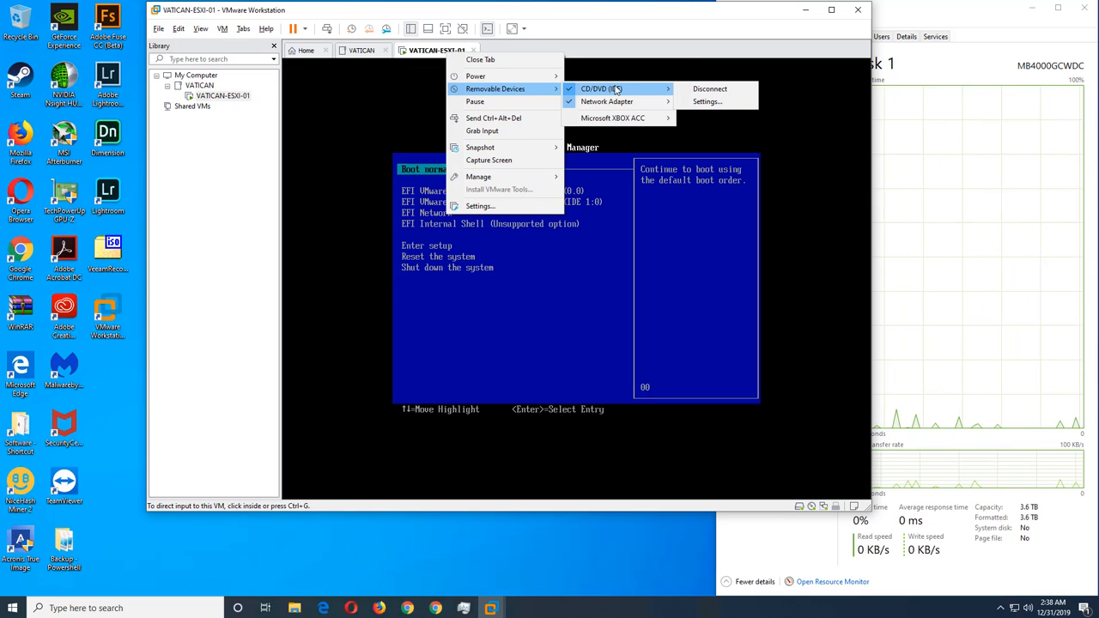
pyautogui.click(708, 102)
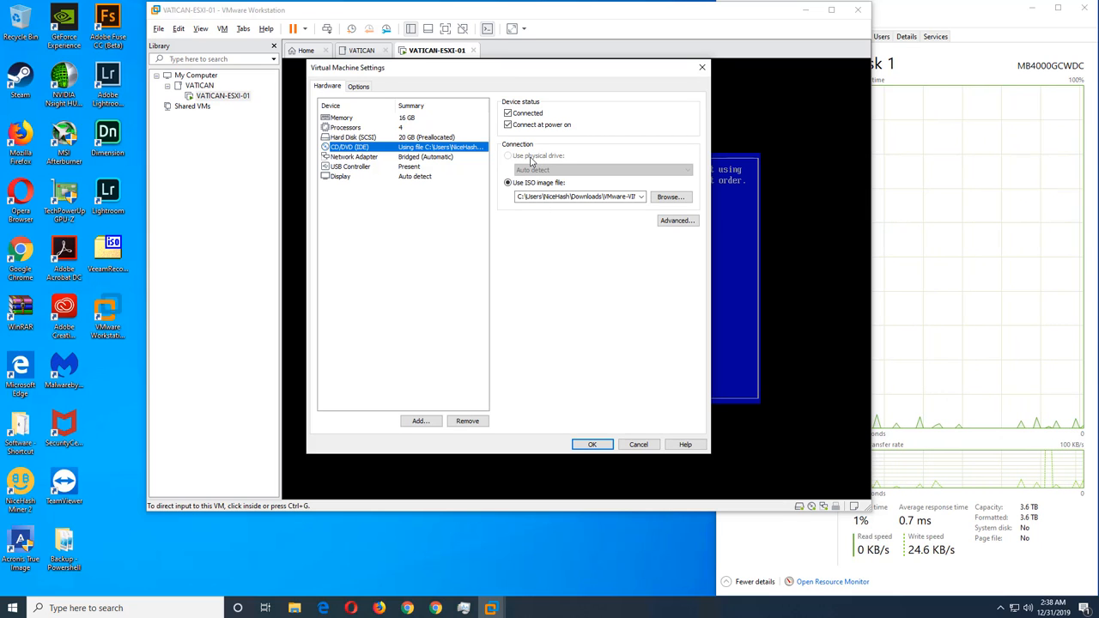
pyautogui.click(677, 221)
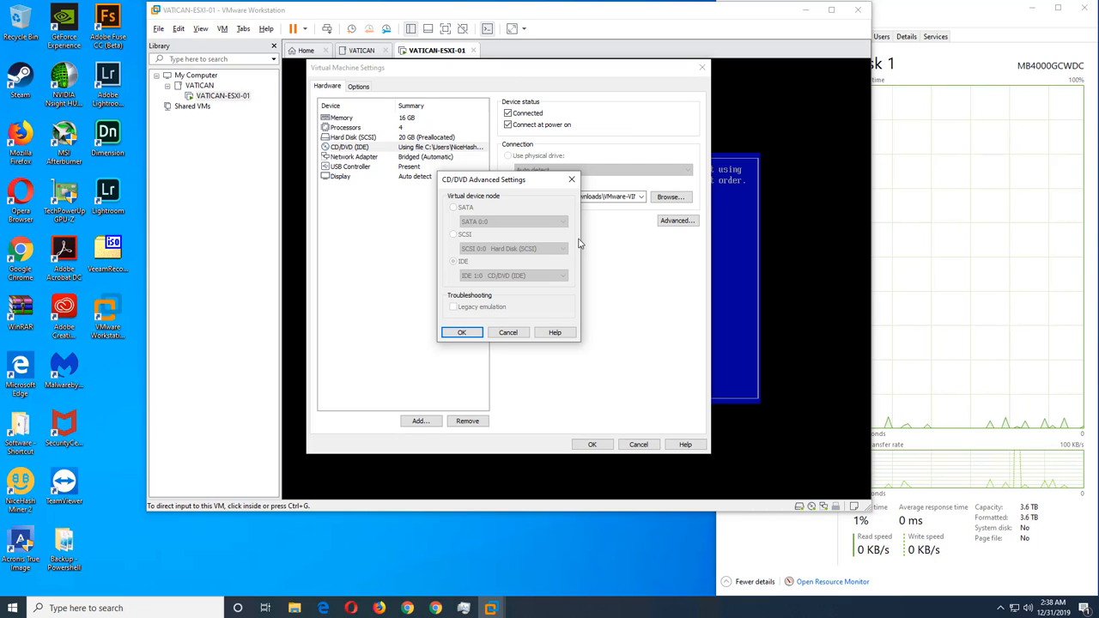
pyautogui.click(507, 332)
pyautogui.click(639, 444)
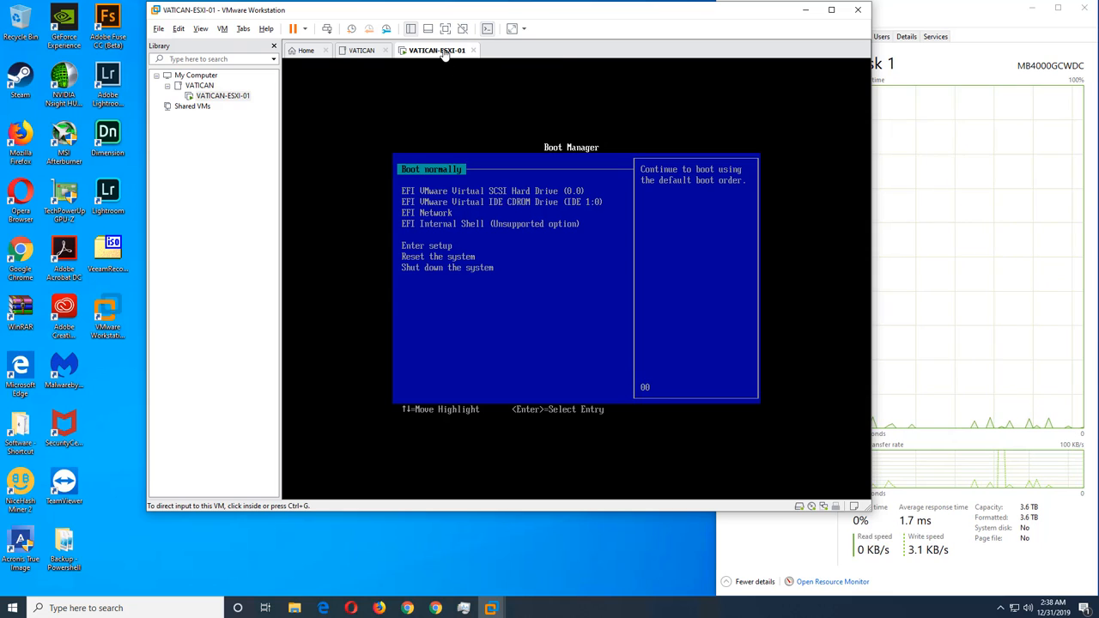
# Power off the VATICAN-ESXI-01 virtual machine and confirm the power-off
pyautogui.rightClick(442, 51)
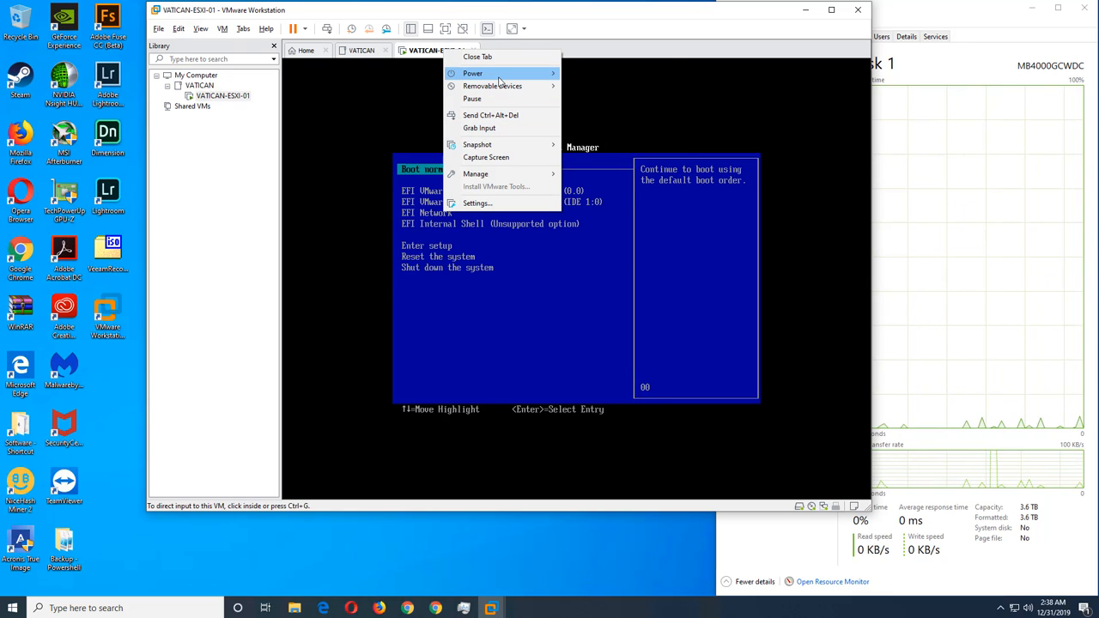
pyautogui.click(599, 147)
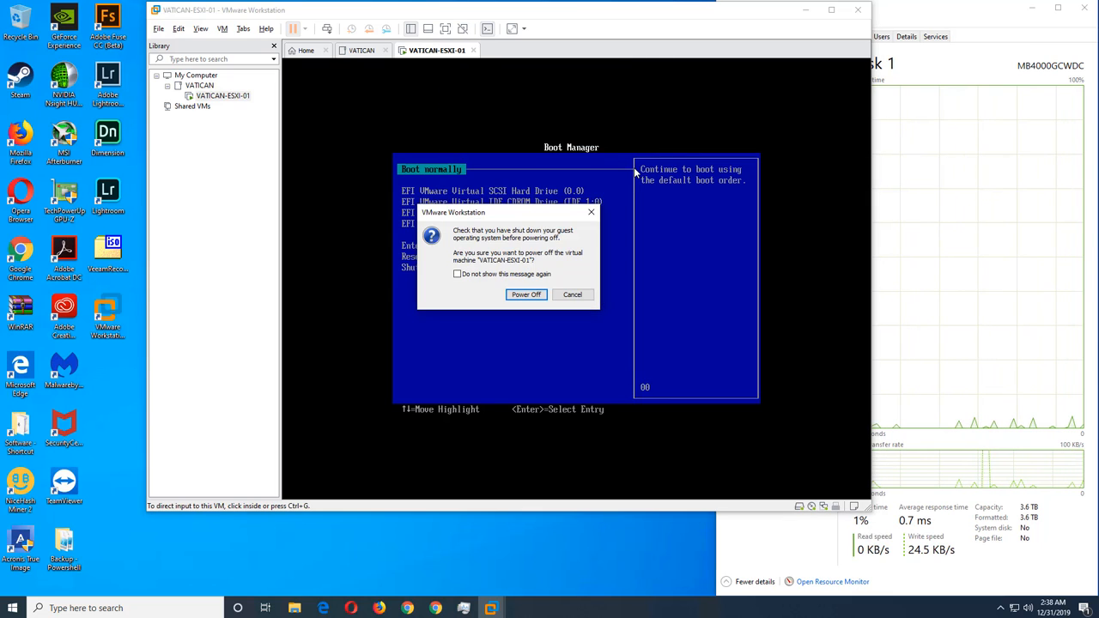
pyautogui.click(520, 293)
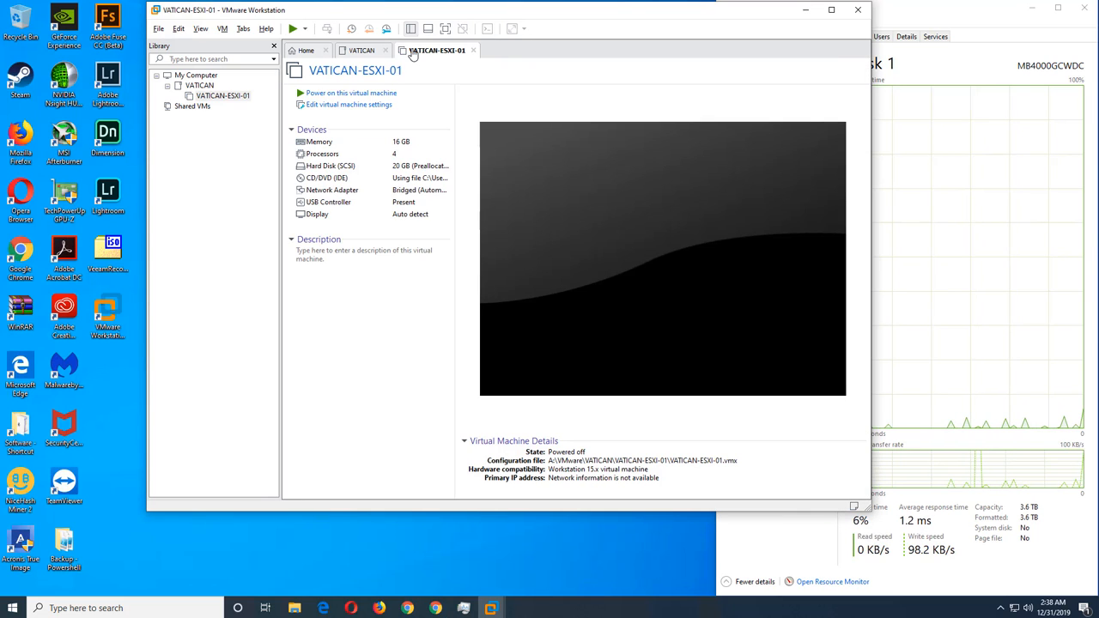
# Open the powered-off machine's CD/DVD (IDE) settings, check the available physical drives and return the connection to the ISO image file
pyautogui.rightClick(412, 51)
pyautogui.click(462, 204)
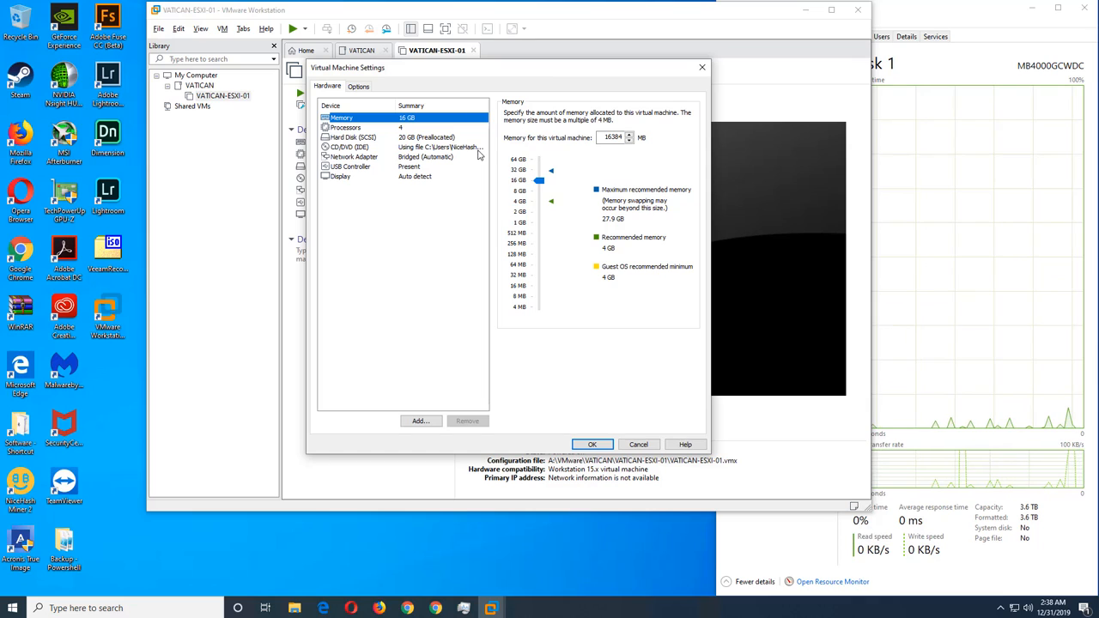
pyautogui.click(417, 148)
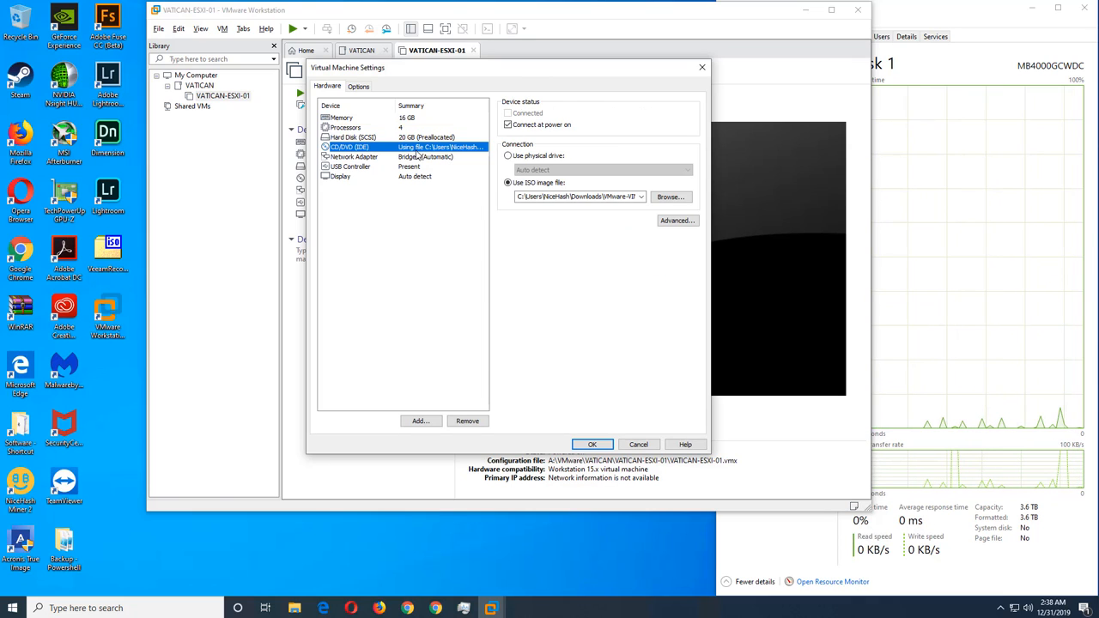
pyautogui.click(508, 156)
pyautogui.click(524, 169)
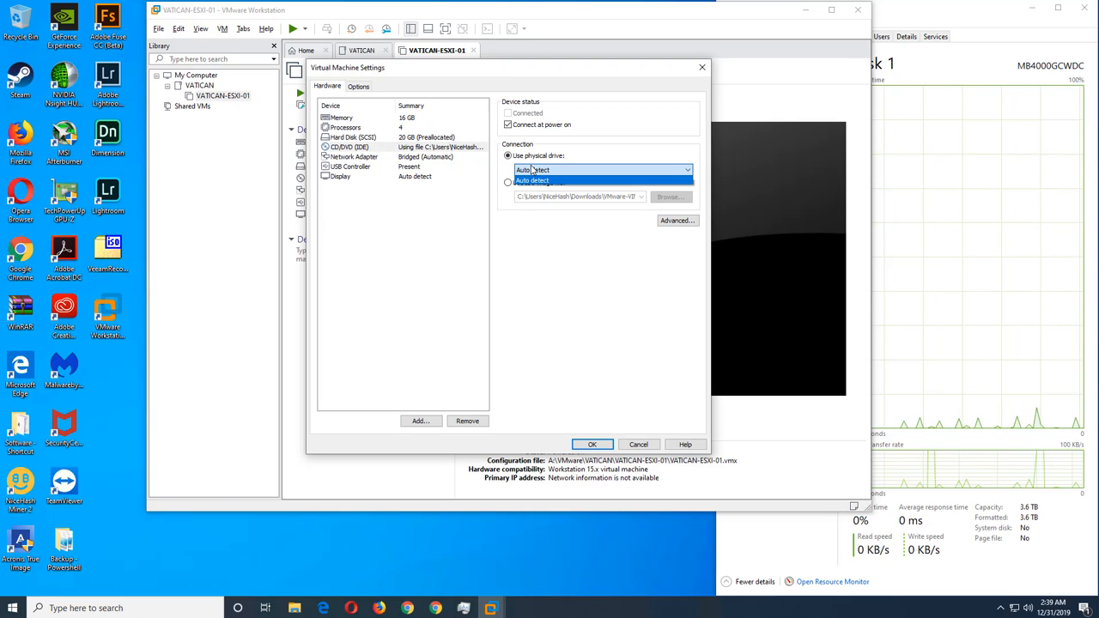
pyautogui.click(529, 168)
pyautogui.click(524, 183)
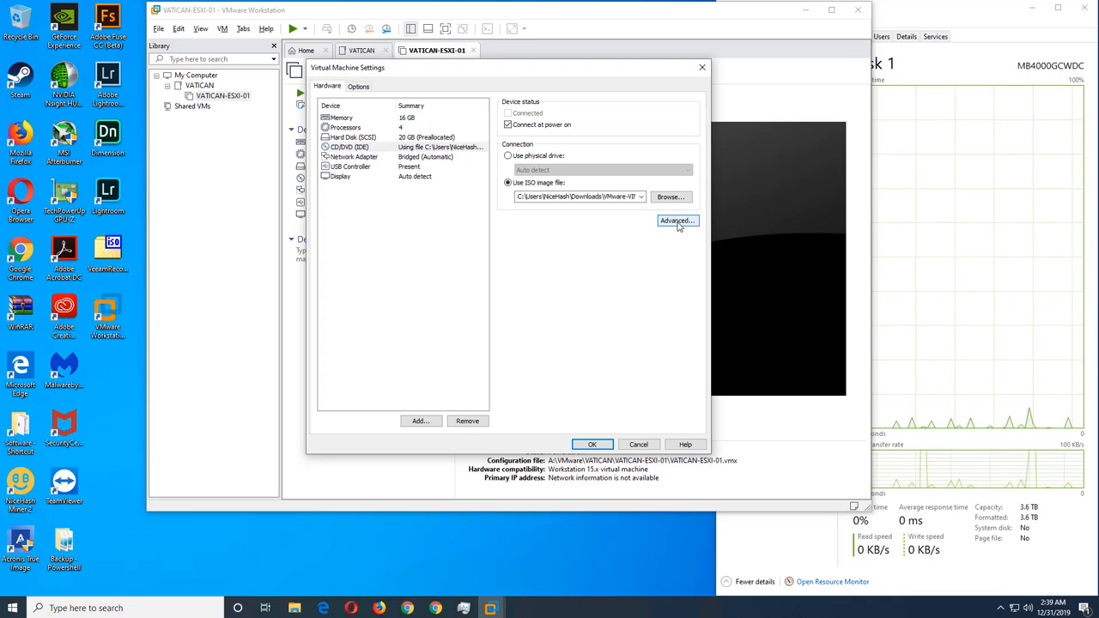
# Open the CD/DVD drive's advanced settings and set its virtual device node to IDE 0:0
pyautogui.click(674, 221)
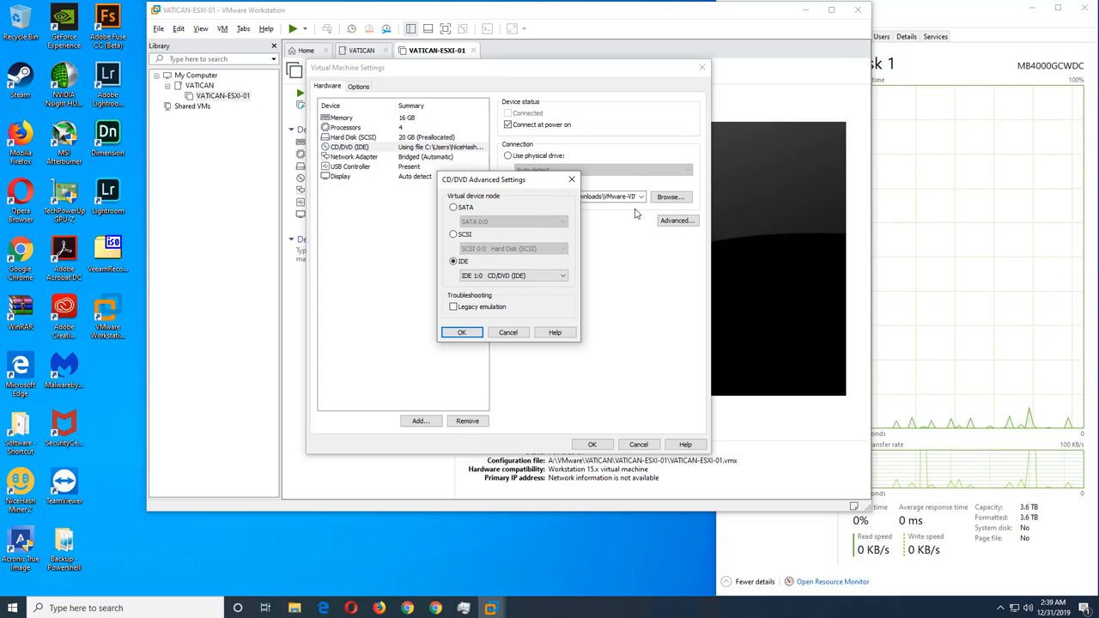
pyautogui.click(523, 276)
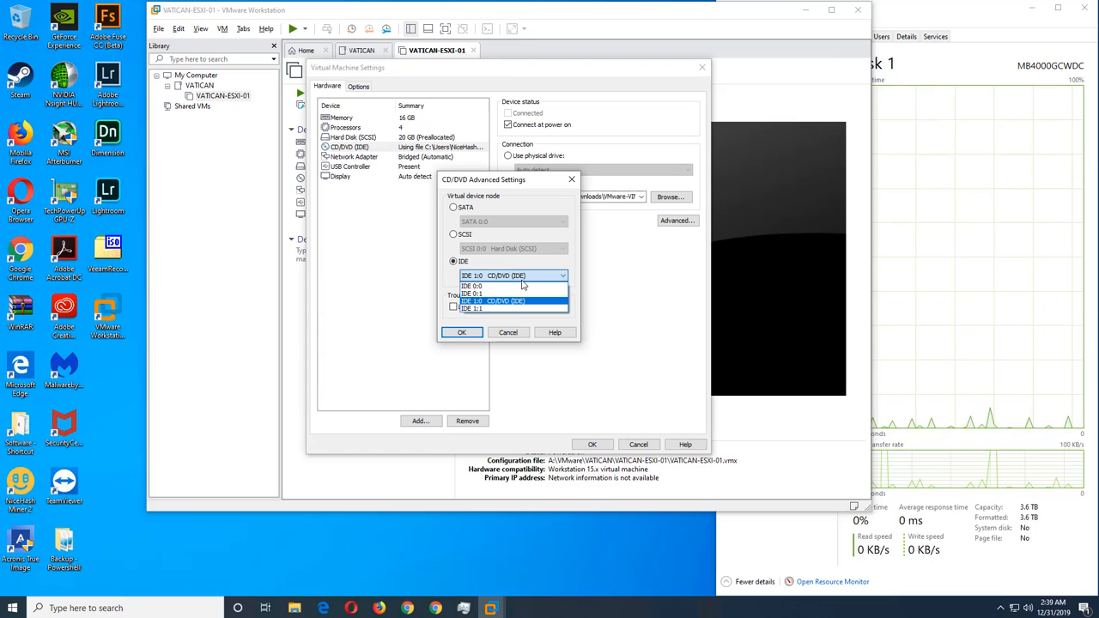
pyautogui.click(521, 281)
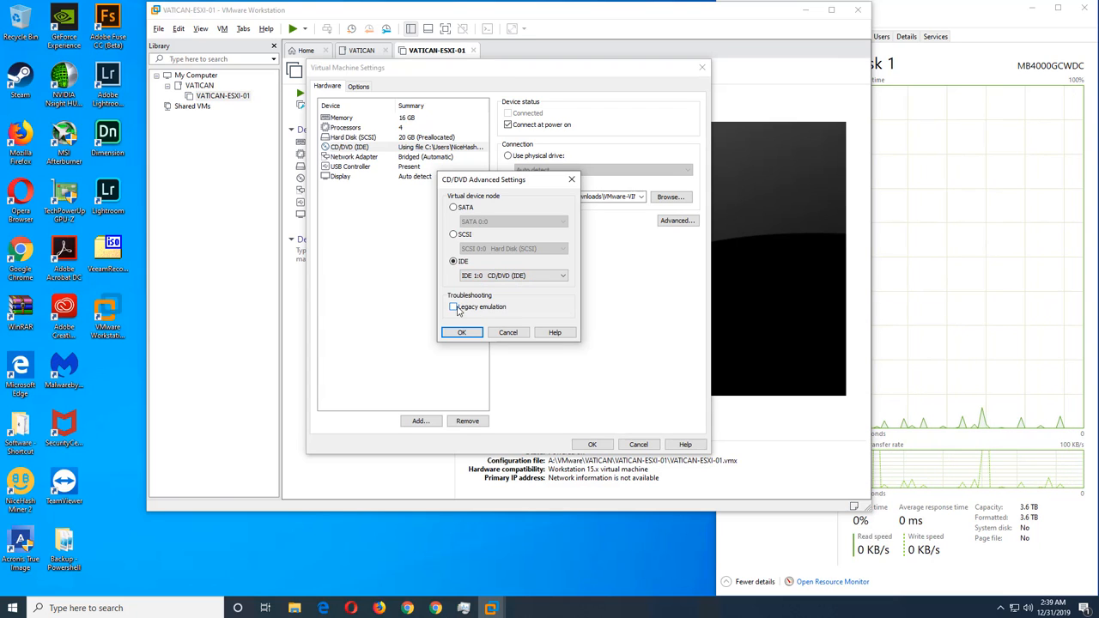
pyautogui.click(481, 278)
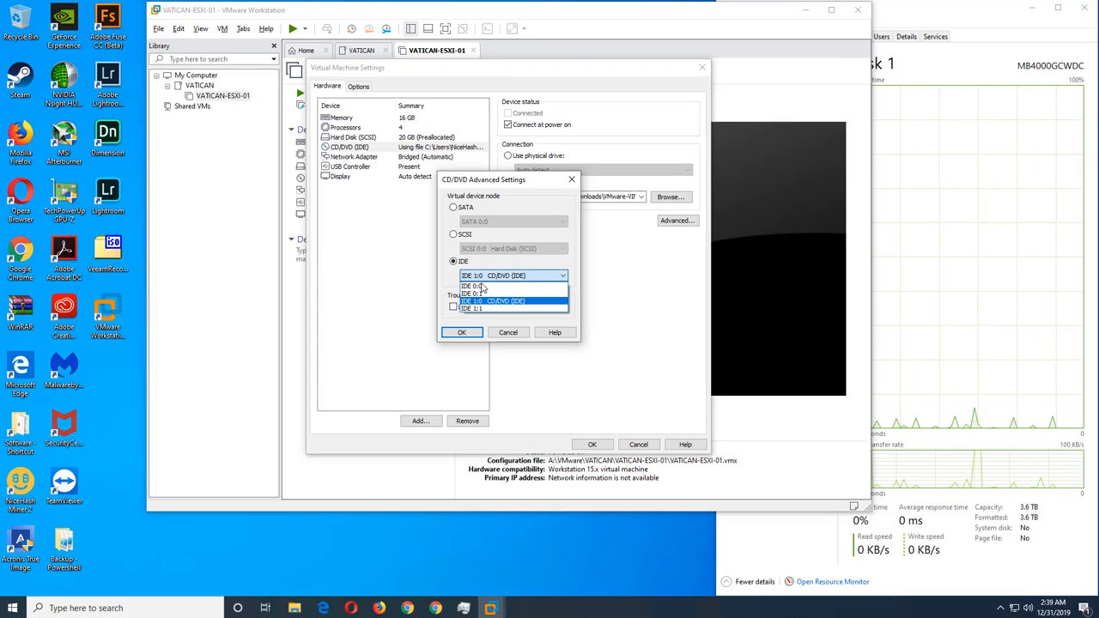
pyautogui.click(484, 292)
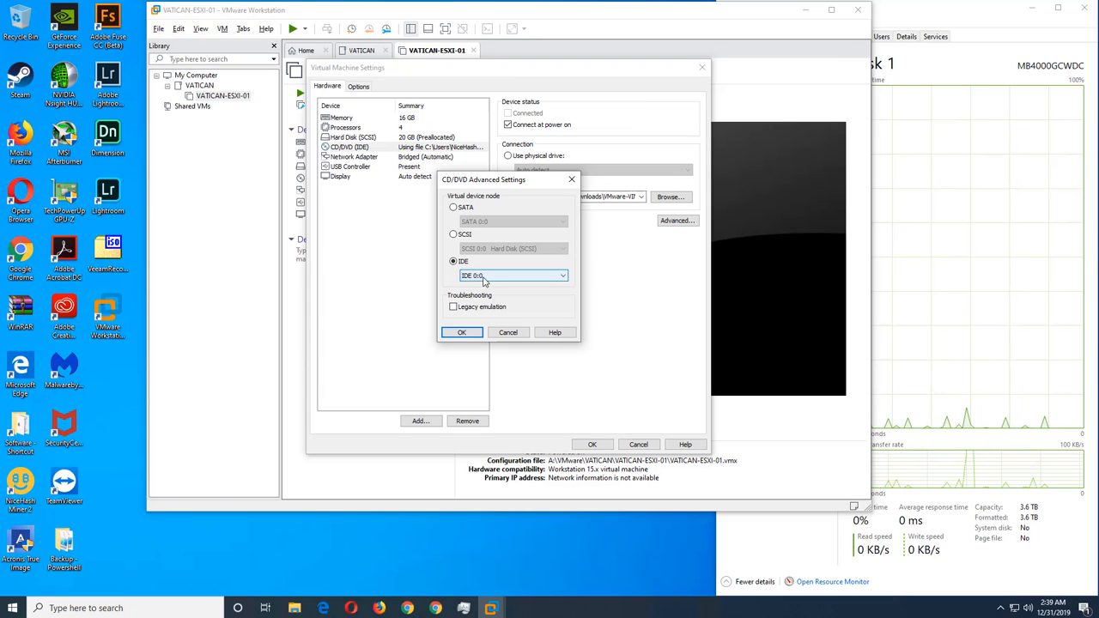
# Review the SATA, SCSI and IDE virtual device node choices for the CD/DVD drive, and cancel the advanced settings
pyautogui.click(468, 208)
pyautogui.click(470, 223)
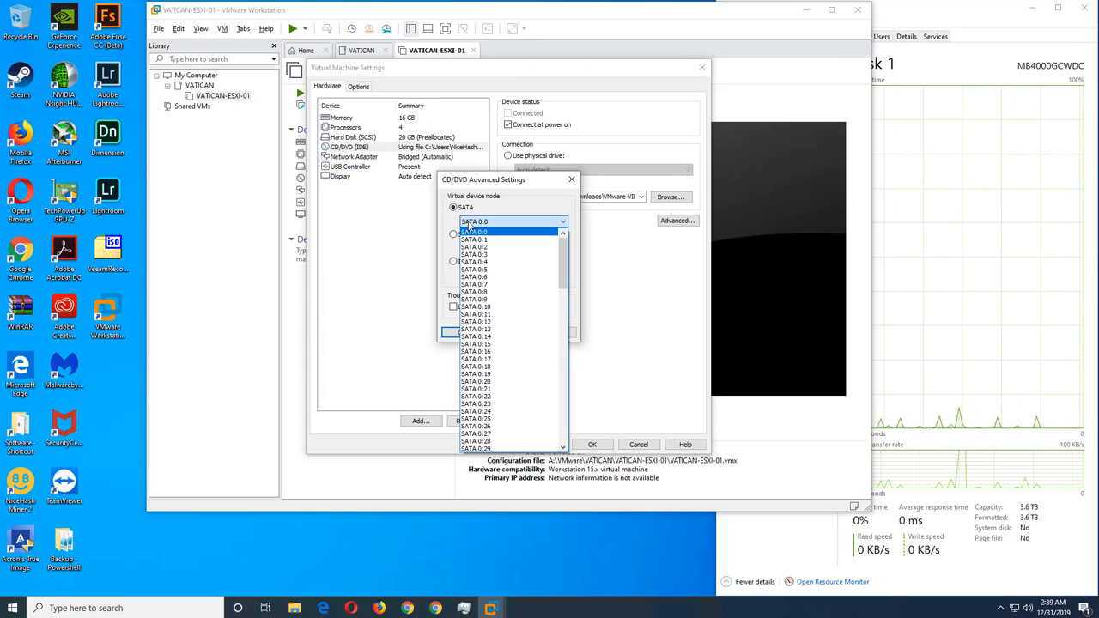
pyautogui.click(470, 225)
pyautogui.click(453, 234)
pyautogui.click(470, 249)
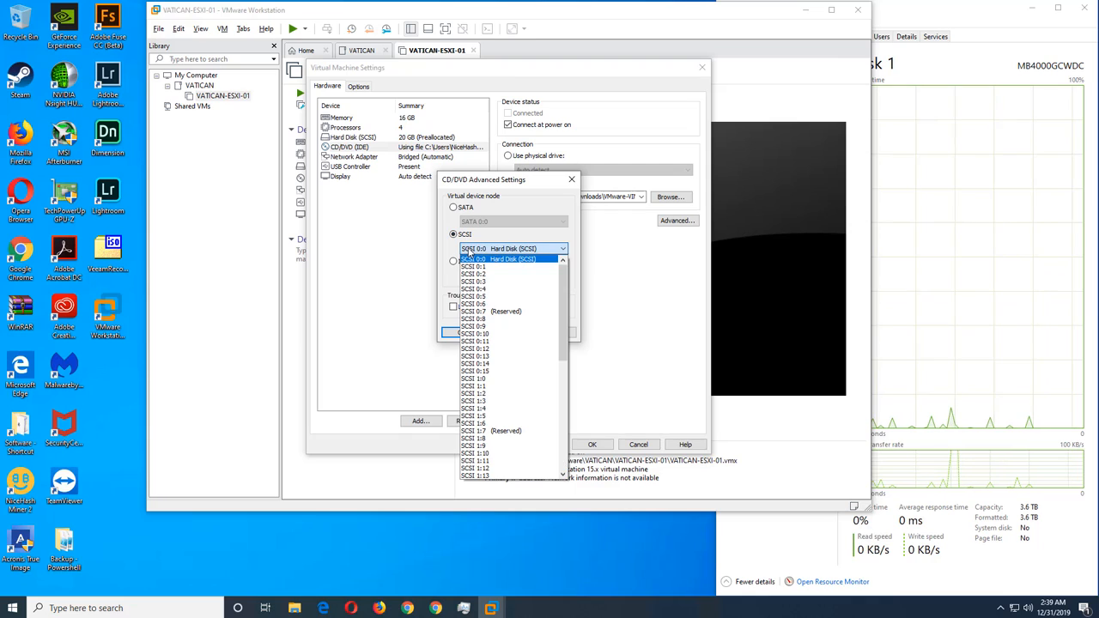
pyautogui.click(471, 256)
pyautogui.click(453, 261)
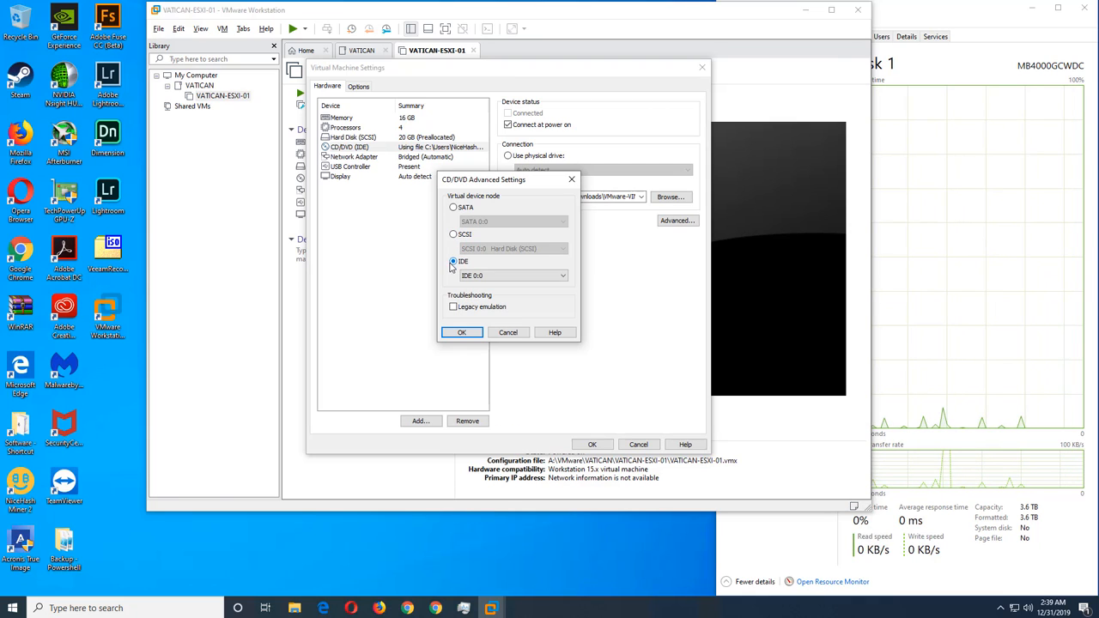
pyautogui.click(471, 275)
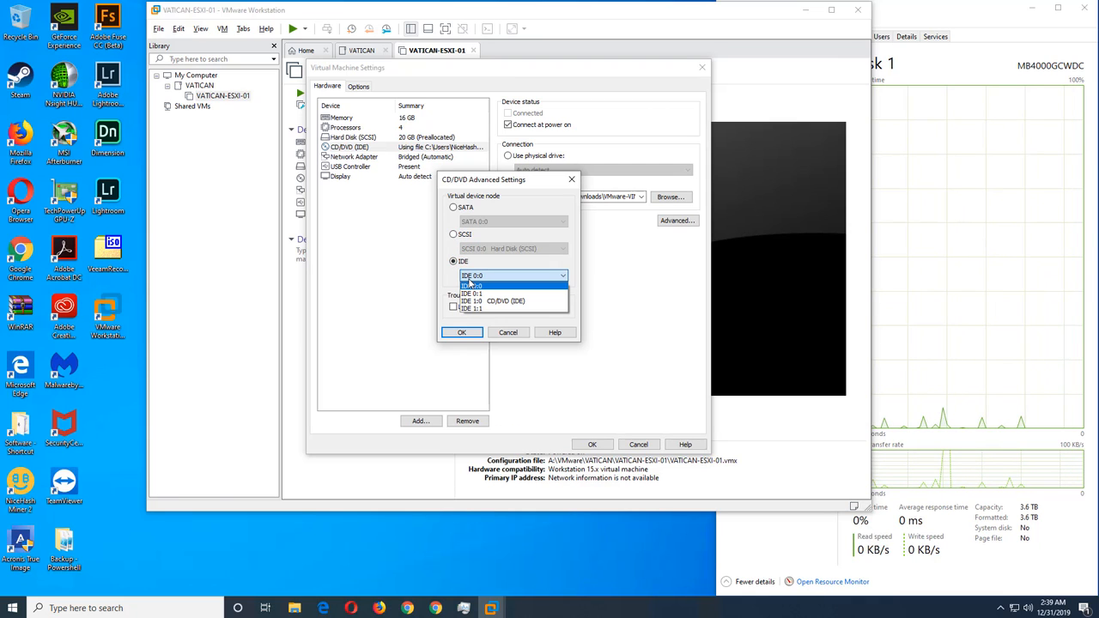
pyautogui.click(505, 335)
pyautogui.click(506, 333)
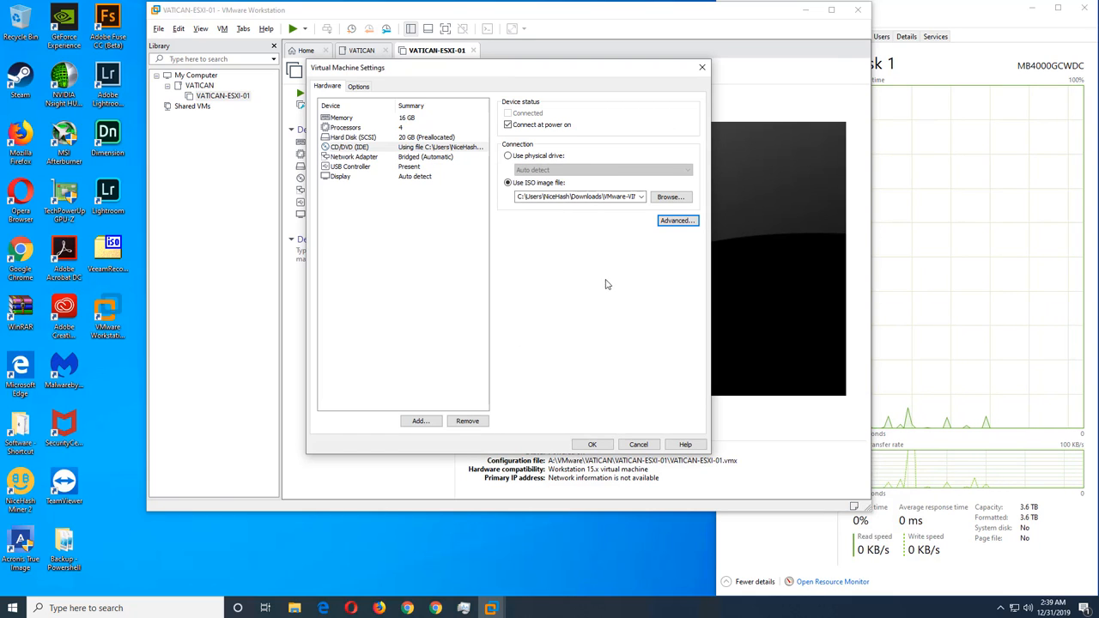
# Switch the CD/DVD (IDE) connection to a physical drive using Auto detect
pyautogui.click(540, 156)
pyautogui.click(601, 169)
pyautogui.click(601, 178)
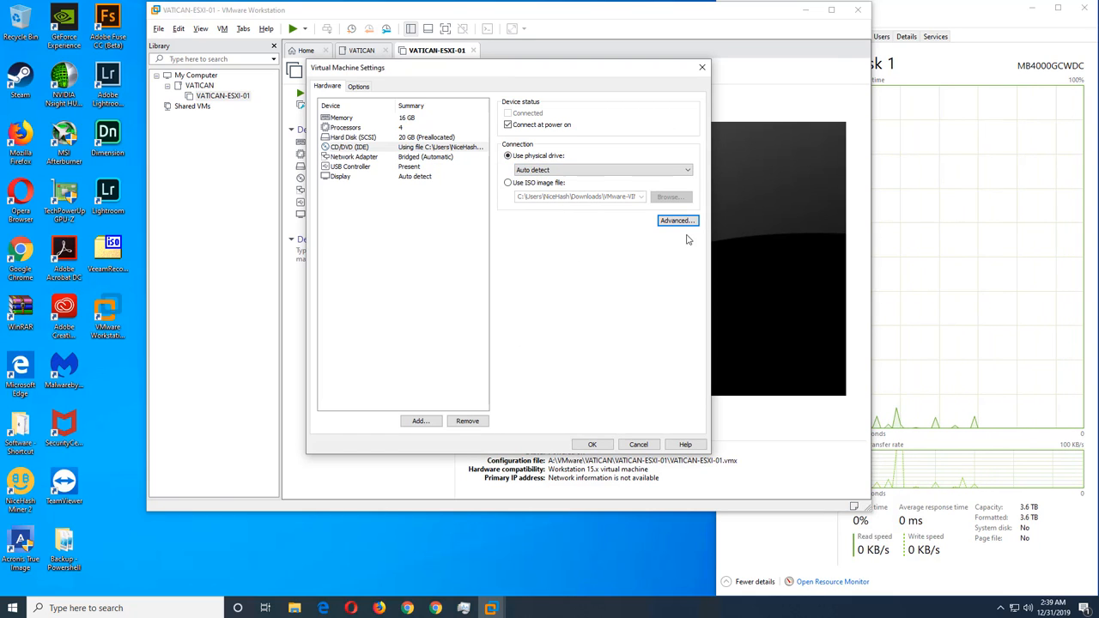
# Switch to the Downloads folder in File Explorer and check the actions available for the VMware-VIM-all-6.5.0-15259038 ISO, choosing none
pyautogui.click(296, 608)
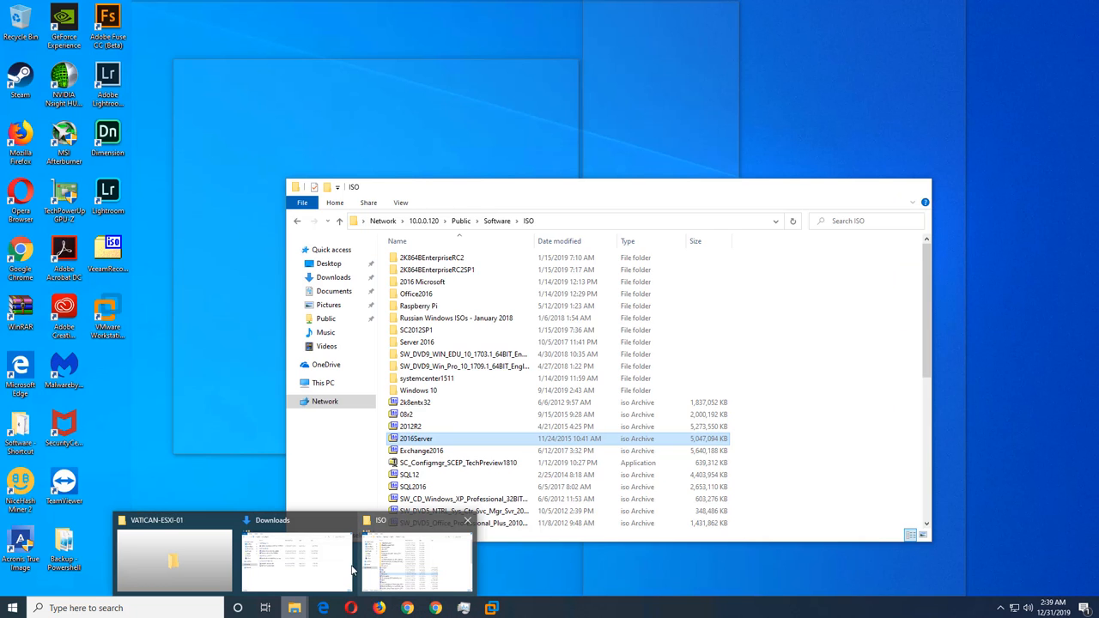
pyautogui.click(344, 584)
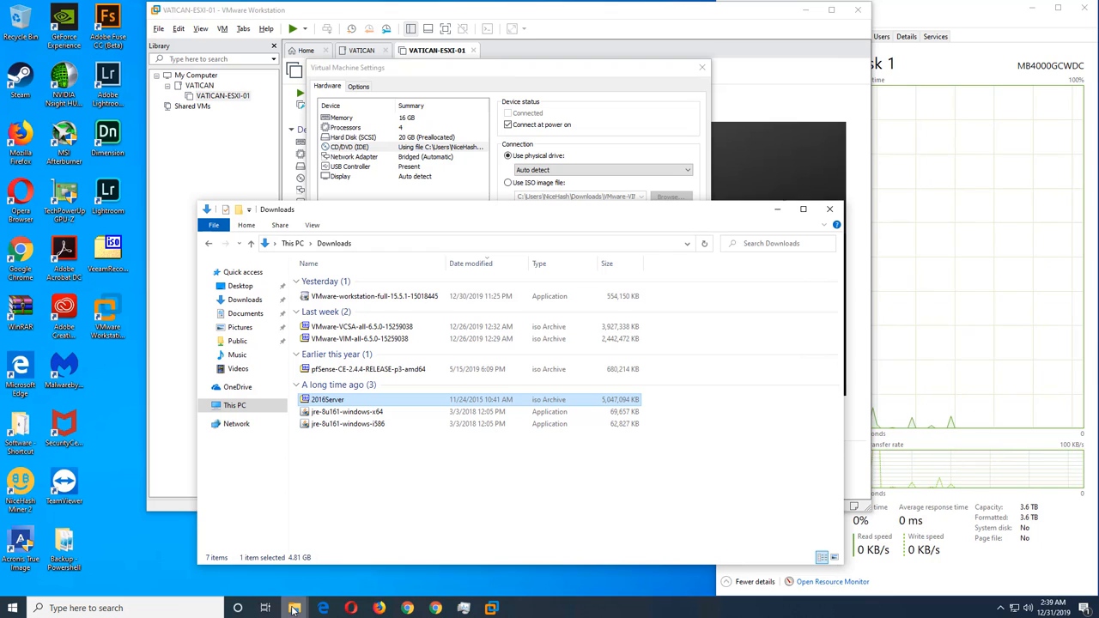
pyautogui.click(294, 608)
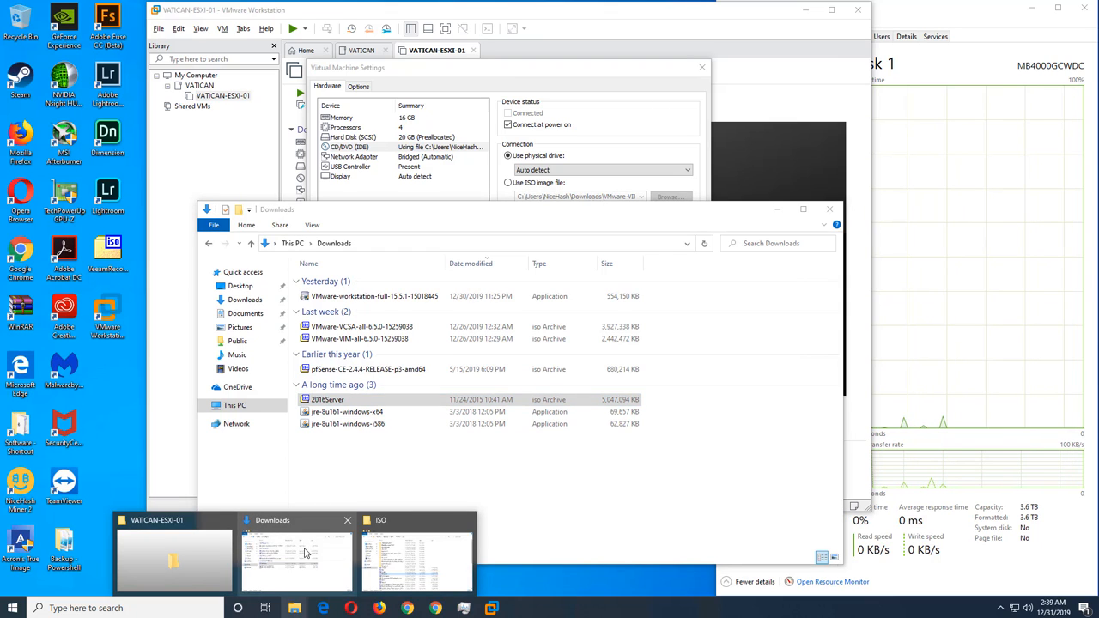
pyautogui.click(382, 401)
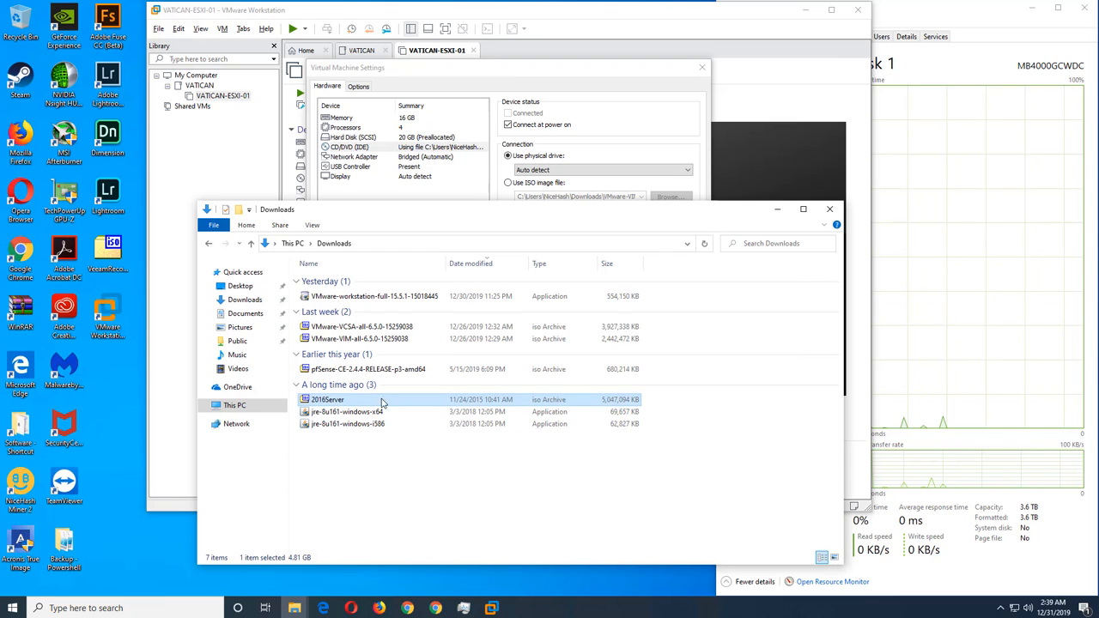
pyautogui.click(409, 341)
pyautogui.rightClick(411, 343)
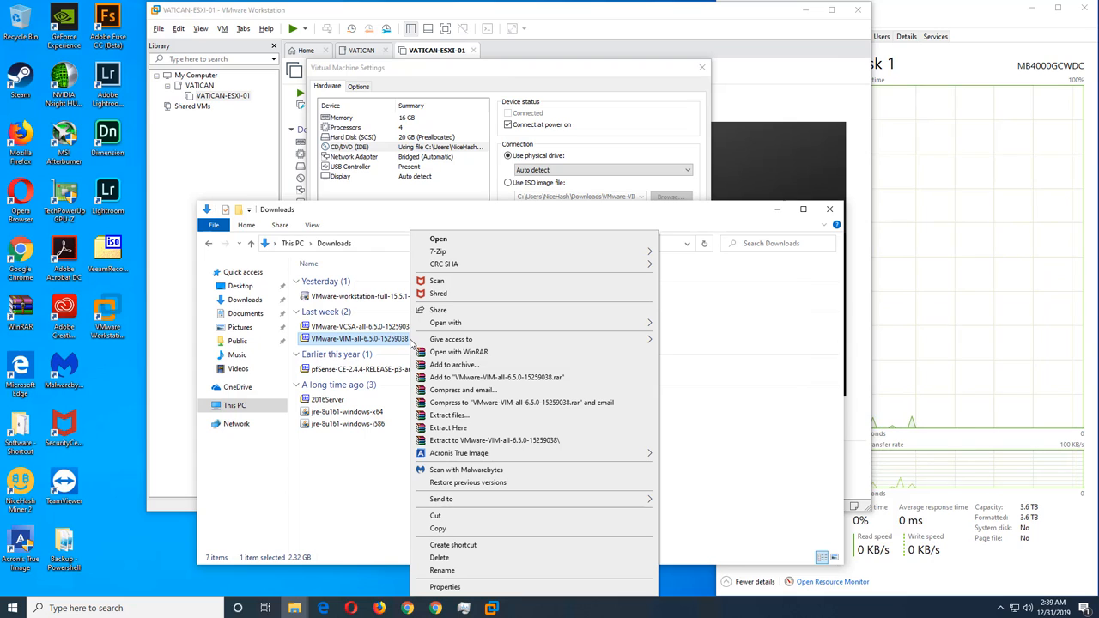
pyautogui.click(460, 213)
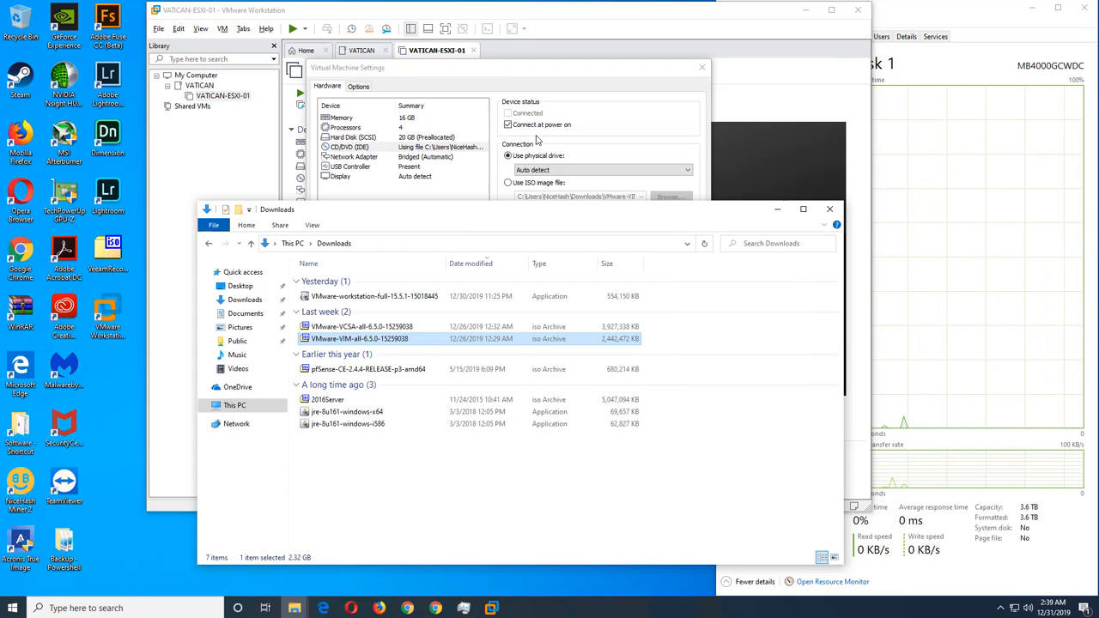
# Return to VMware Workstation, save the machine settings and power on VATICAN-ESXI-01, declining to connect the missing device at every power-on
pyautogui.click(567, 153)
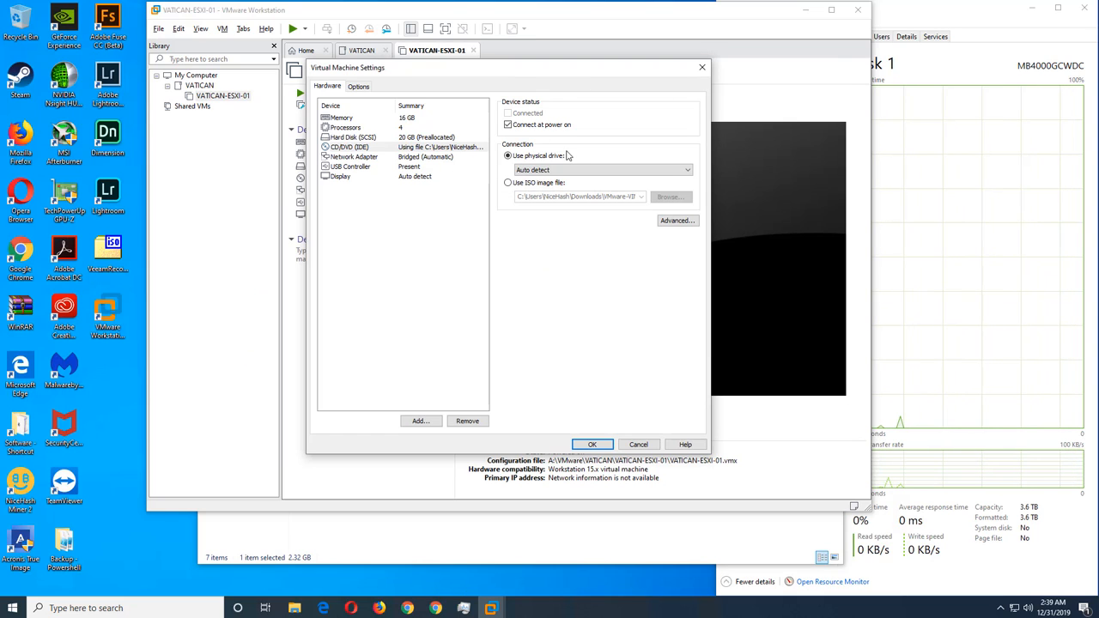
pyautogui.click(612, 445)
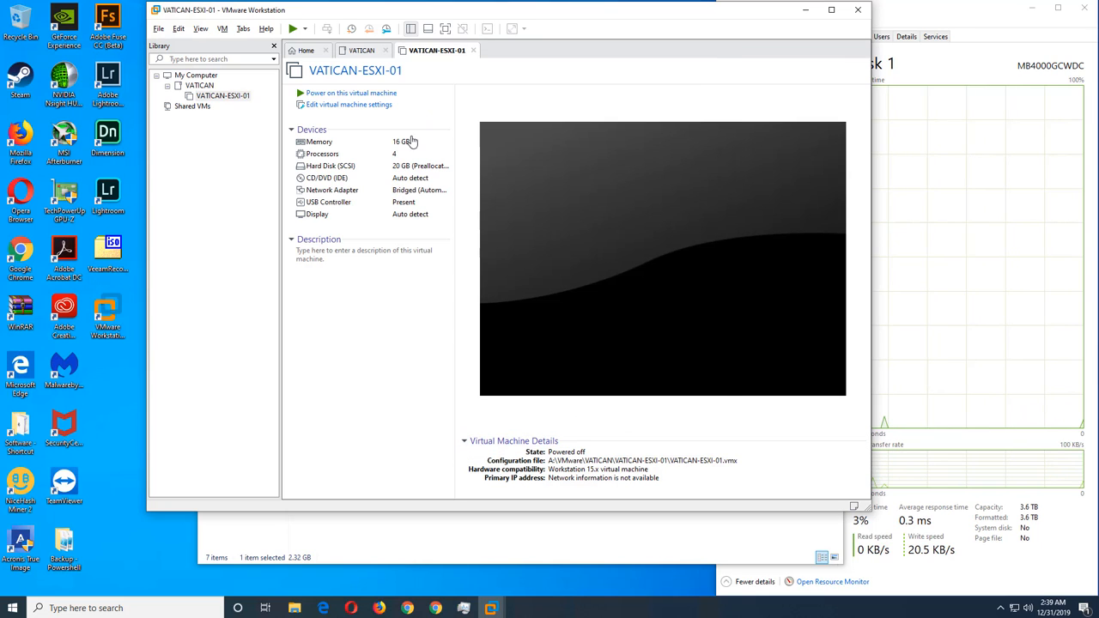
pyautogui.click(378, 92)
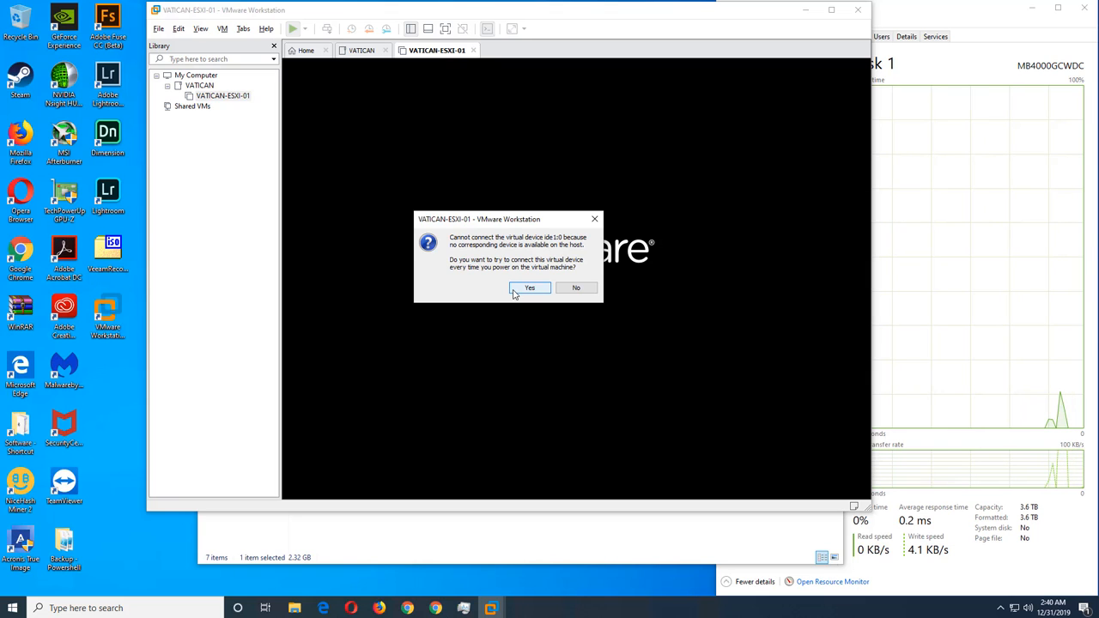
pyautogui.click(562, 290)
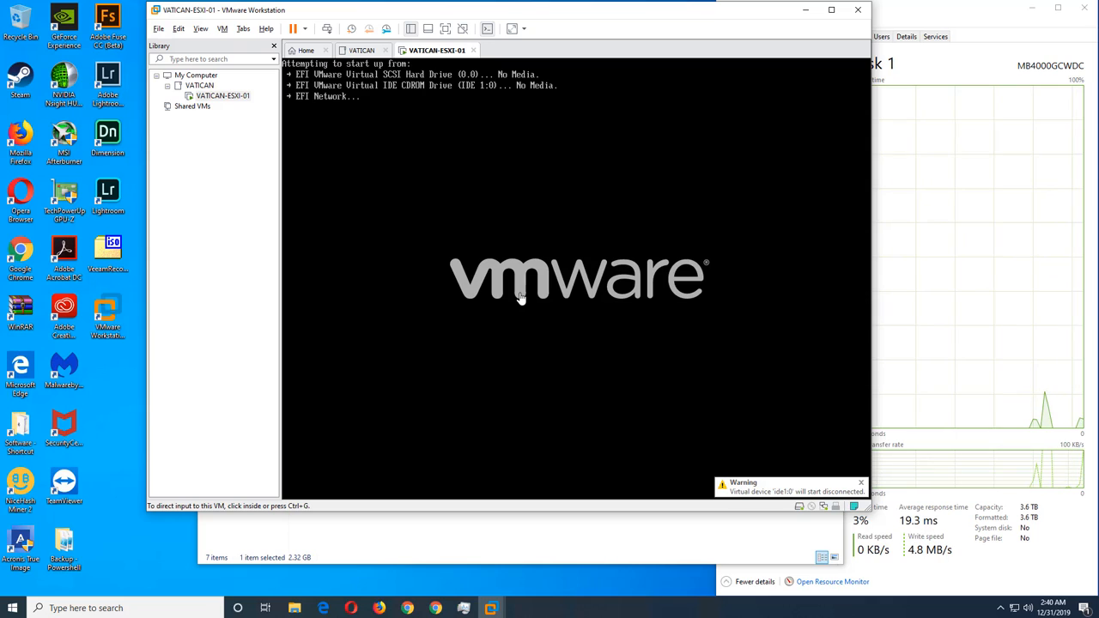
# Highlight EFI VMware Virtual IDE CDROM Drive (IDE 1:0) in the Boot Manager and release input from the virtual machine
pyautogui.click(429, 259)
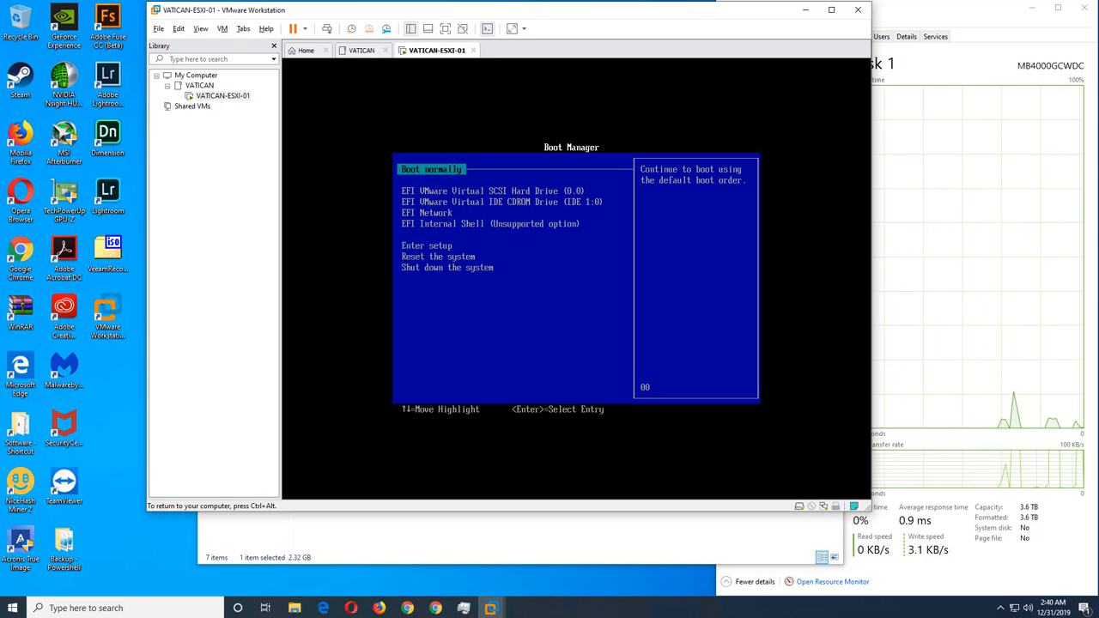
pyautogui.press('Down')
pyautogui.press('Down')
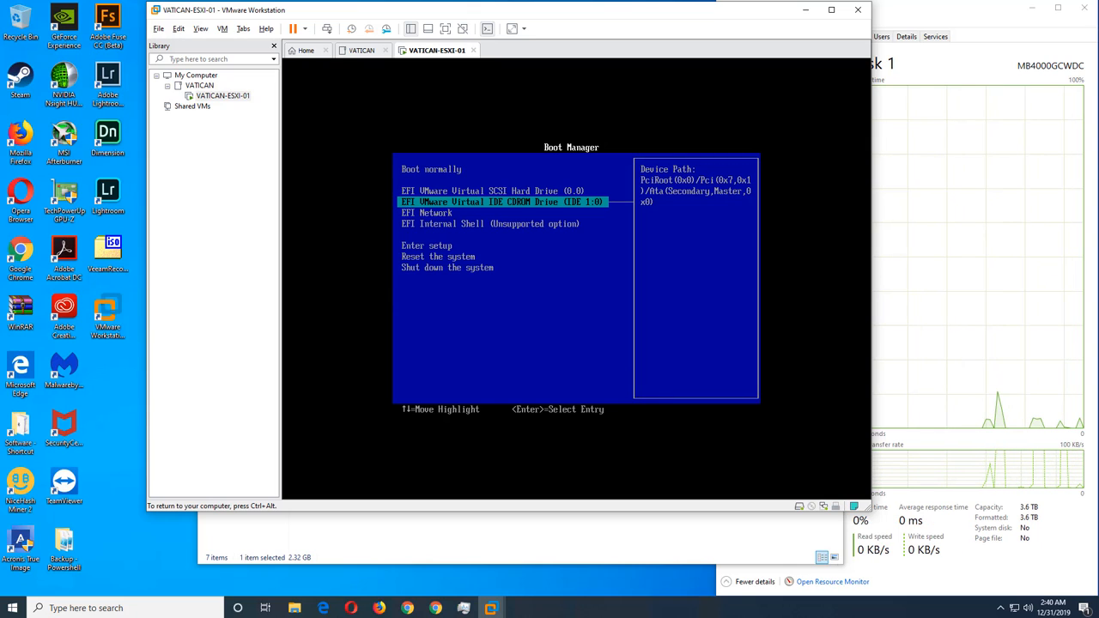
pyautogui.hotkey('ctrl', 'alt')
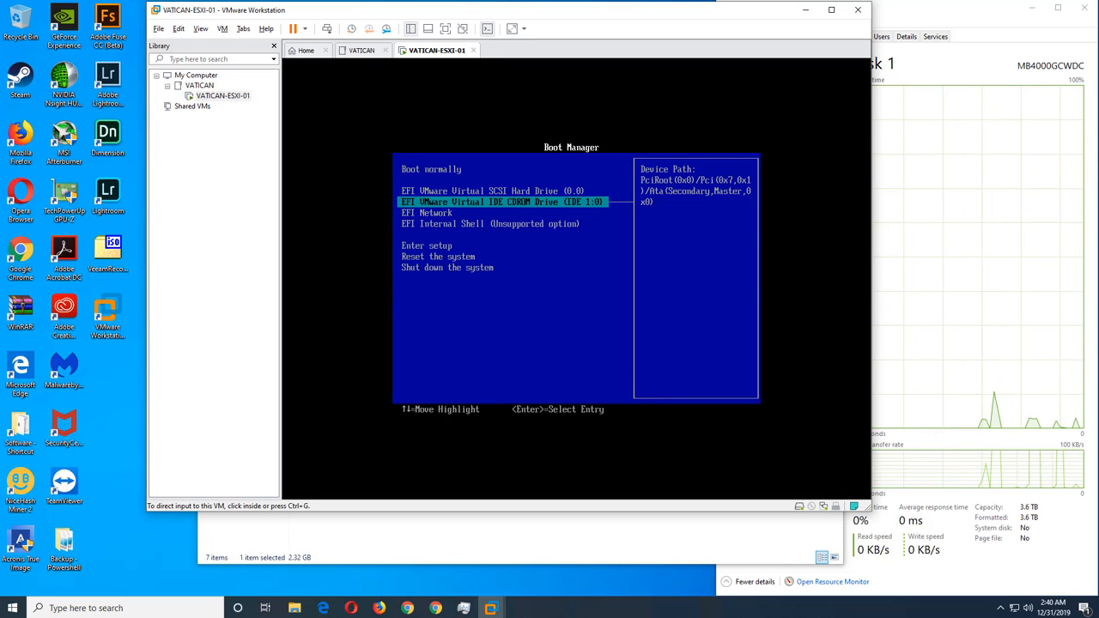
# Set the running machine's CD/DVD (IDE) drive to Connected and Connect at power on in its settings
pyautogui.rightClick(448, 53)
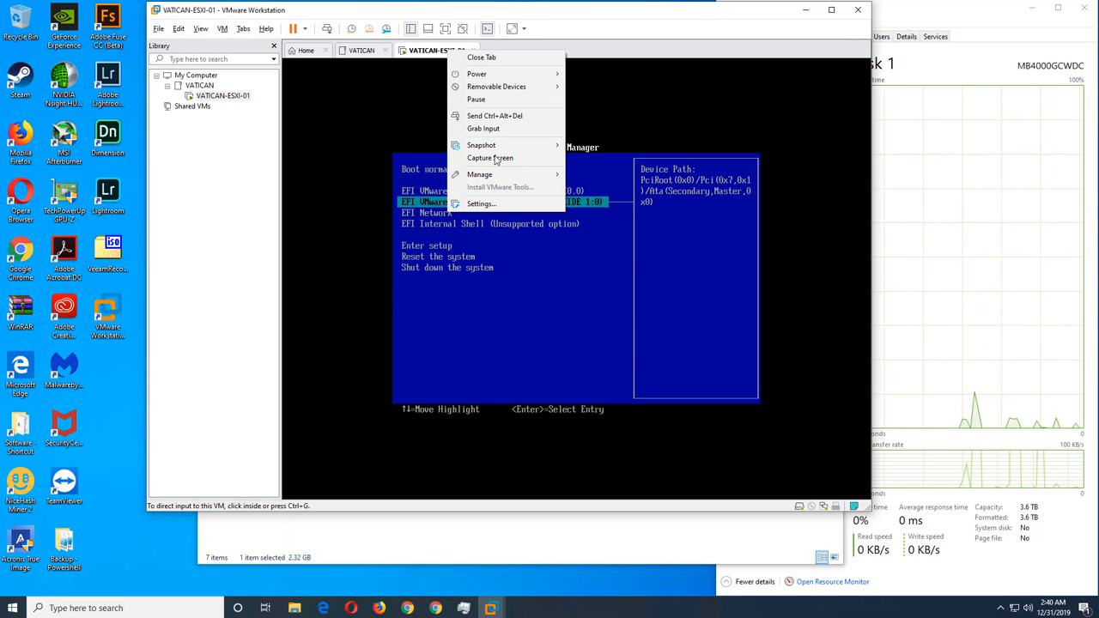
pyautogui.click(492, 207)
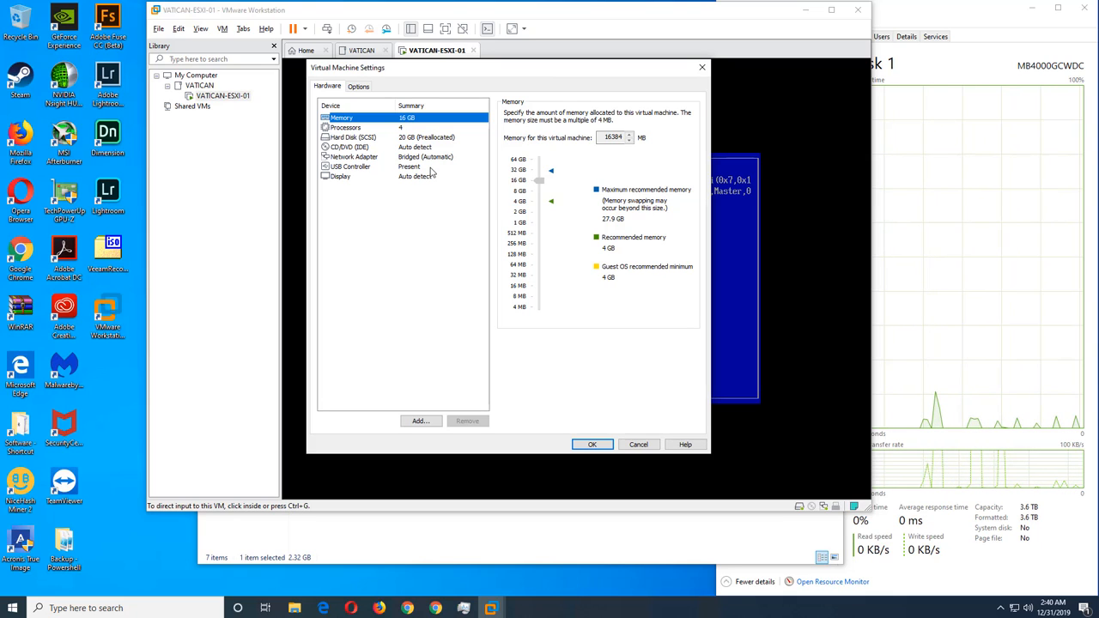
pyautogui.click(426, 147)
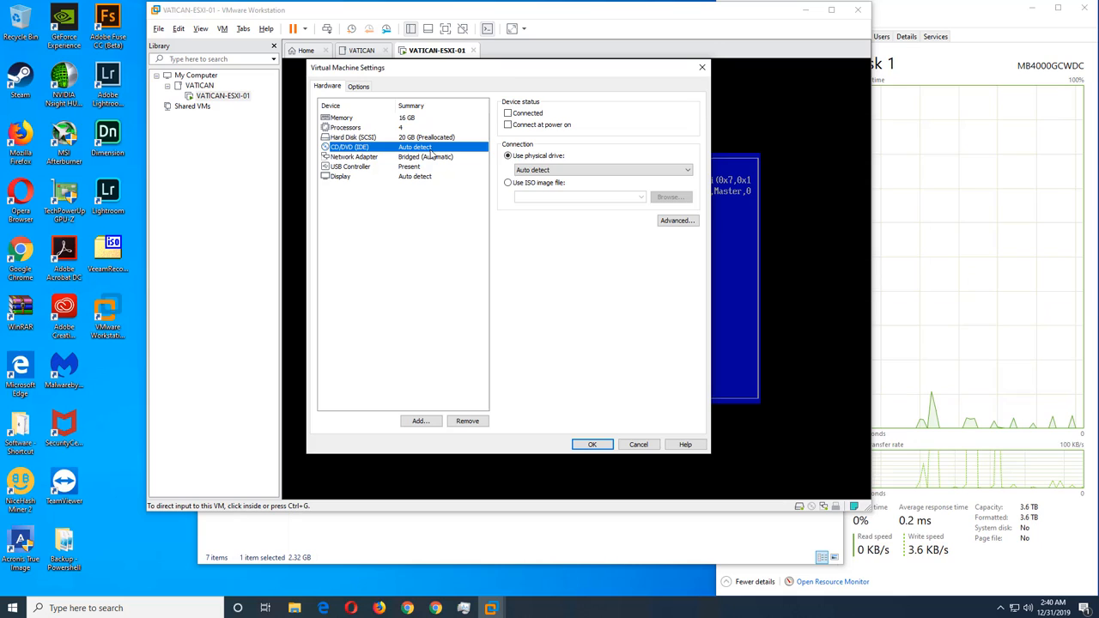
pyautogui.click(517, 115)
pyautogui.click(520, 126)
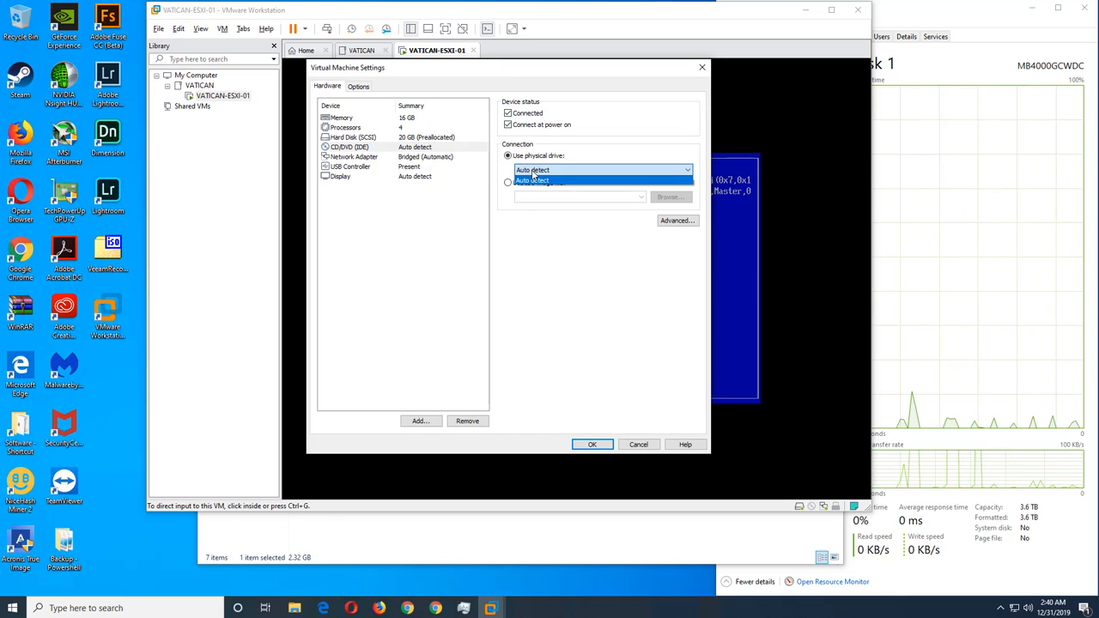
# Point the CD/DVD drive to the 2016Server ISO image from the Downloads folder and save the settings
pyautogui.click(532, 183)
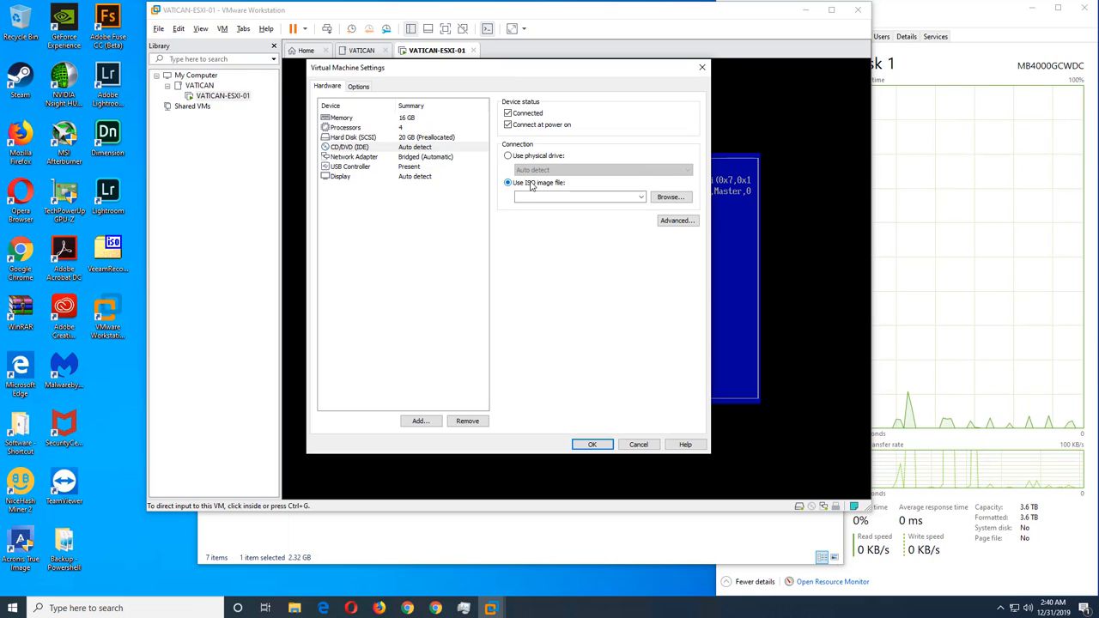
pyautogui.click(641, 197)
pyautogui.click(670, 196)
pyautogui.click(670, 196)
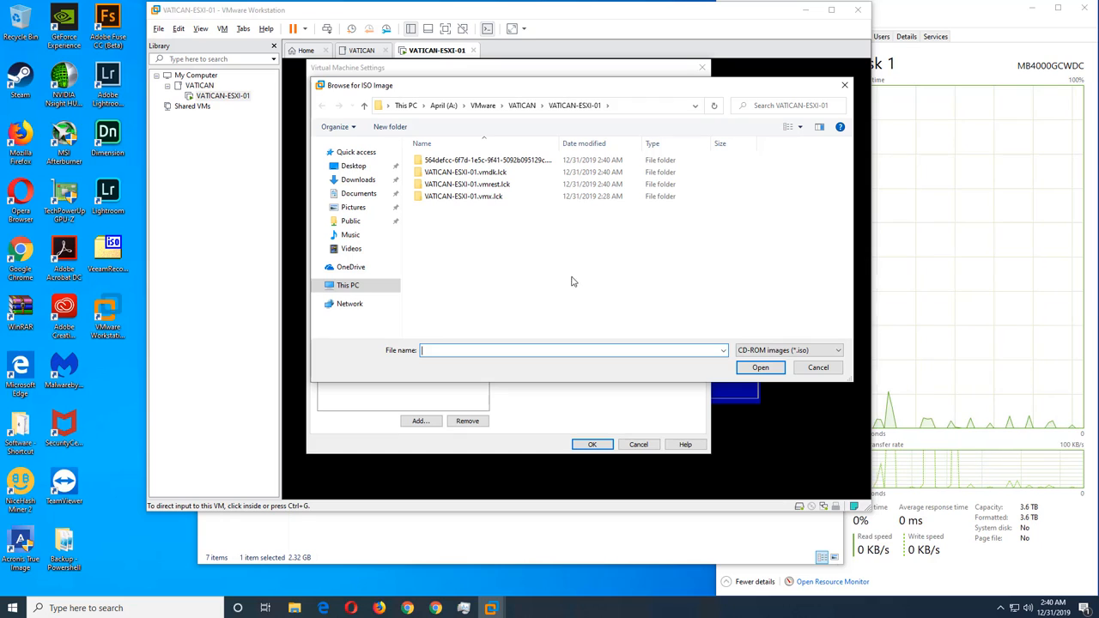
pyautogui.click(760, 350)
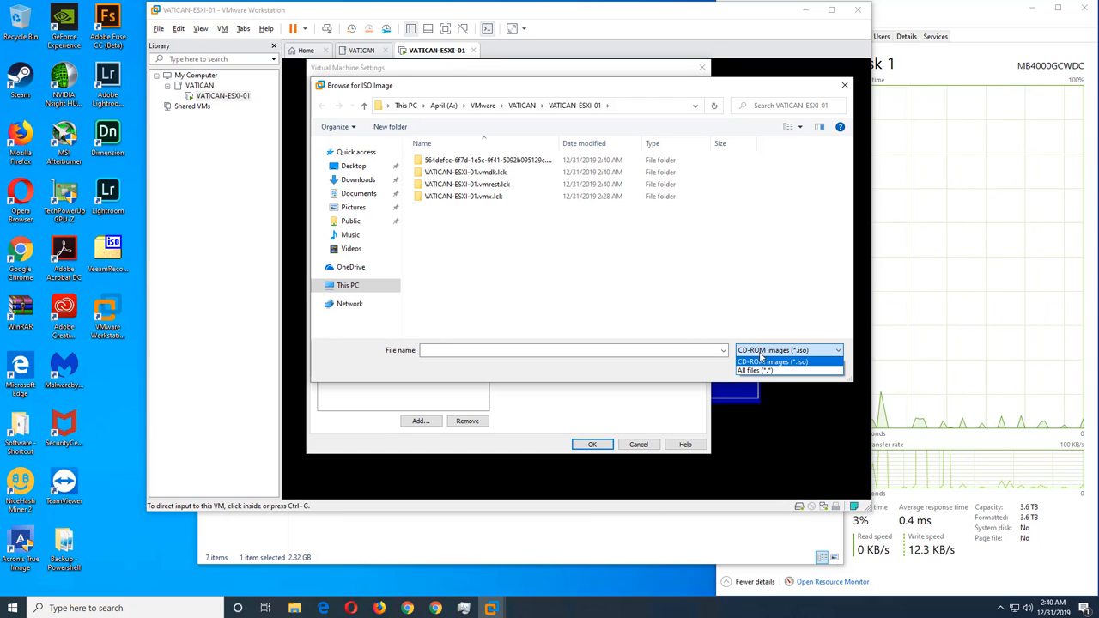
pyautogui.click(374, 182)
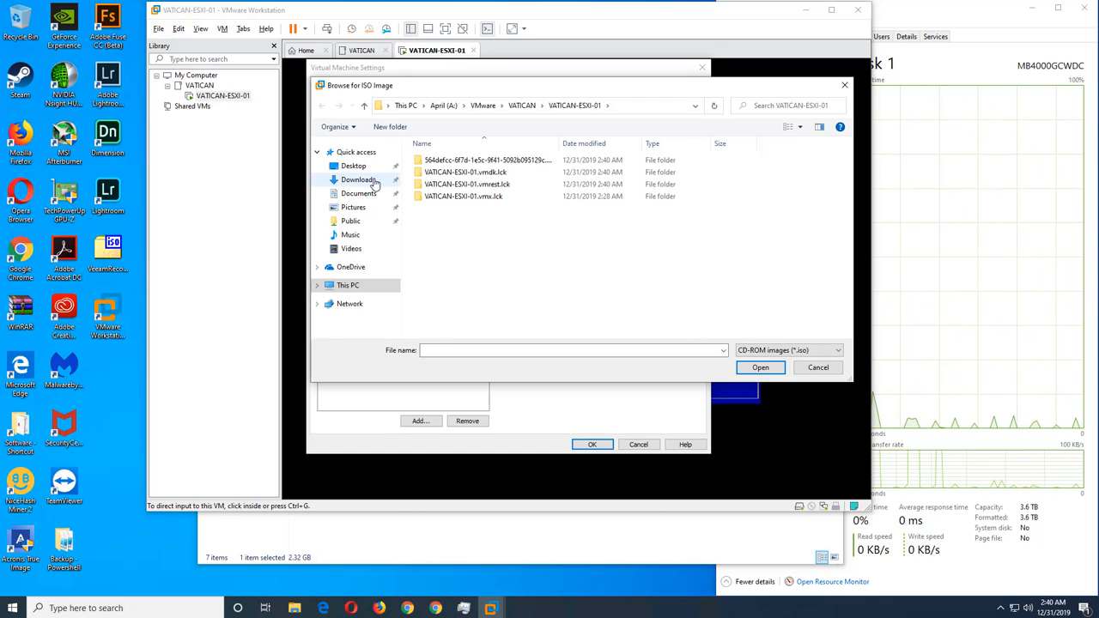
pyautogui.click(376, 180)
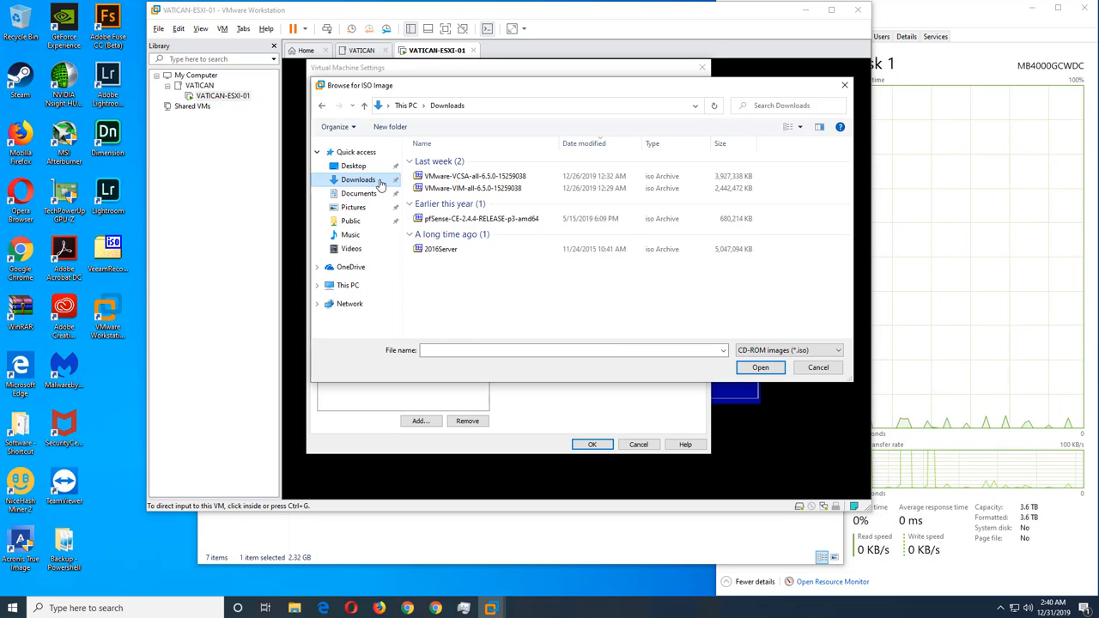
pyautogui.click(442, 188)
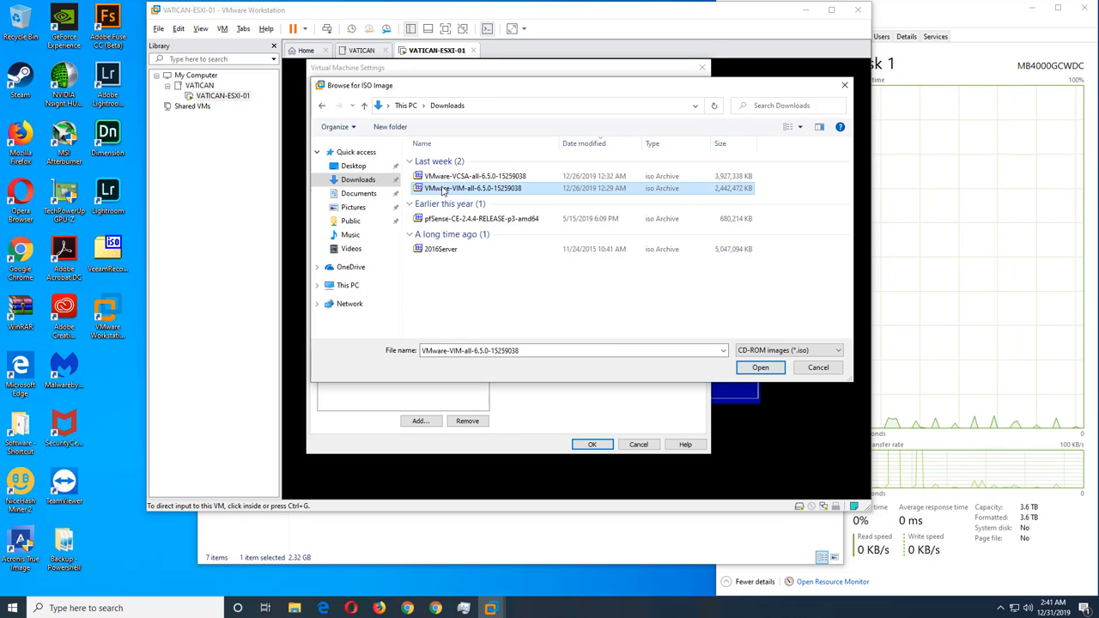
pyautogui.click(445, 249)
pyautogui.click(749, 373)
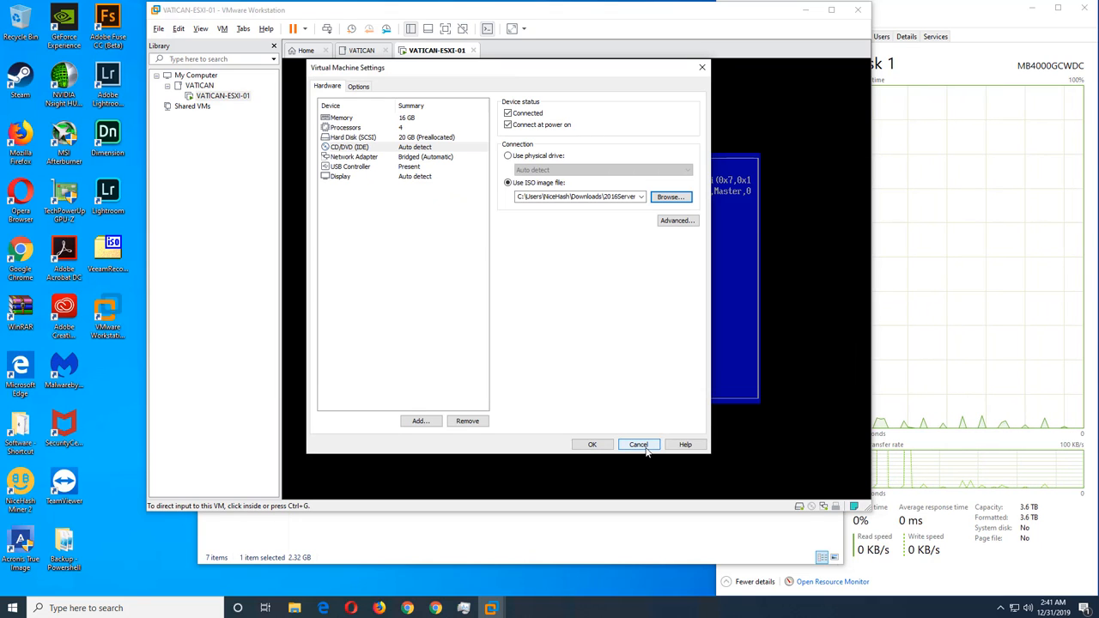
pyautogui.click(591, 444)
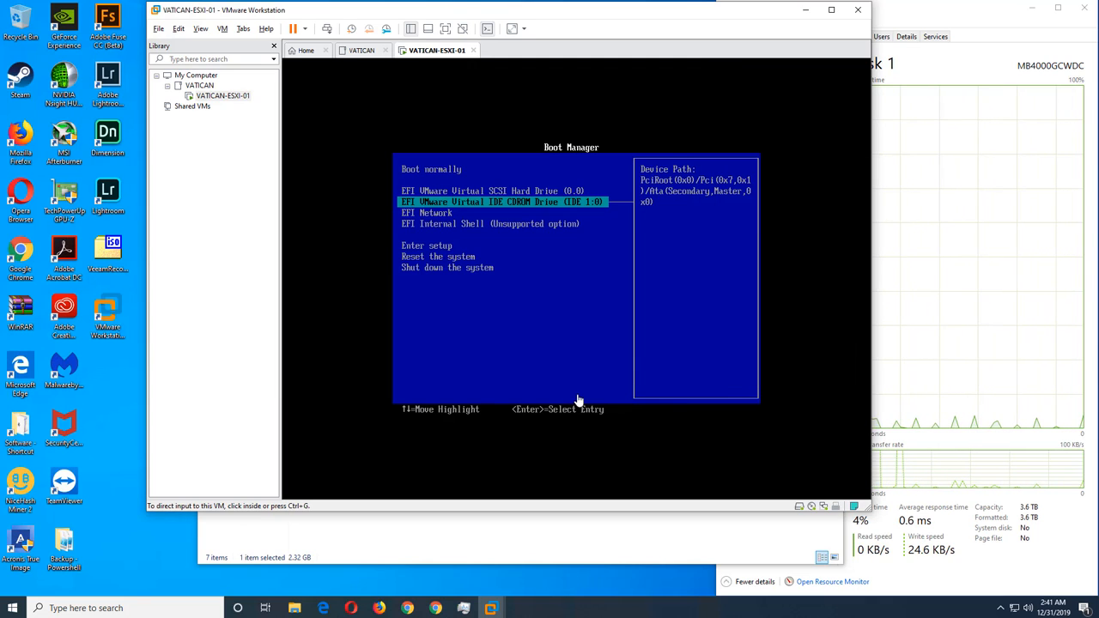
# Boot the virtual machine from the IDE CDROM drive (IDE 1:0) and continue into the disc's installer
pyautogui.click(556, 347)
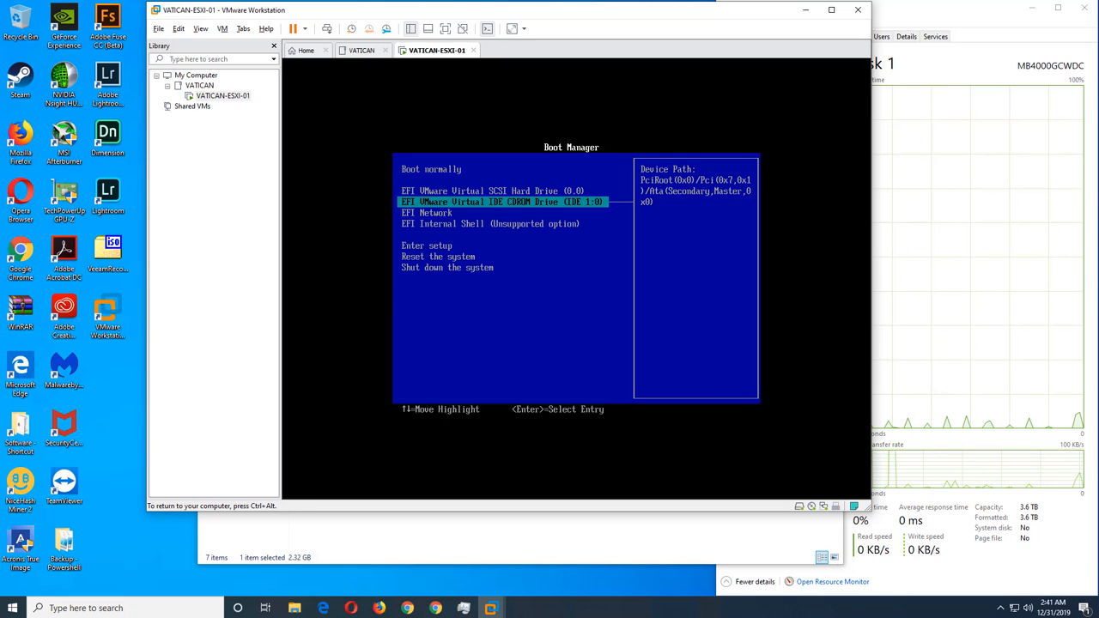
pyautogui.press('Return')
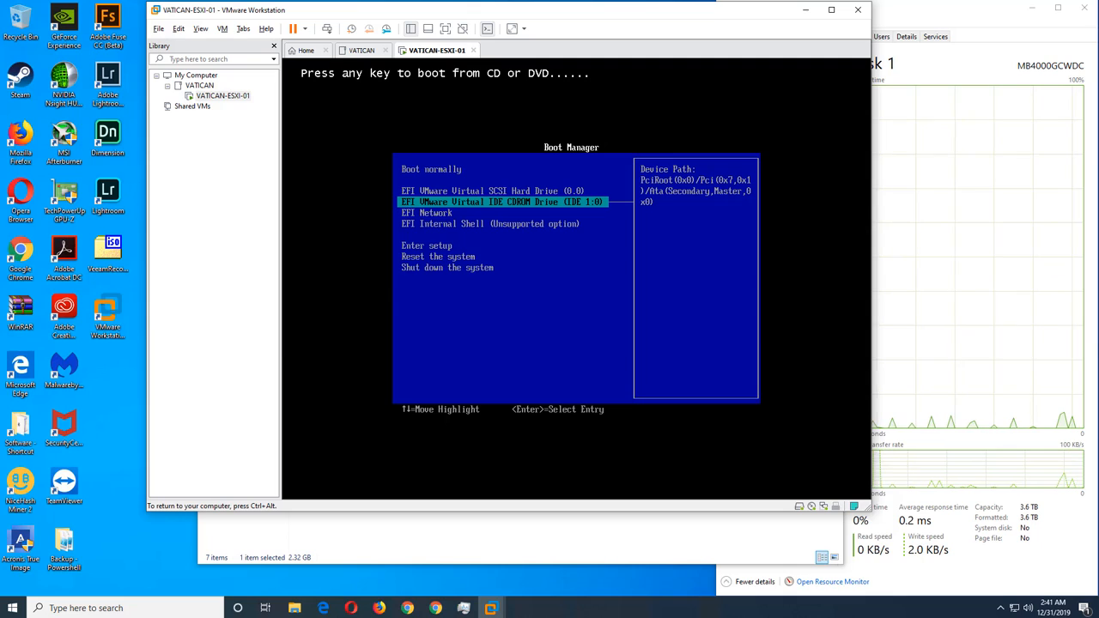
pyautogui.press('Return')
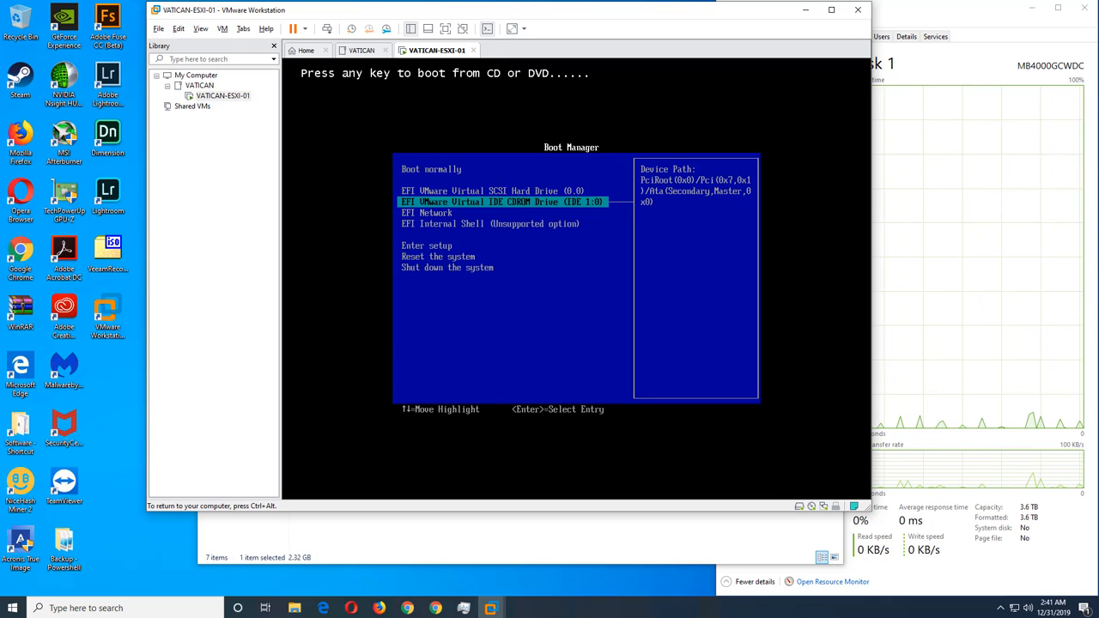
pyautogui.press('Return')
pyautogui.press('Return')
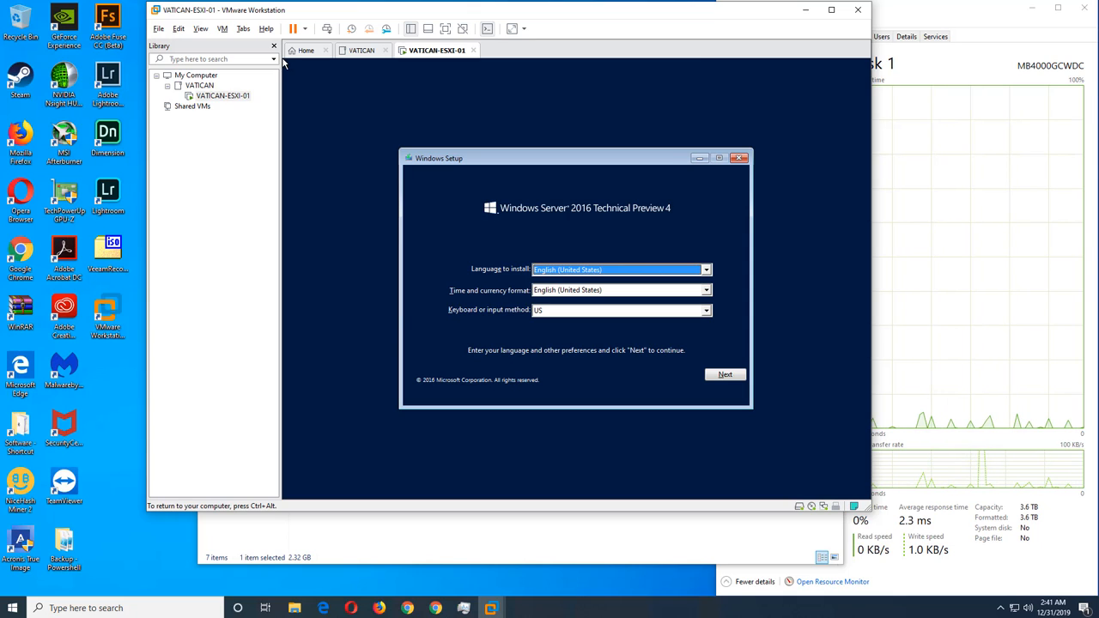
# Point the running machine's CD/DVD (IDE) drive to the VMware-VIM-all-6.5.0-15259038 ISO in the Downloads folder and save the settings
pyautogui.rightClick(438, 52)
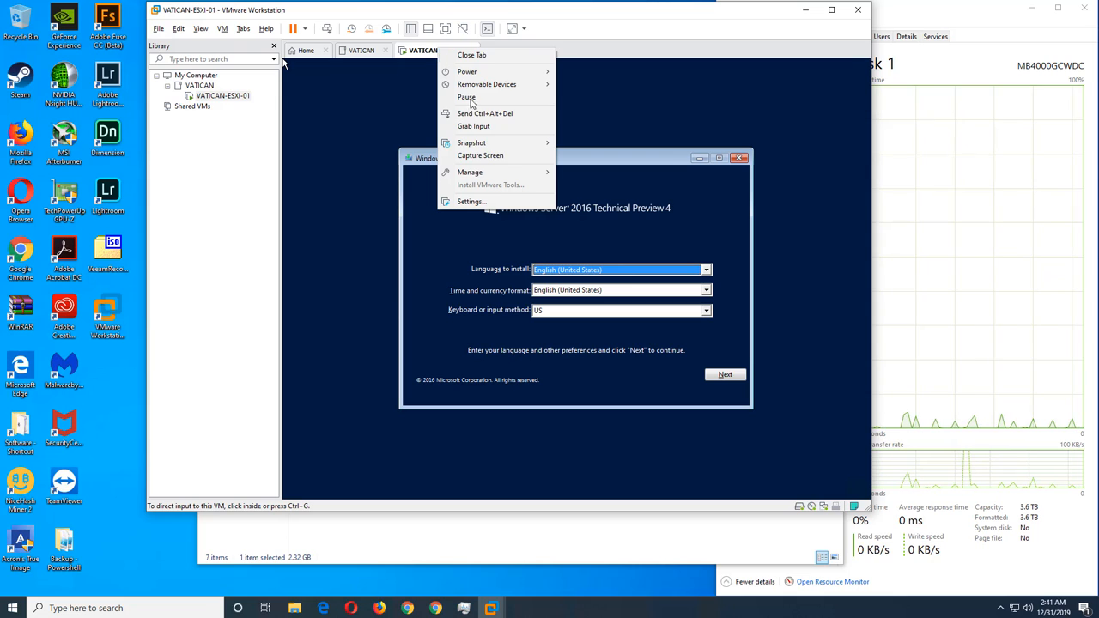
pyautogui.click(493, 202)
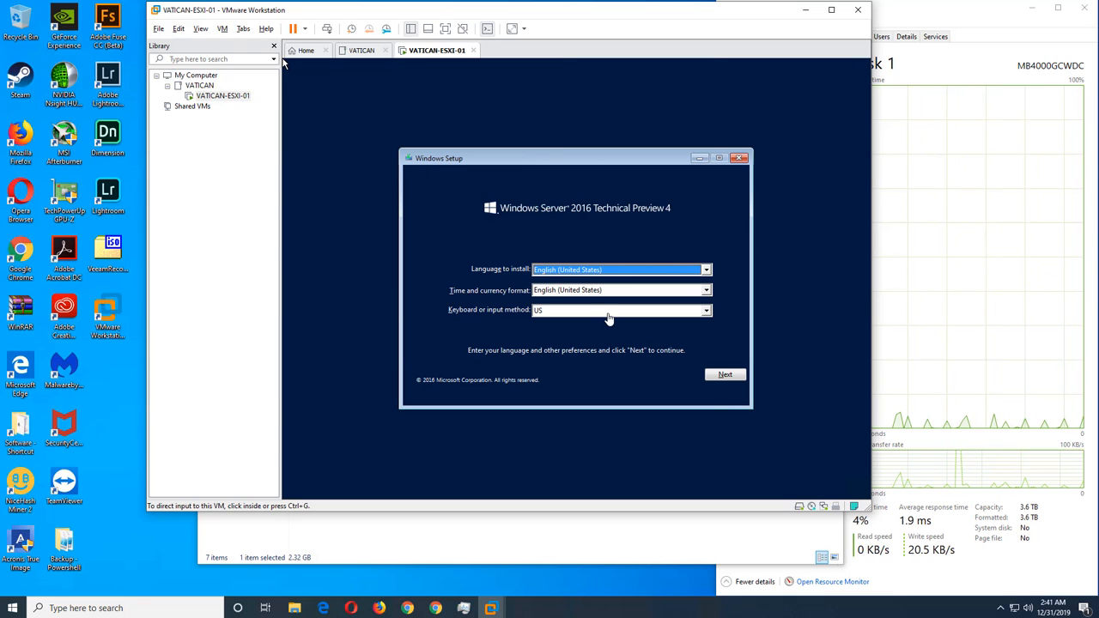
pyautogui.click(452, 149)
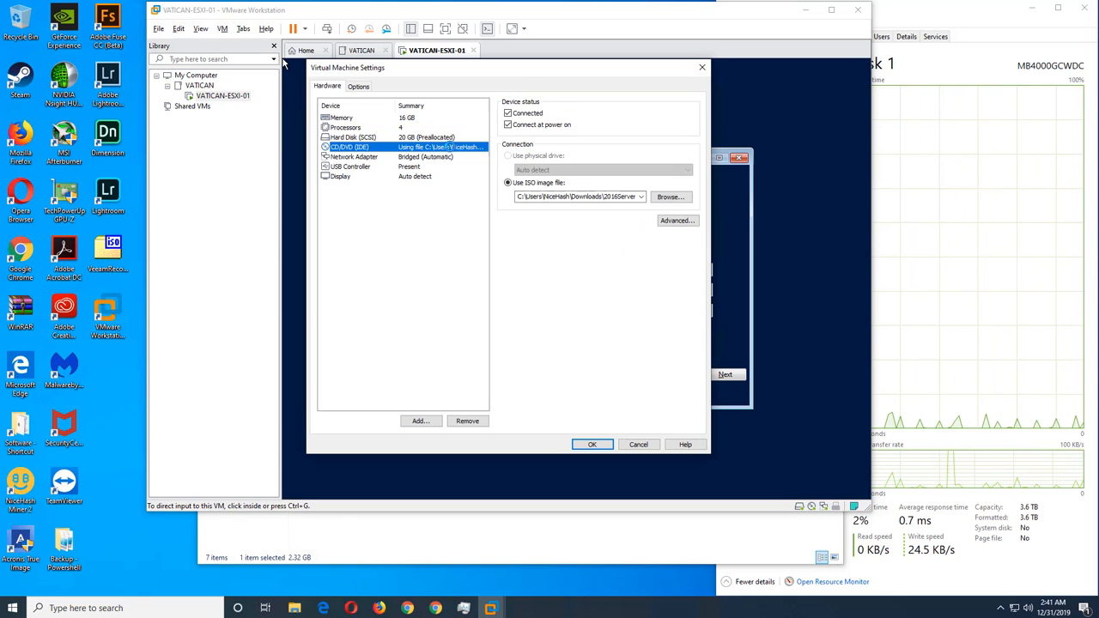
pyautogui.click(655, 198)
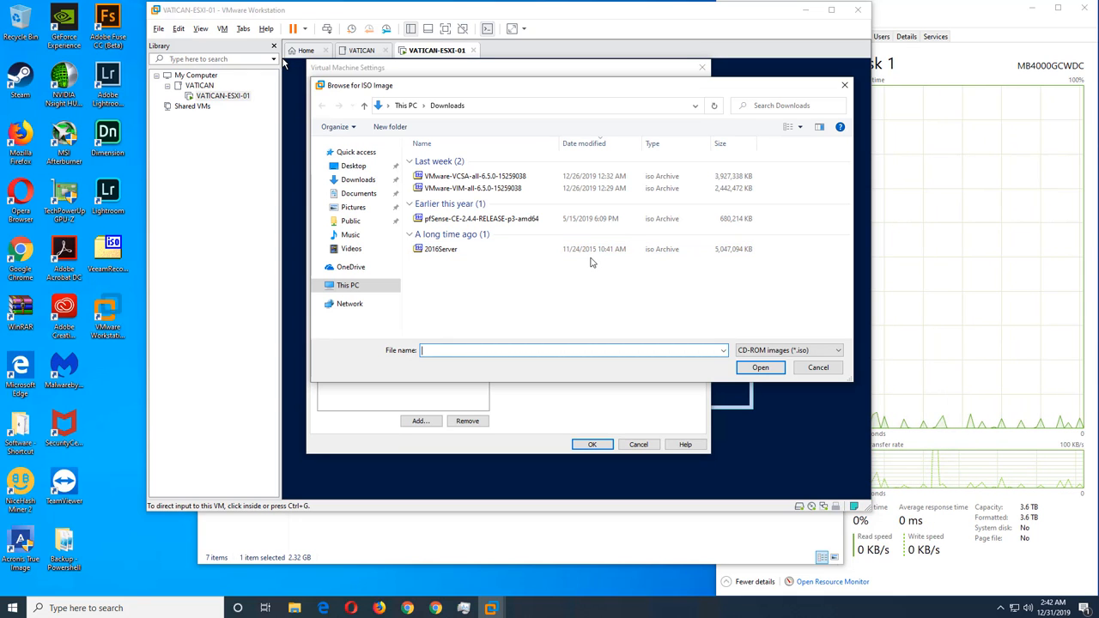
pyautogui.click(513, 188)
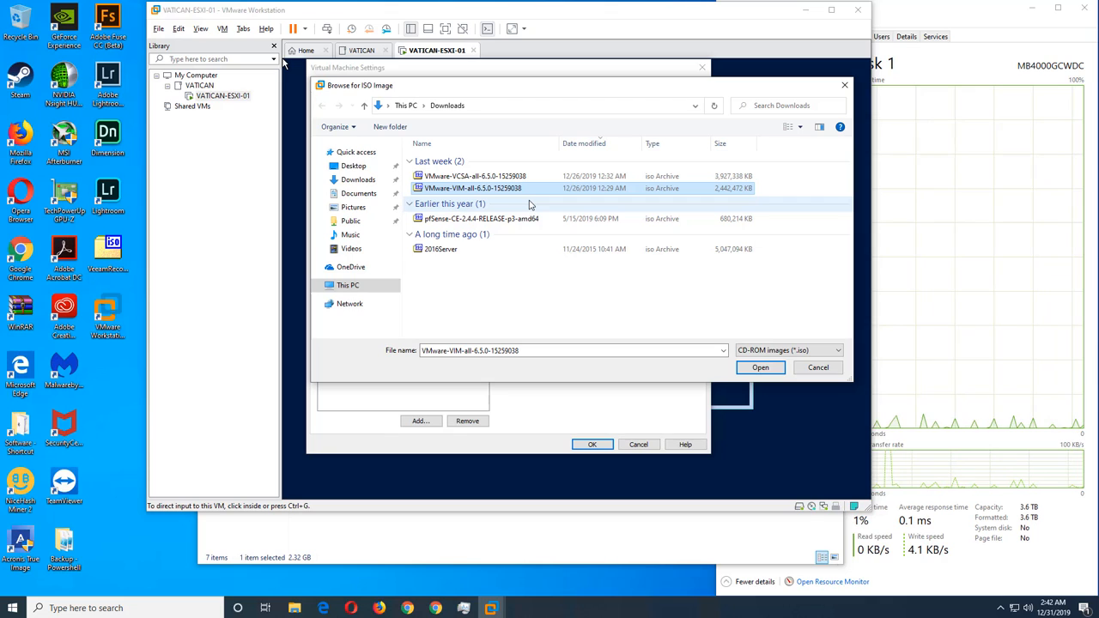
pyautogui.click(759, 367)
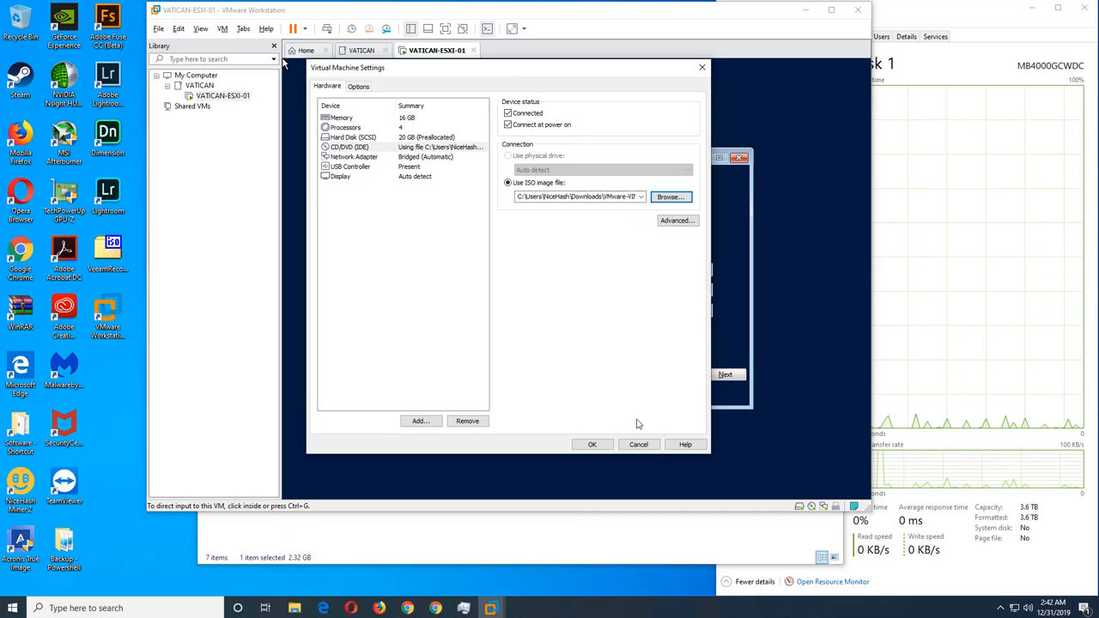
pyautogui.click(606, 445)
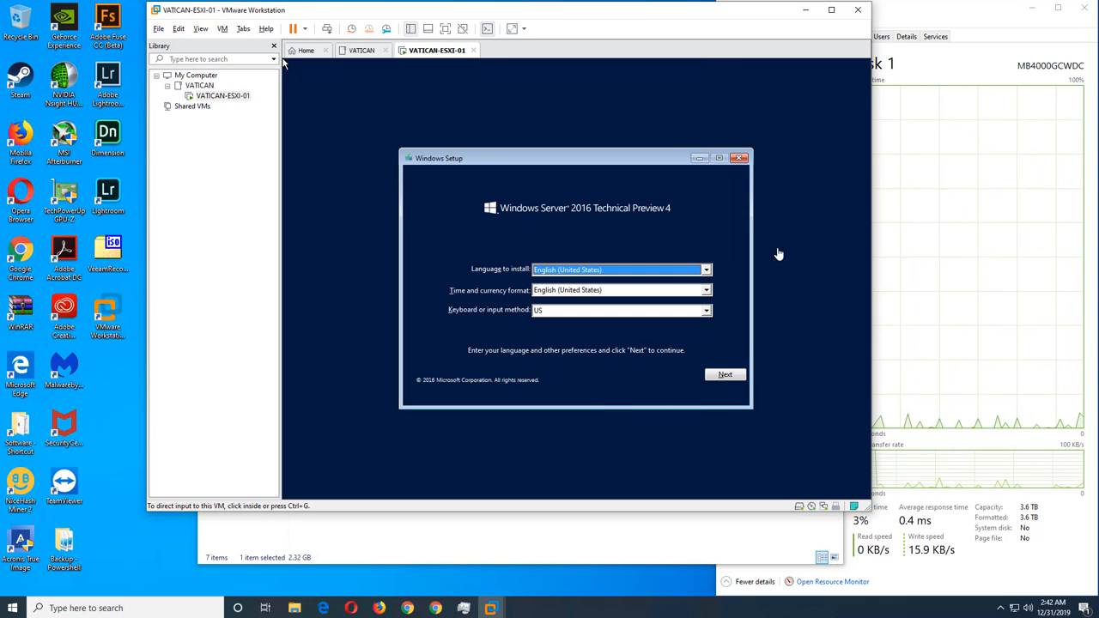
# Release input from the Windows Setup screen and restart the guest of VATICAN-ESXI-01, confirming the restart
pyautogui.click(747, 159)
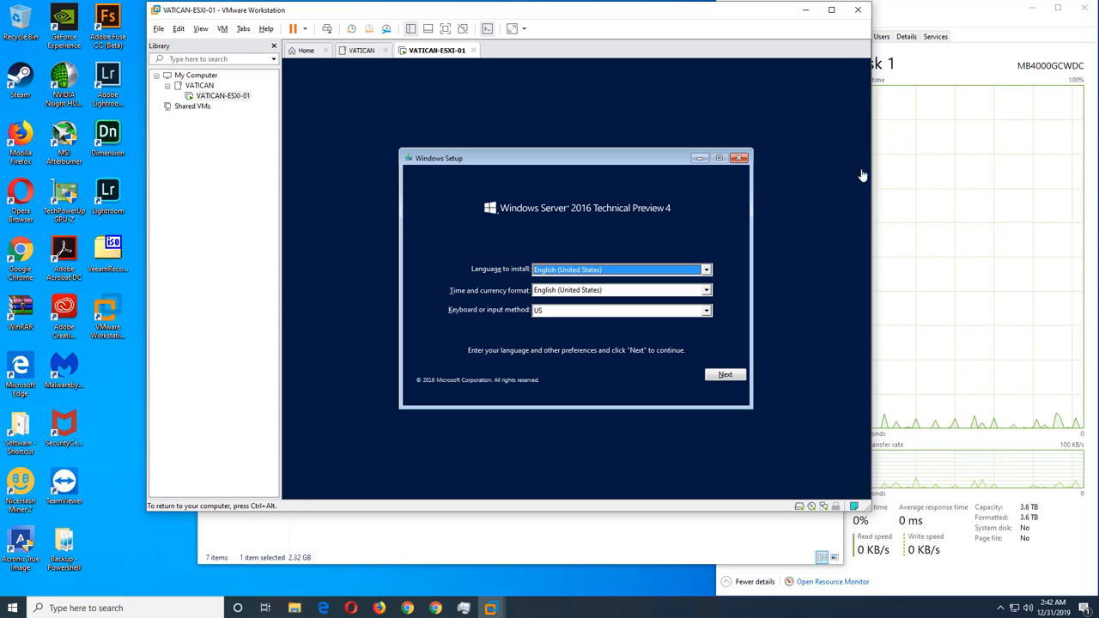
pyautogui.hotkey('ctrl', 'alt')
pyautogui.rightClick(446, 52)
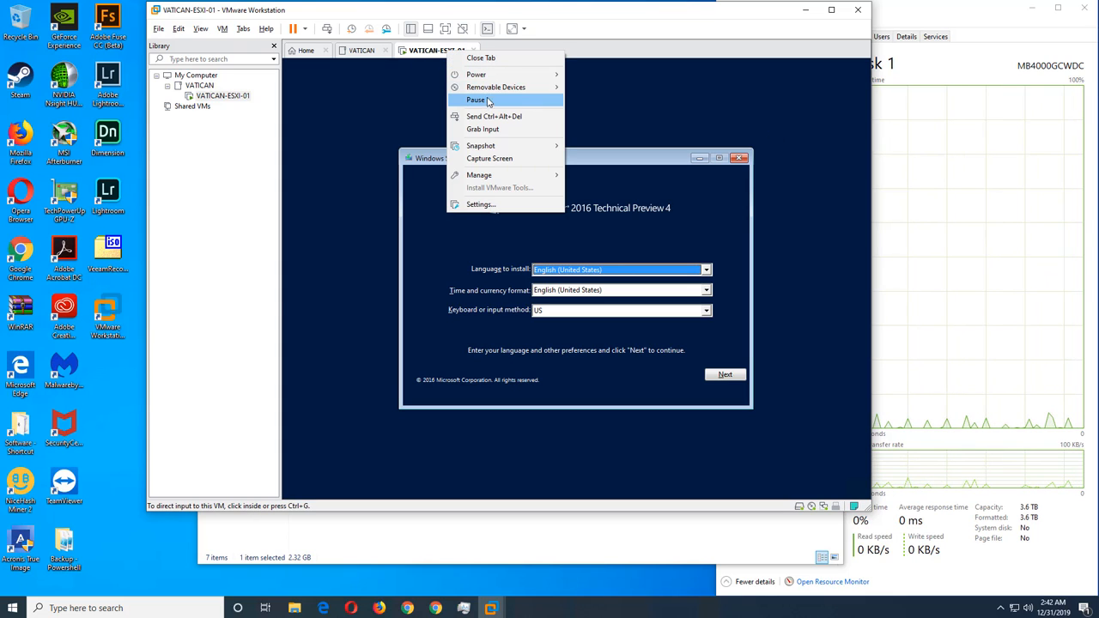
pyautogui.moveTo(513, 80)
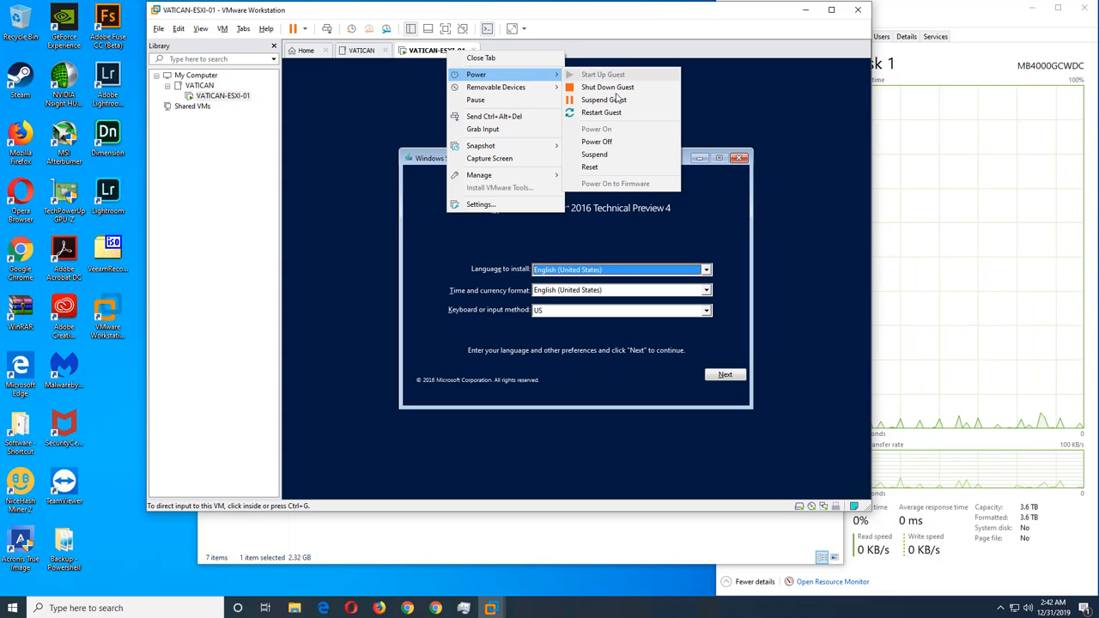
pyautogui.click(601, 112)
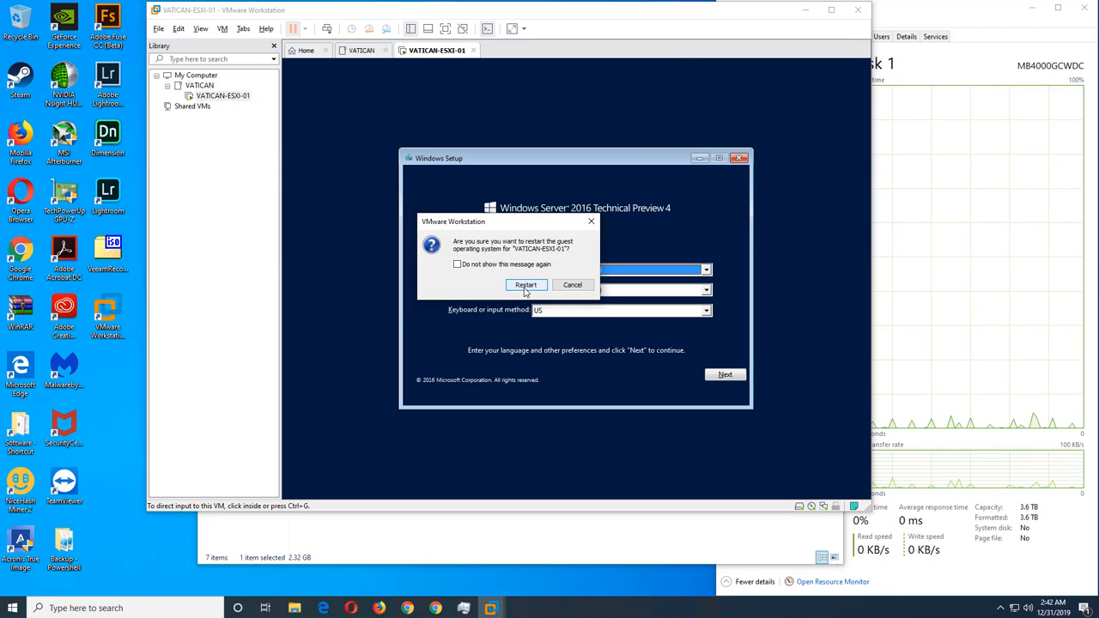
pyautogui.click(525, 285)
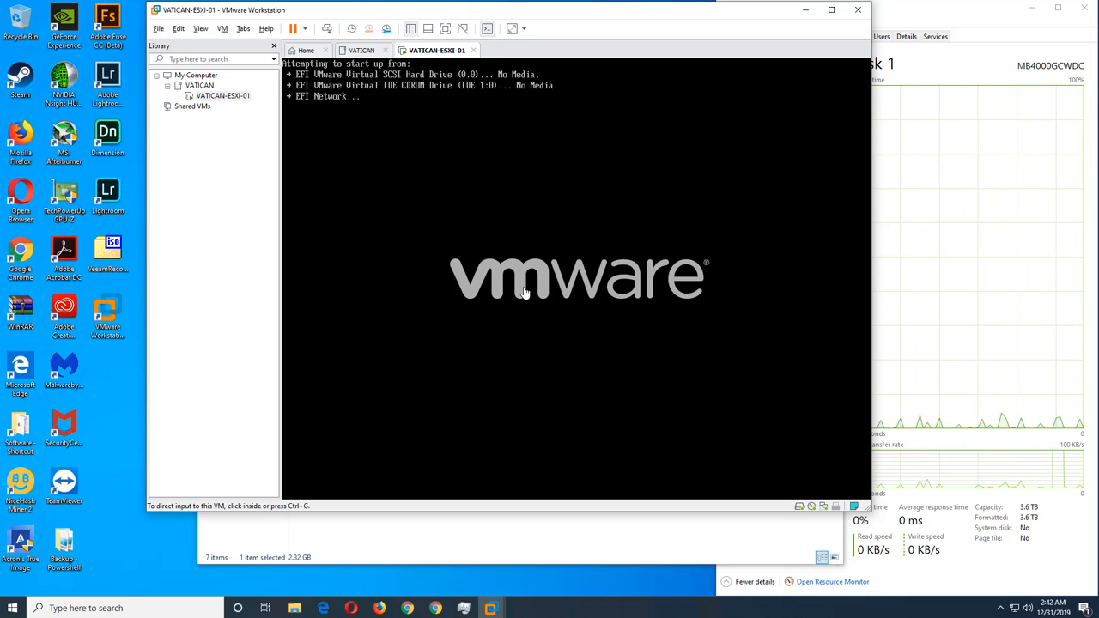
# Direct input into the restarted machine, highlight the IDE CDROM drive (IDE 1:0) in the Boot Manager, and release input
pyautogui.click(525, 293)
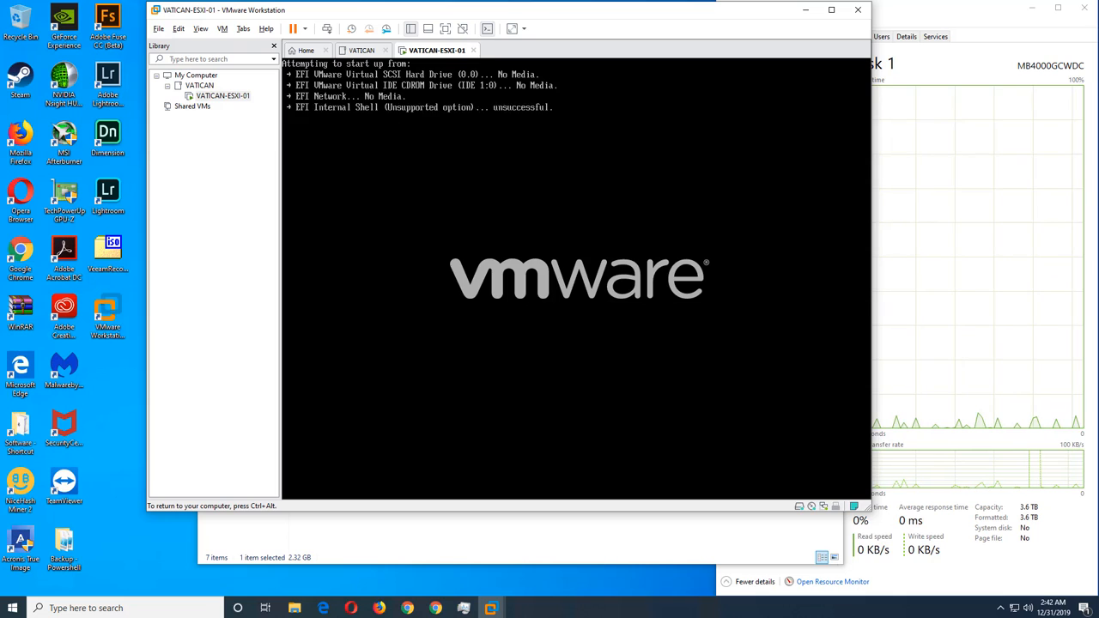
pyautogui.press('Down')
pyautogui.press('Down')
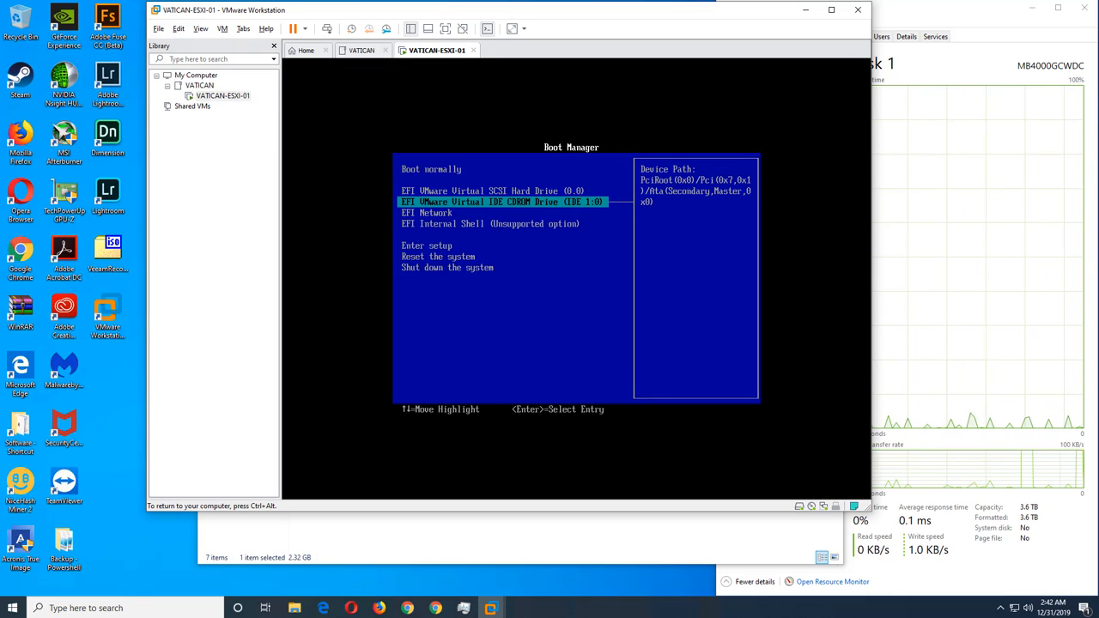
pyautogui.hotkey('ctrl', 'alt')
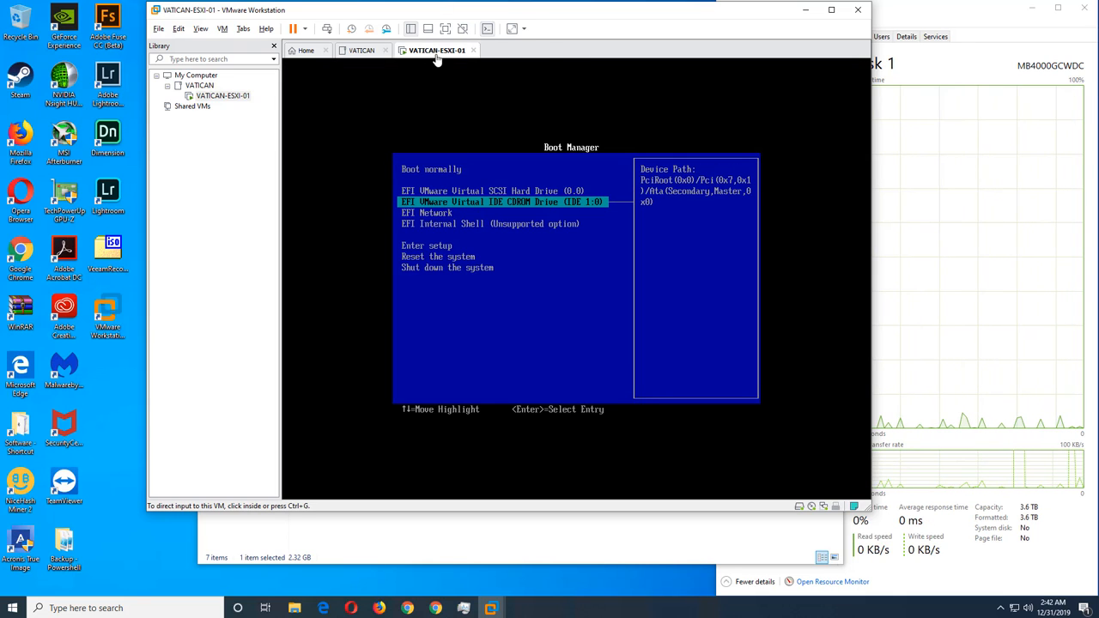
# Switch the CD/DVD (IDE) drive's image to the VMware-VCSA-all-6.5.0-15259038 ISO from the Downloads folder and save the settings
pyautogui.rightClick(436, 54)
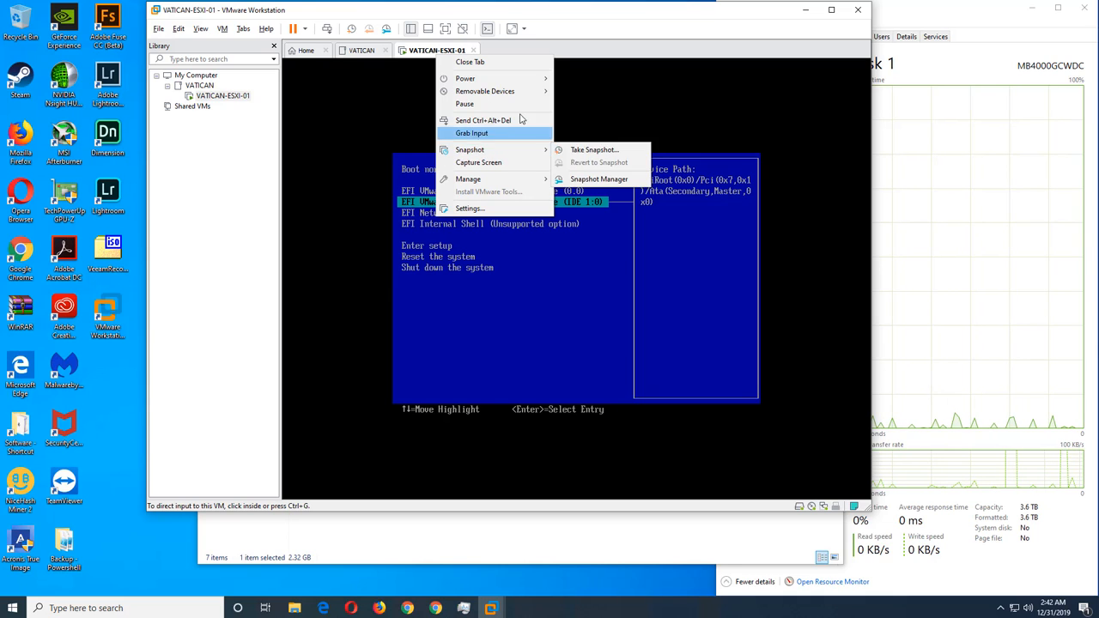
pyautogui.moveTo(522, 91)
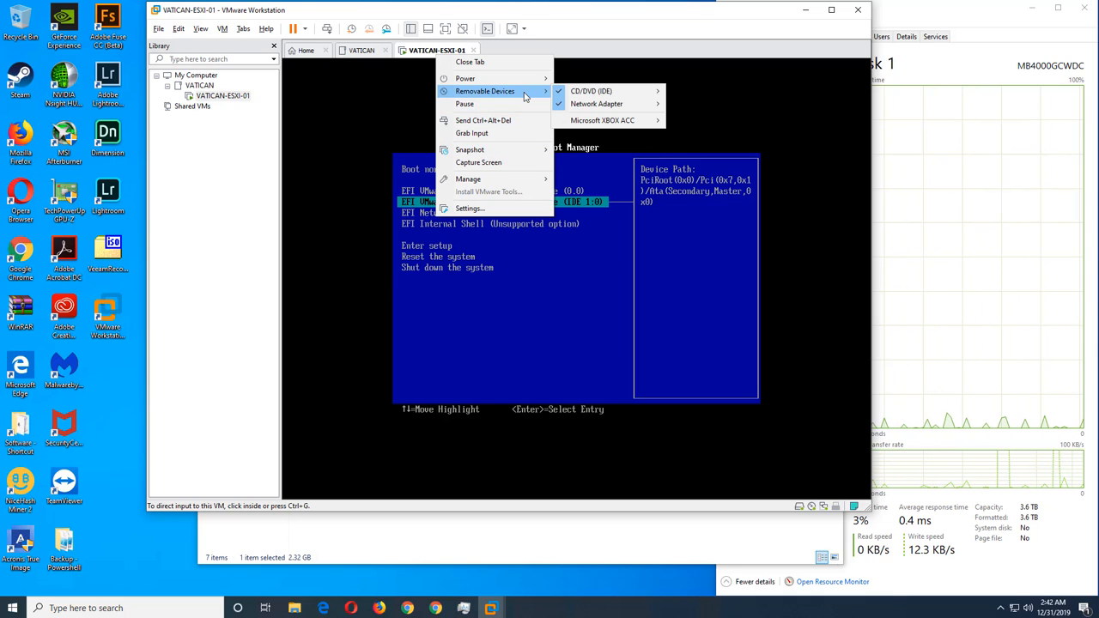
pyautogui.moveTo(598, 98)
pyautogui.click(705, 104)
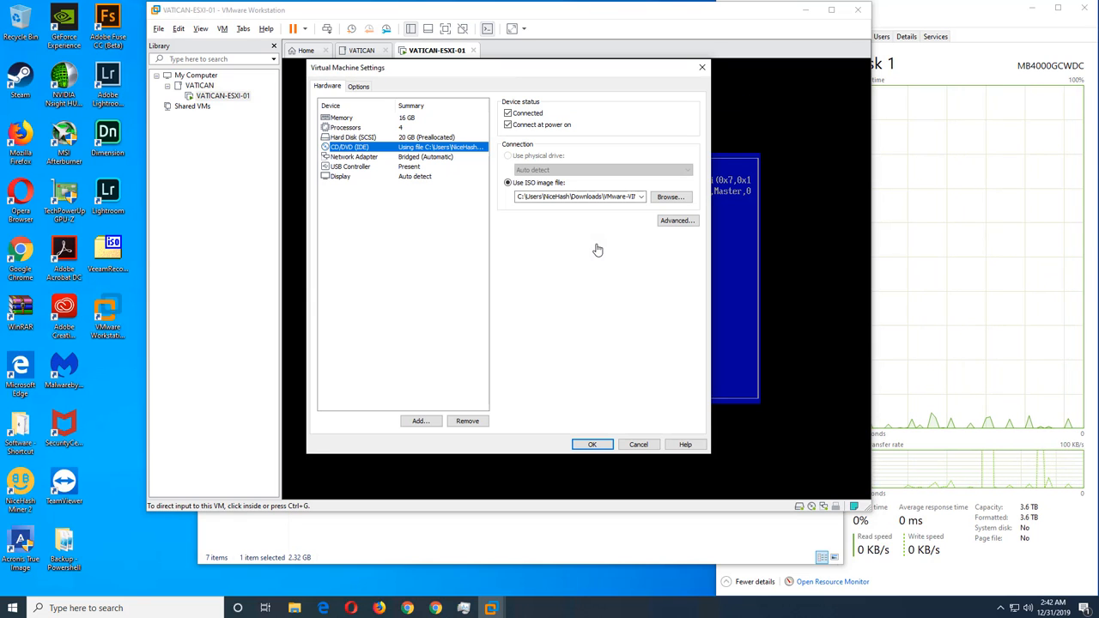
pyautogui.click(670, 197)
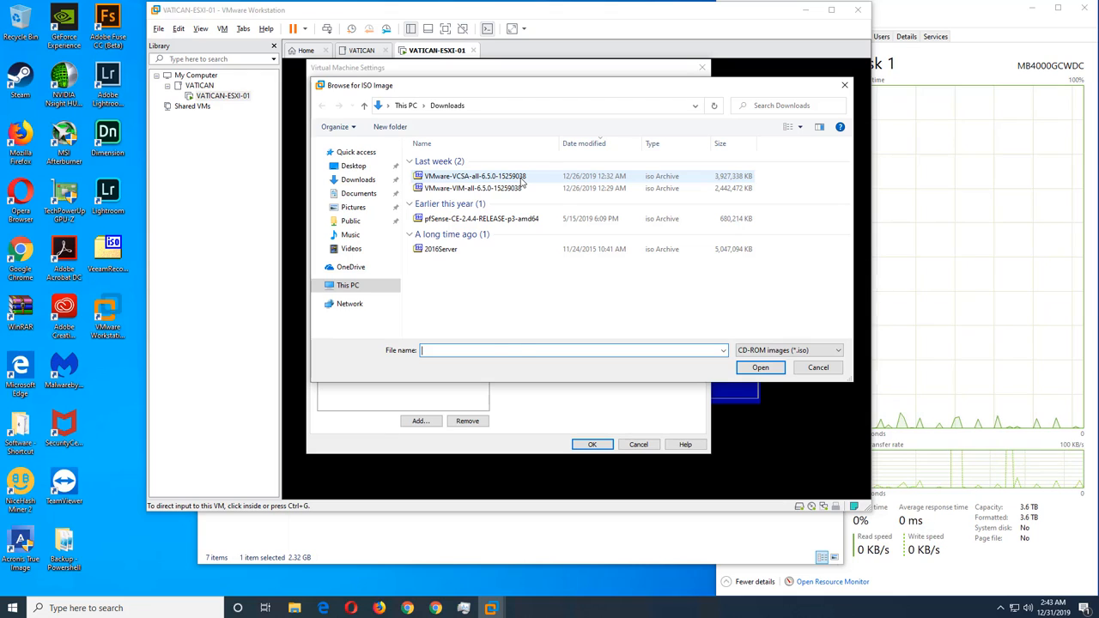
pyautogui.click(475, 176)
pyautogui.click(760, 368)
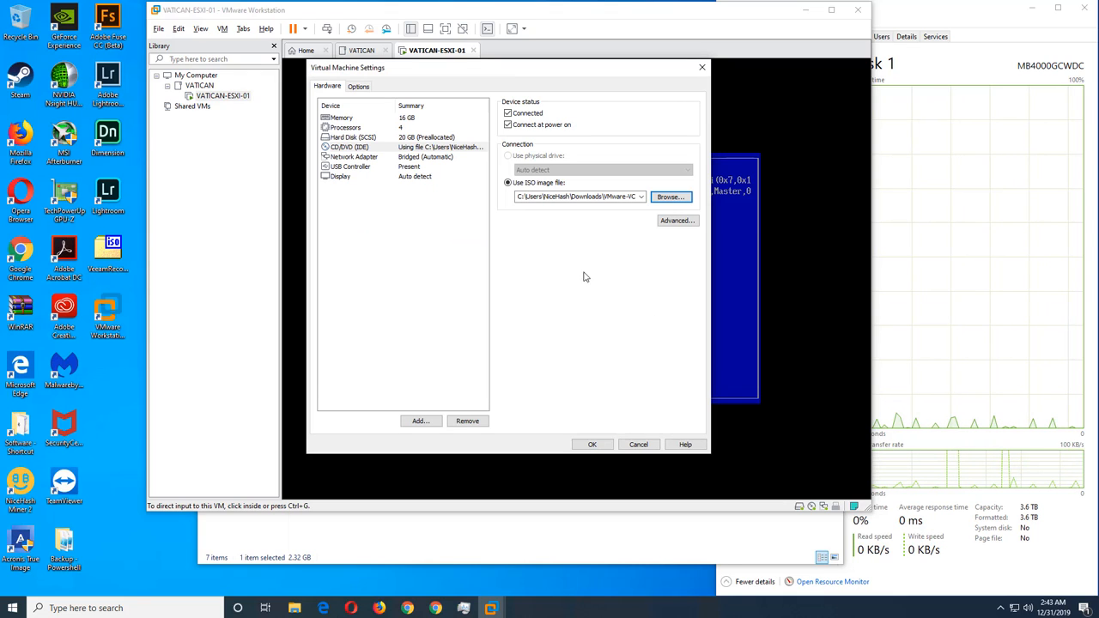
pyautogui.click(592, 444)
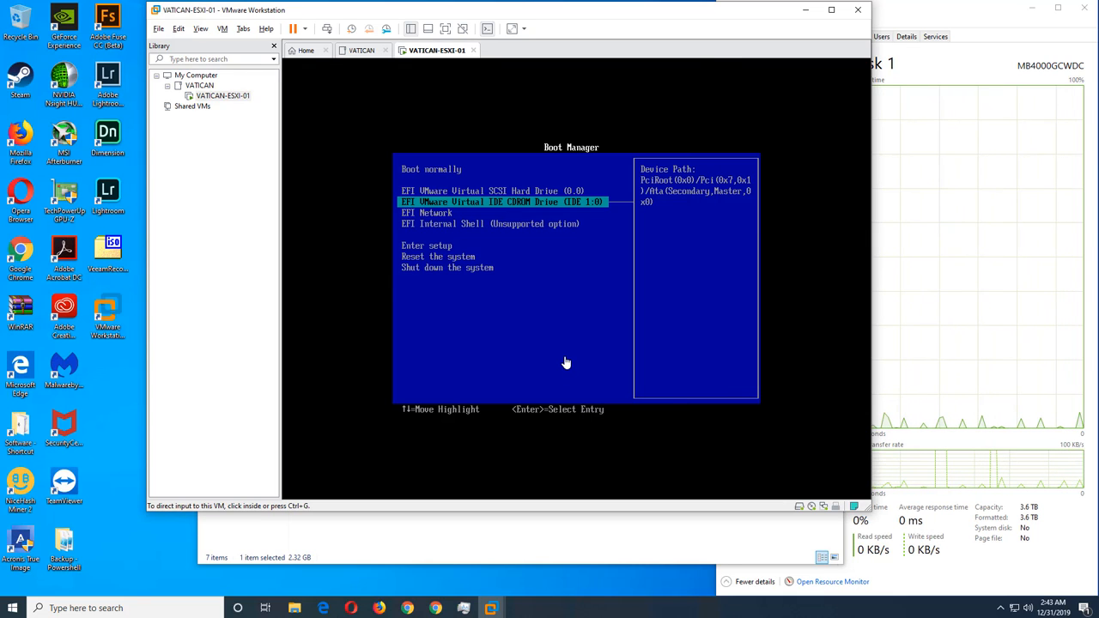
# Release input from the Boot Manager and power off the VATICAN-ESXI-01 virtual machine, confirming the power-off
pyautogui.click(559, 356)
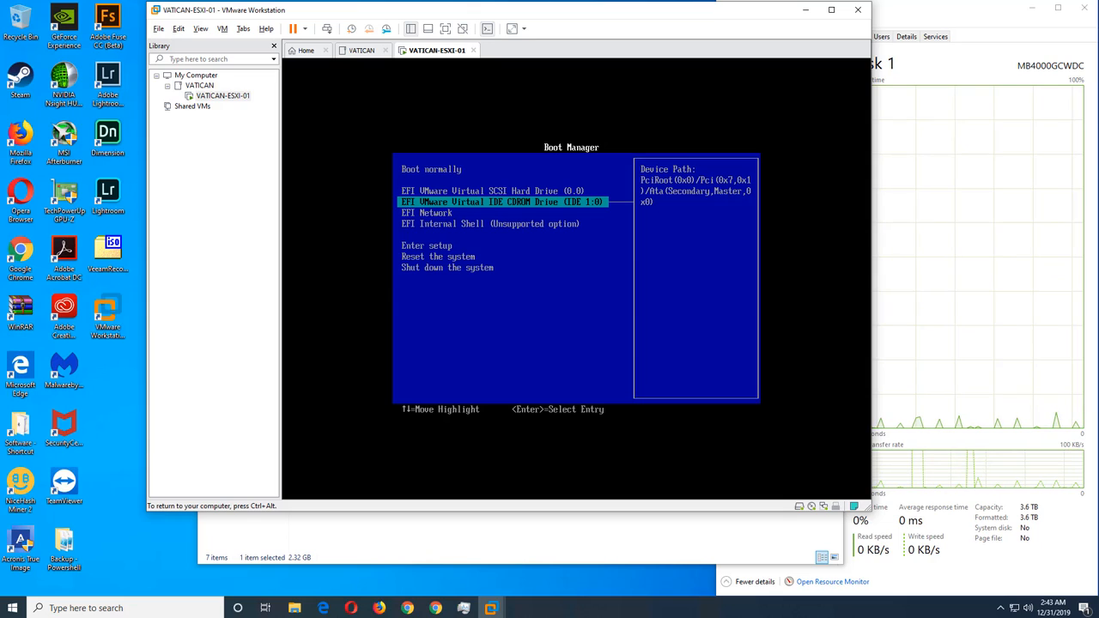
pyautogui.hotkey('ctrl', 'alt')
pyautogui.rightClick(426, 54)
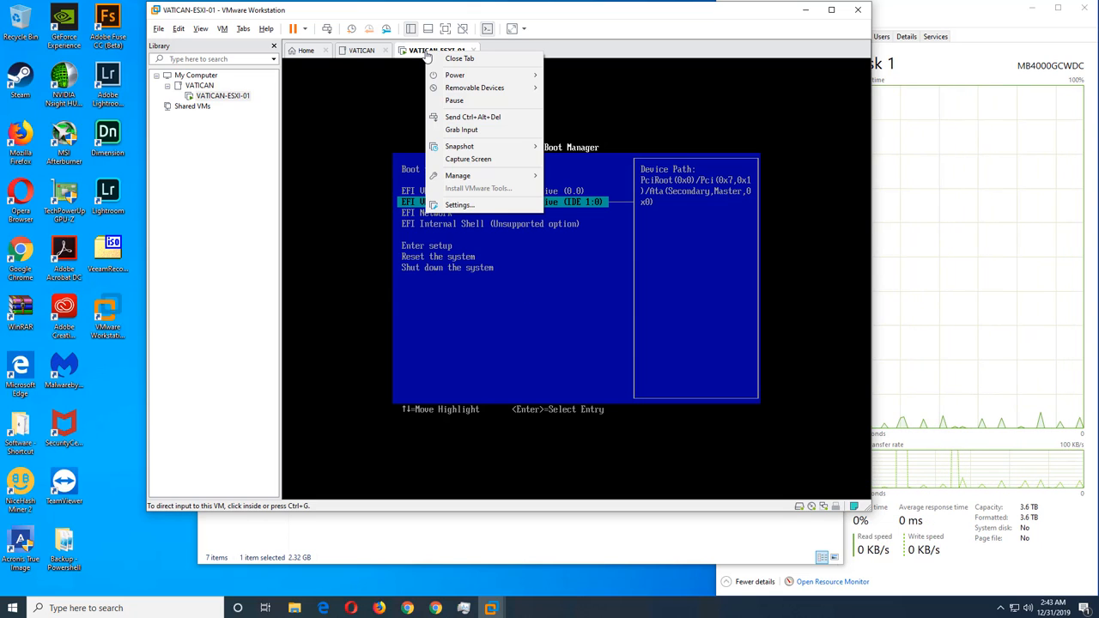
pyautogui.moveTo(462, 75)
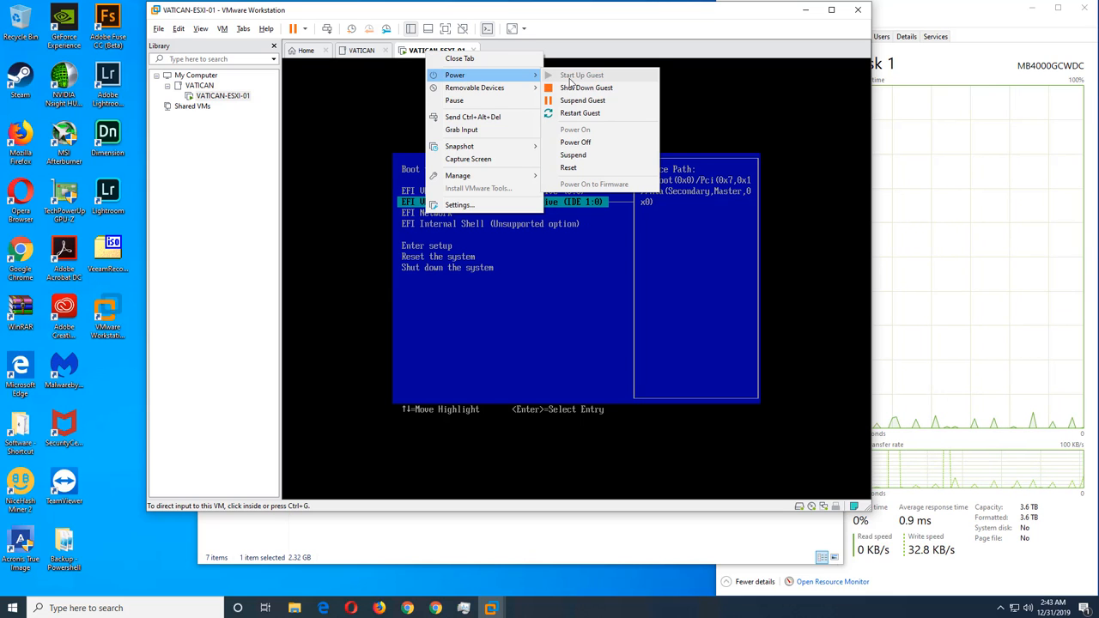
pyautogui.click(577, 145)
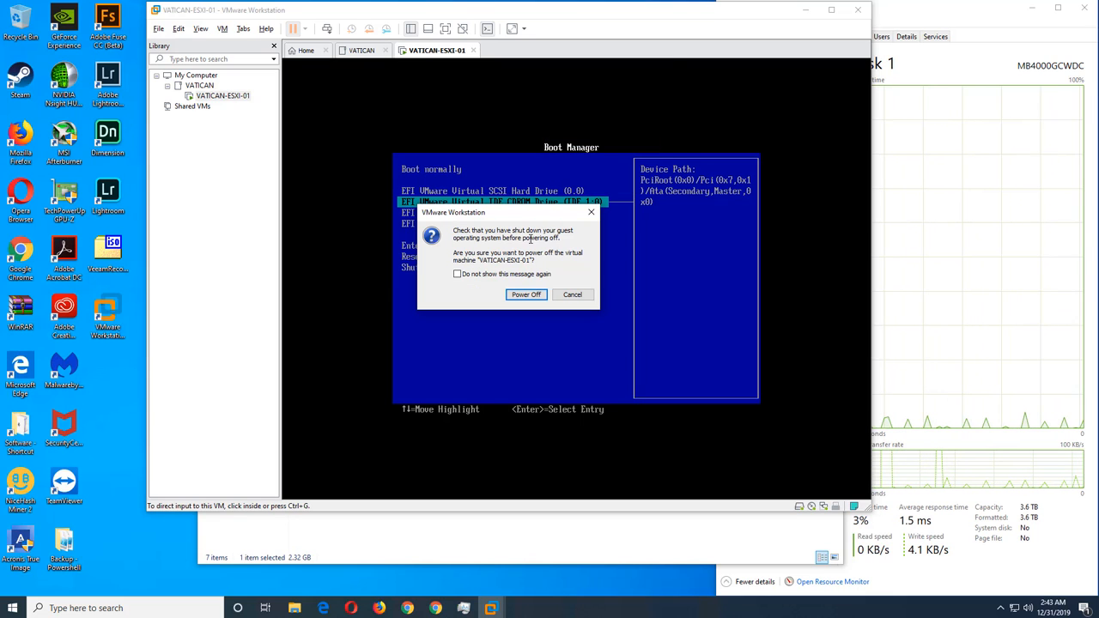
pyautogui.click(525, 293)
# In the general options of VATICAN-ESXI-01, set the guest operating system to Linux, version Other Linux 5.x or later kernel 64-bit
pyautogui.rightClick(237, 99)
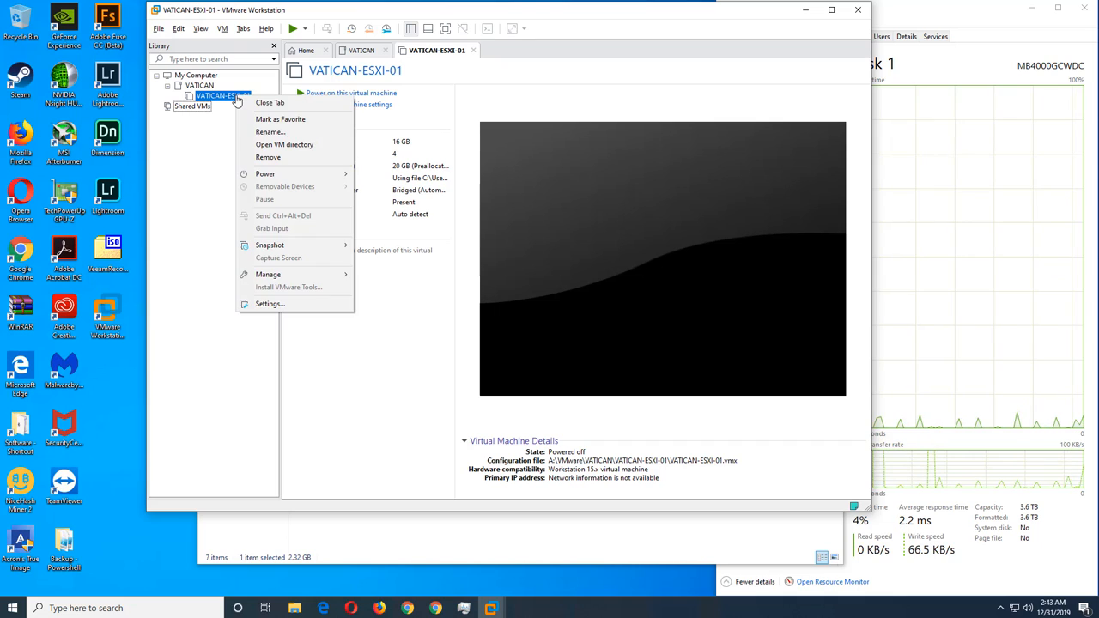
pyautogui.click(368, 105)
pyautogui.click(372, 110)
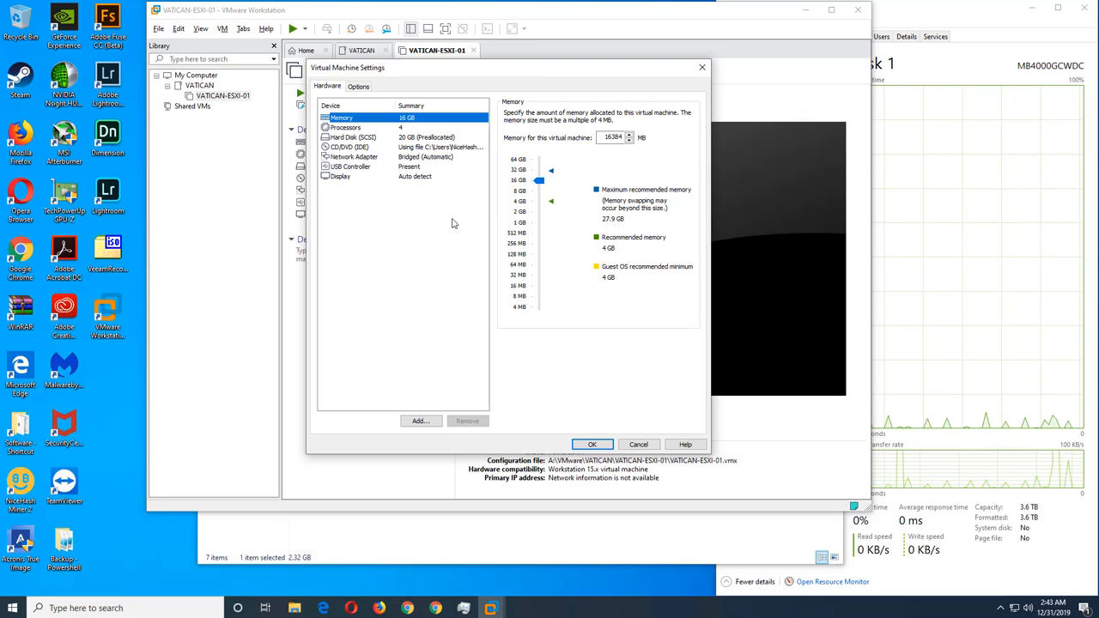
pyautogui.click(359, 87)
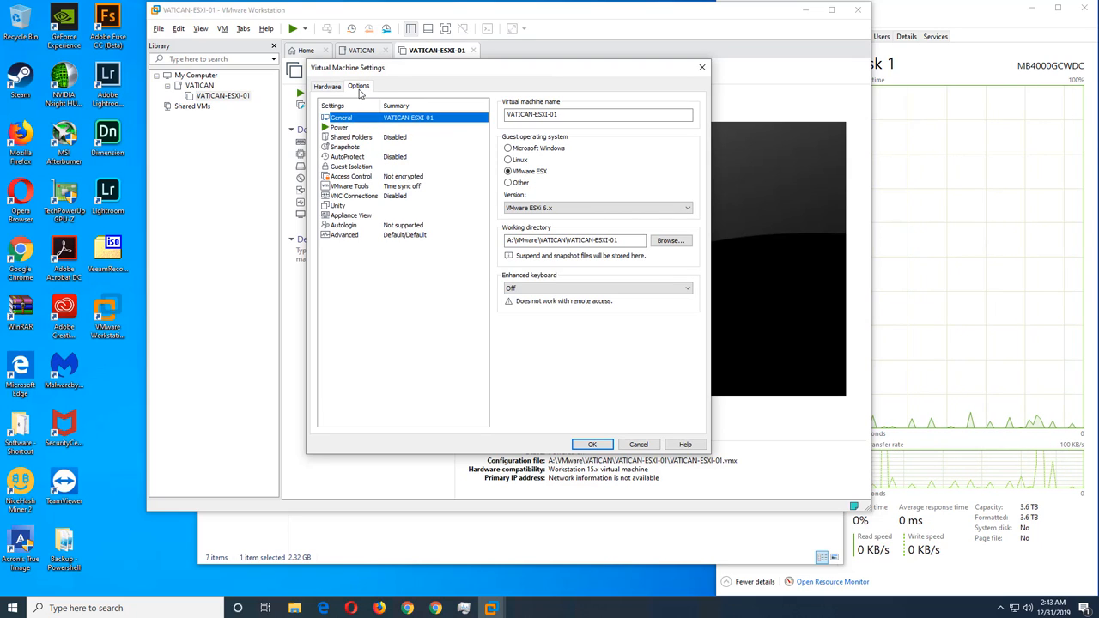
pyautogui.click(543, 208)
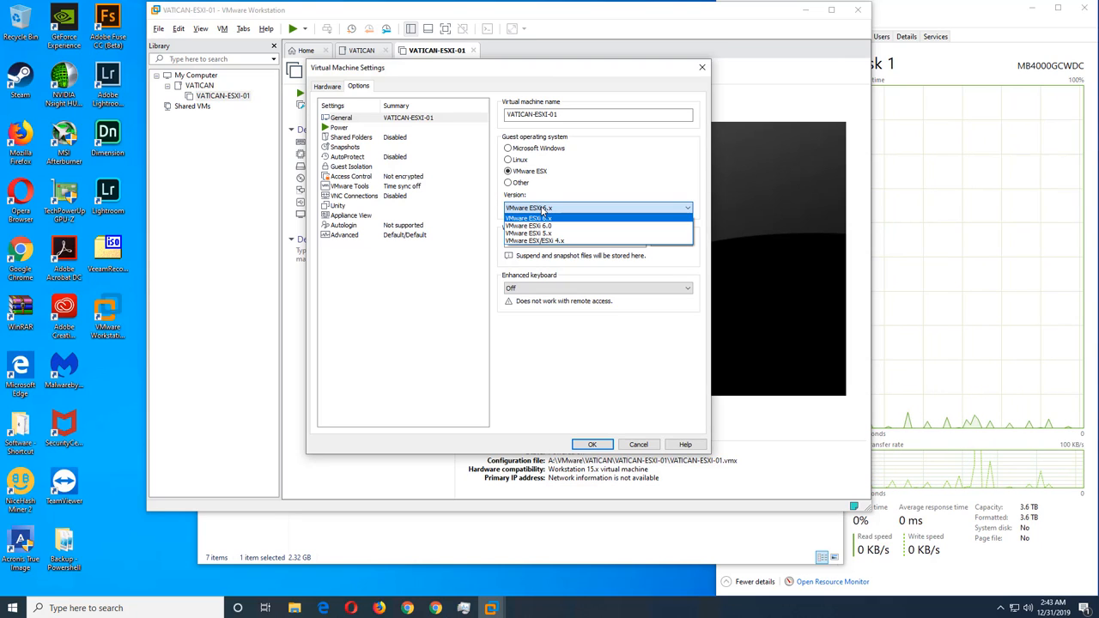
pyautogui.click(516, 163)
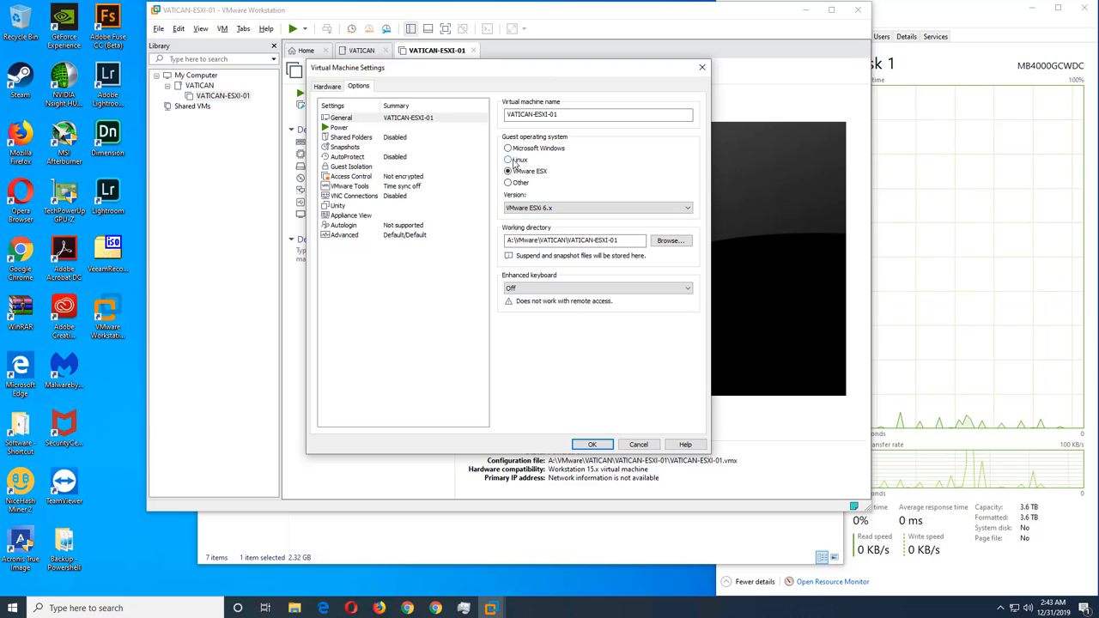
pyautogui.click(532, 213)
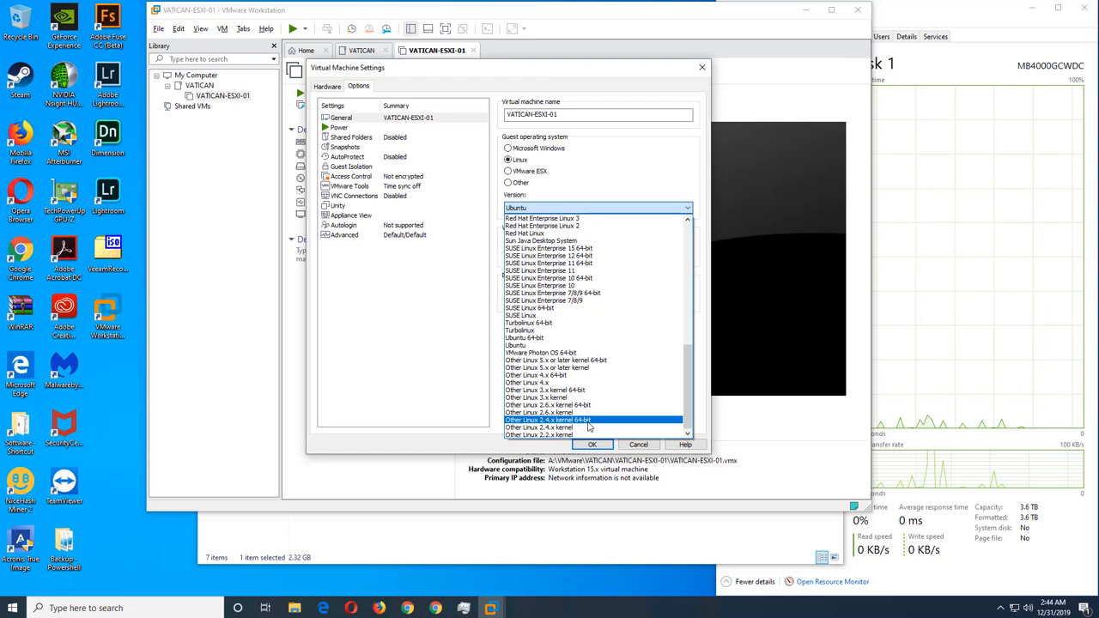
pyautogui.scroll(4, 589, 427)
pyautogui.scroll(10, 589, 427)
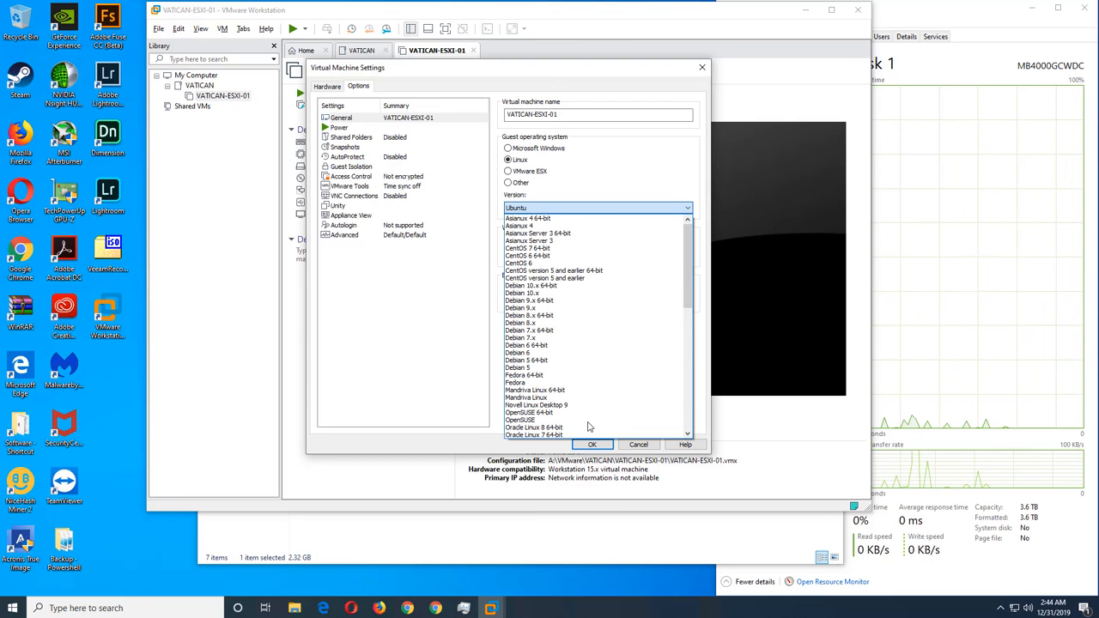
pyautogui.scroll(-14, 588, 427)
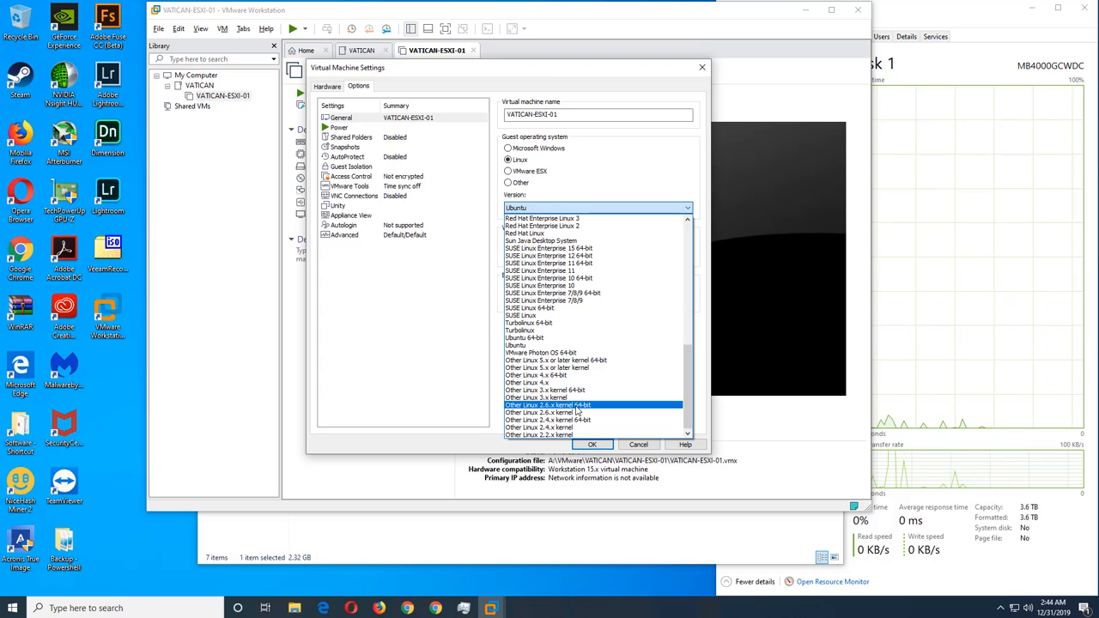
pyautogui.click(583, 360)
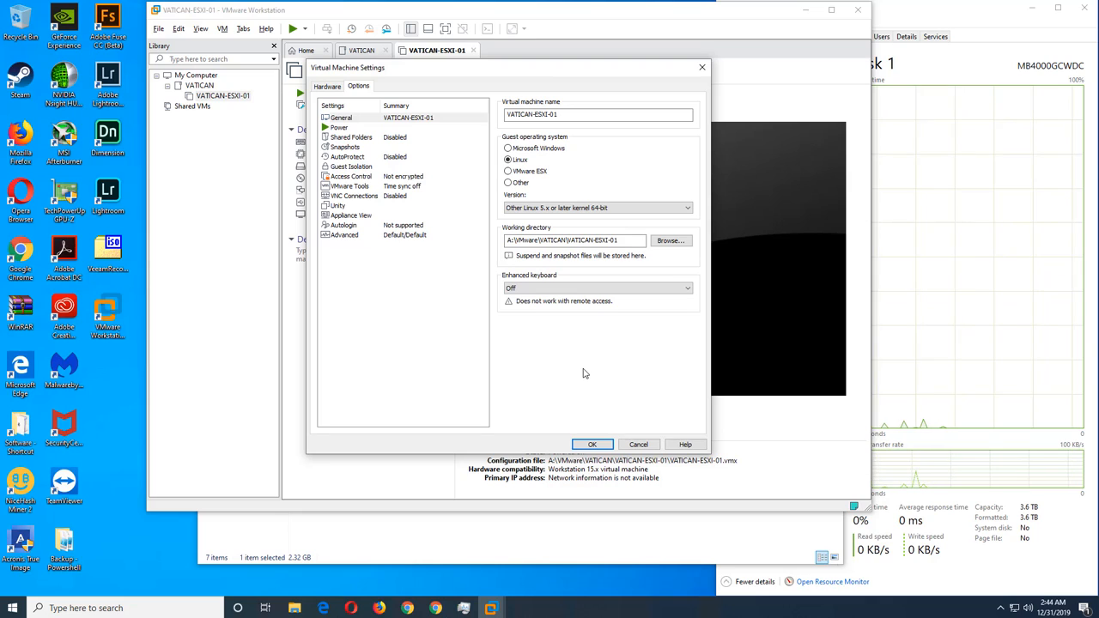
# Keep the enhanced keyboard set to Off, save the virtual machine settings, and power on VATICAN-ESXI-01
pyautogui.click(569, 289)
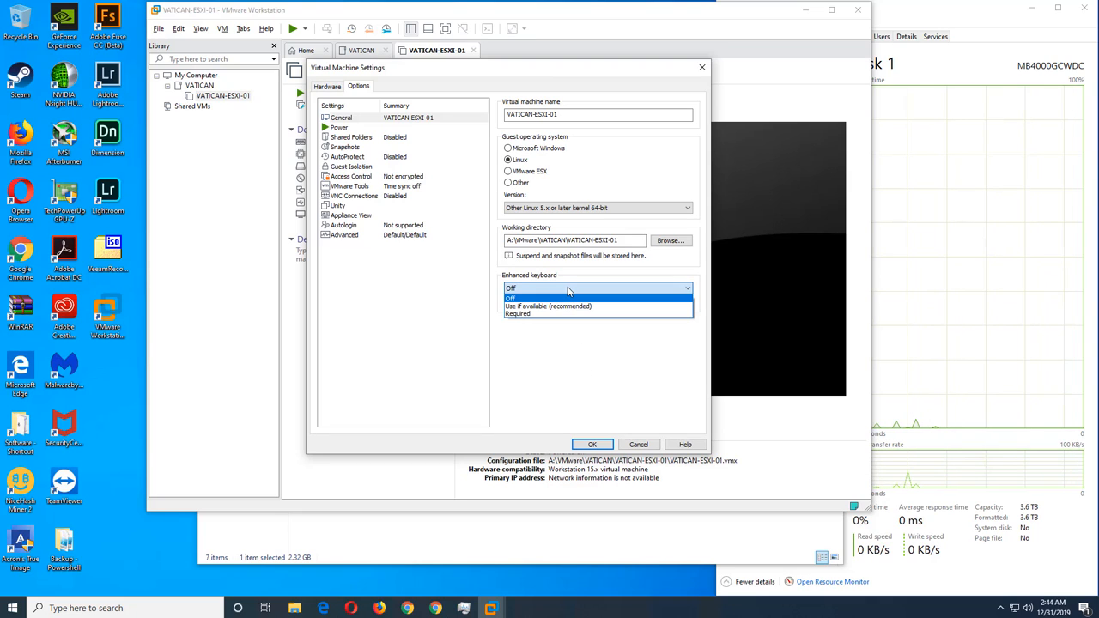
pyautogui.click(568, 291)
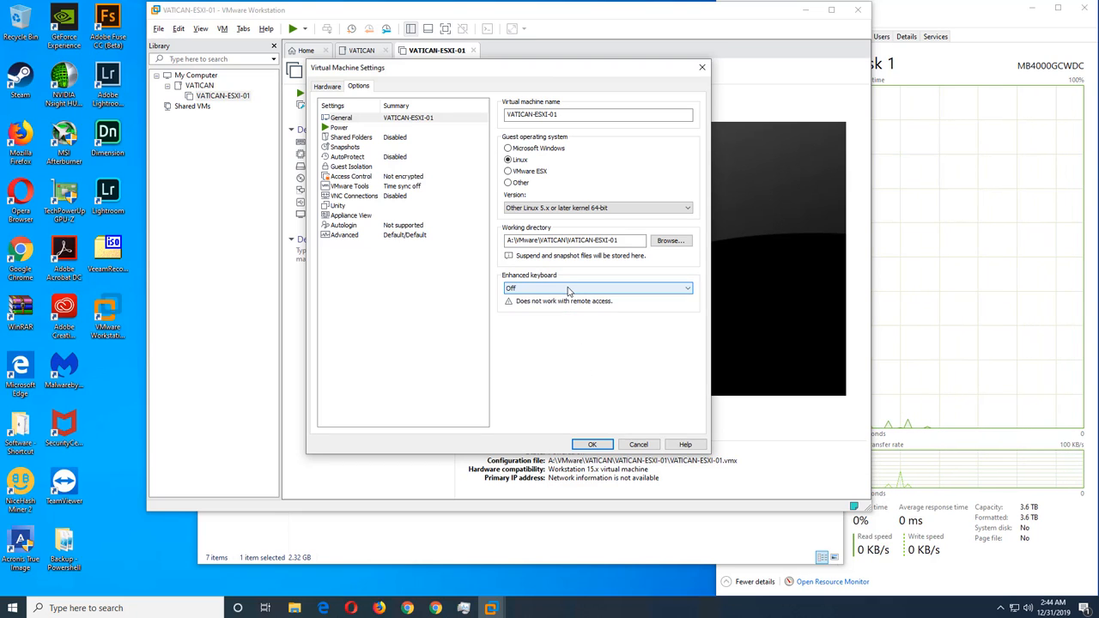
pyautogui.click(593, 445)
pyautogui.click(388, 94)
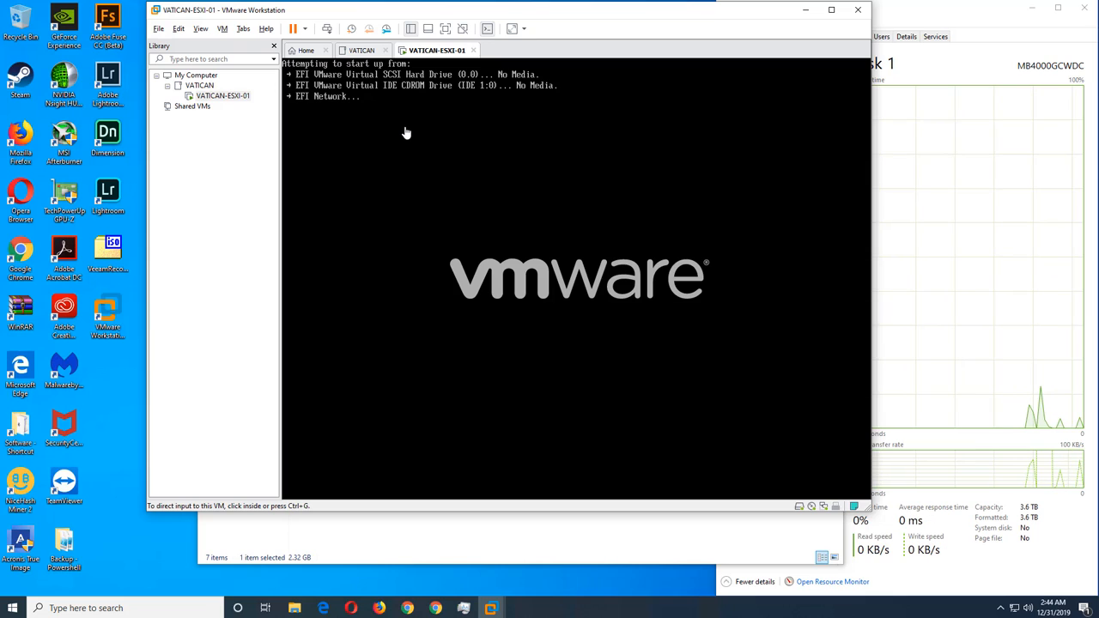
# Switch the running machine's CD/DVD (IDE) drive to the pfSense-CE-2.4.4-RELEASE-p3-amd64 ISO from the Downloads folder and save the settings
pyautogui.rightClick(448, 51)
pyautogui.moveTo(491, 74)
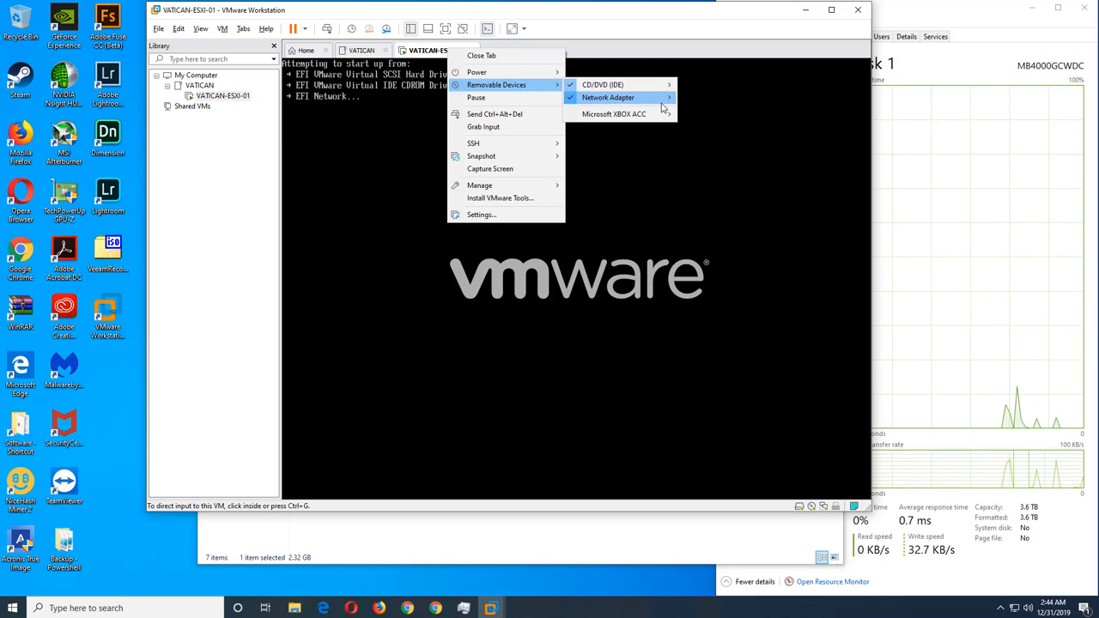
pyautogui.moveTo(635, 85)
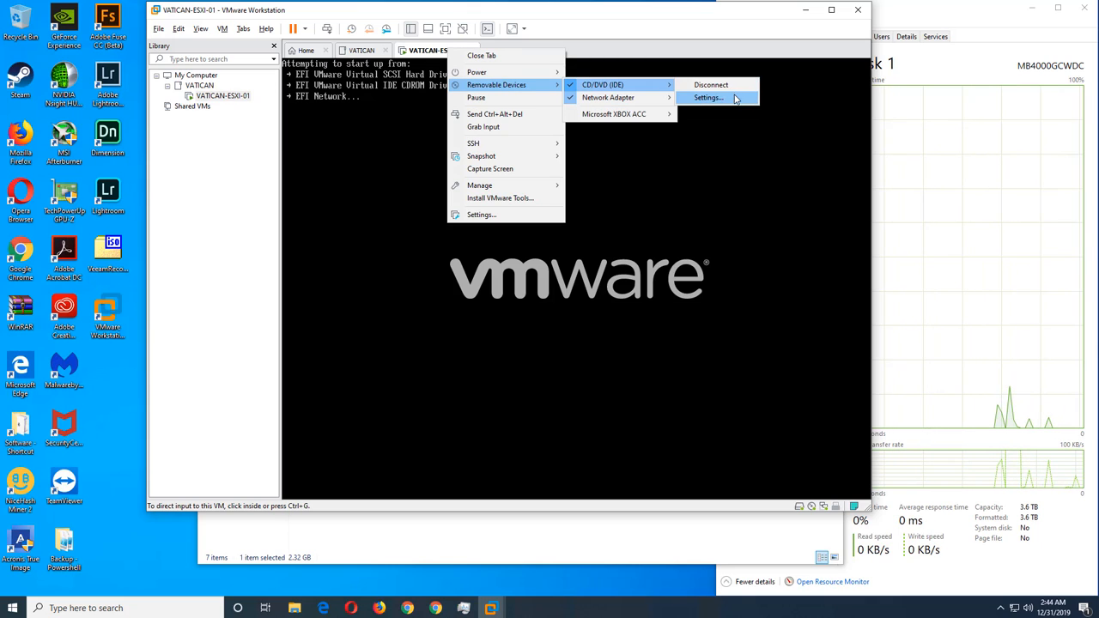
pyautogui.click(738, 98)
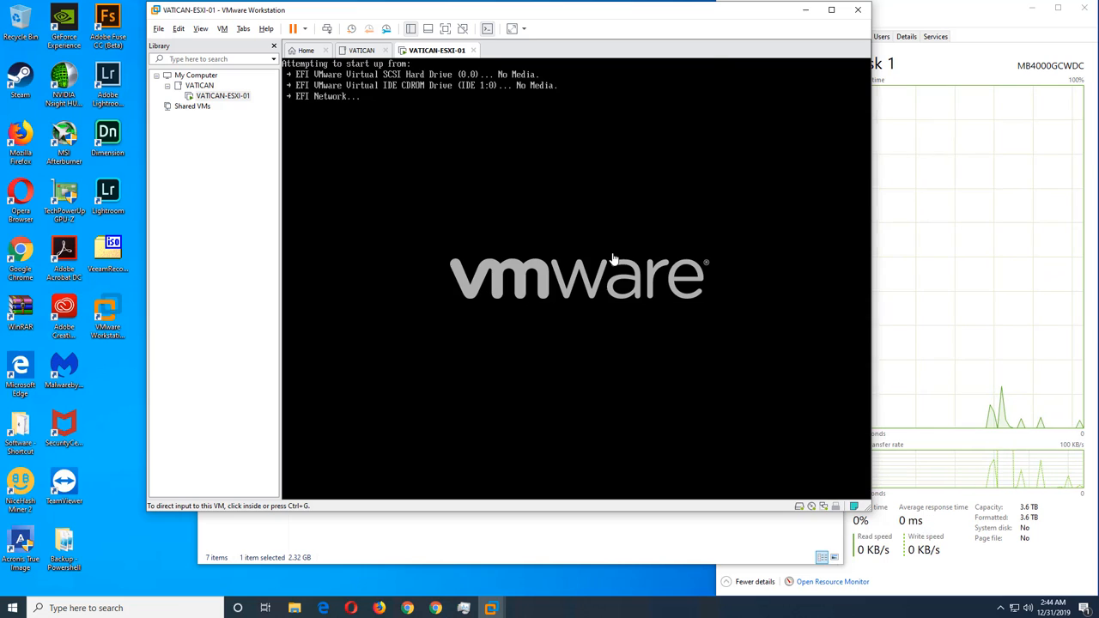
pyautogui.click(672, 198)
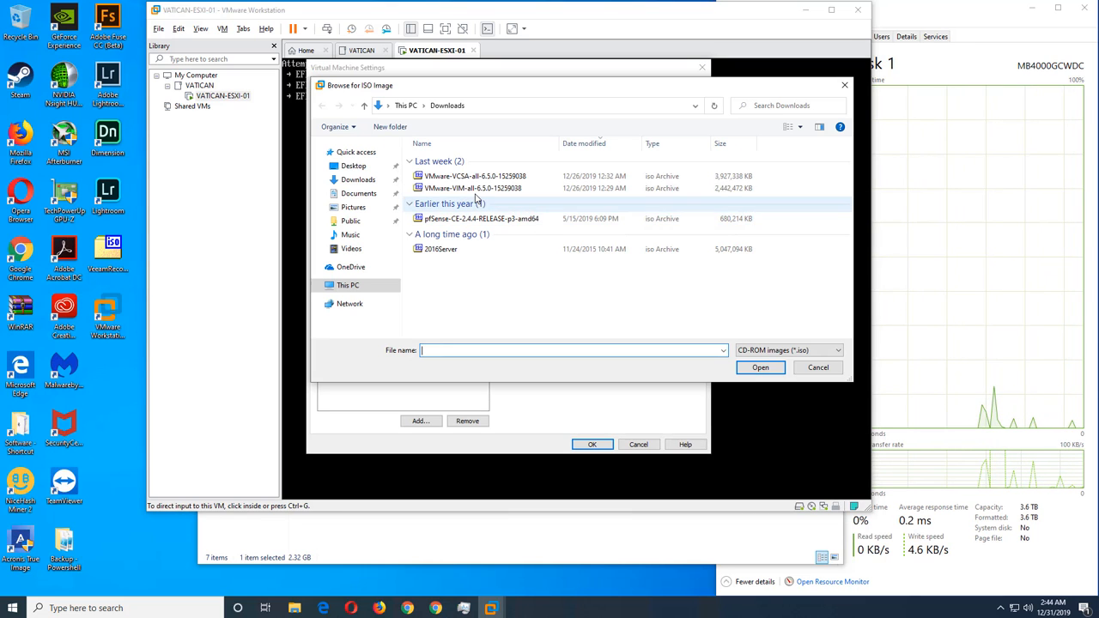
pyautogui.click(481, 218)
pyautogui.click(756, 368)
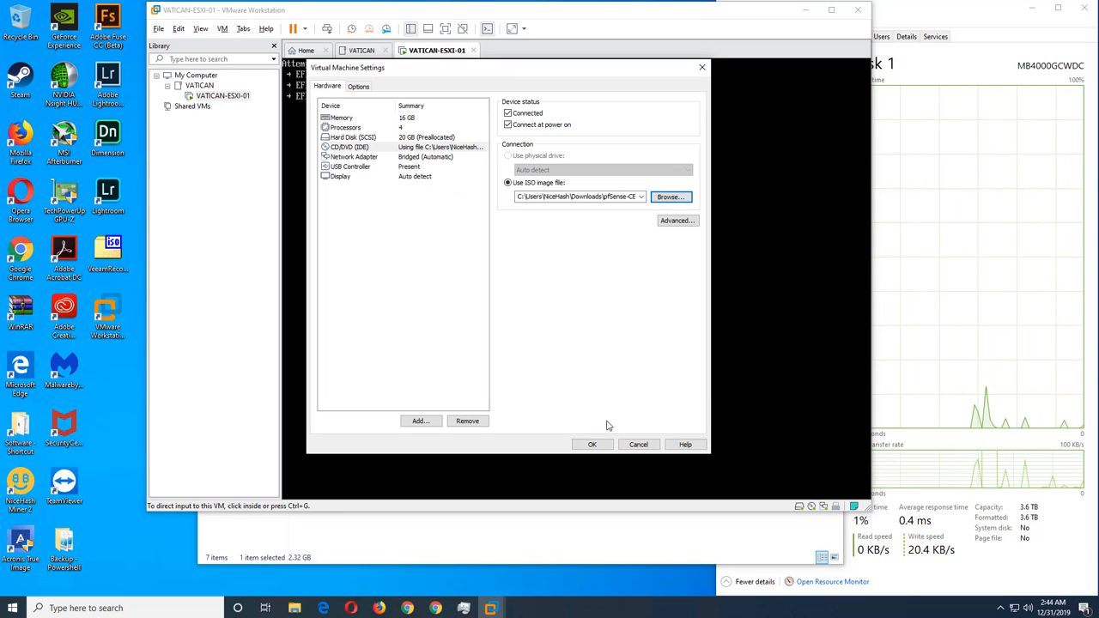
pyautogui.click(592, 445)
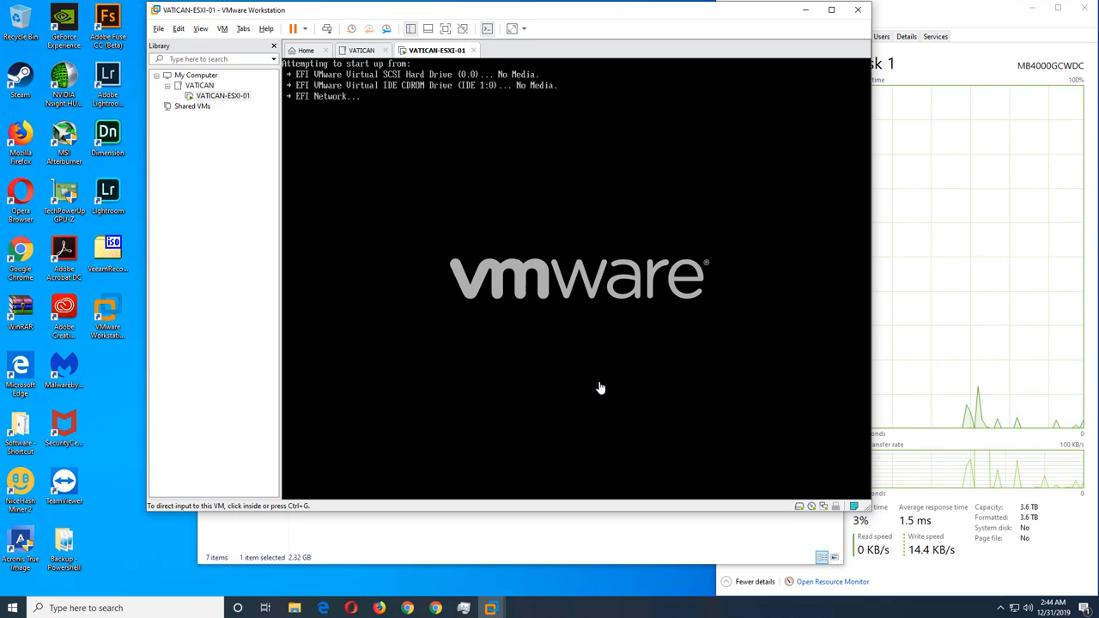
# Restart the guest operating system of VATICAN-ESXI-01 and confirm the restart
pyautogui.rightClick(417, 58)
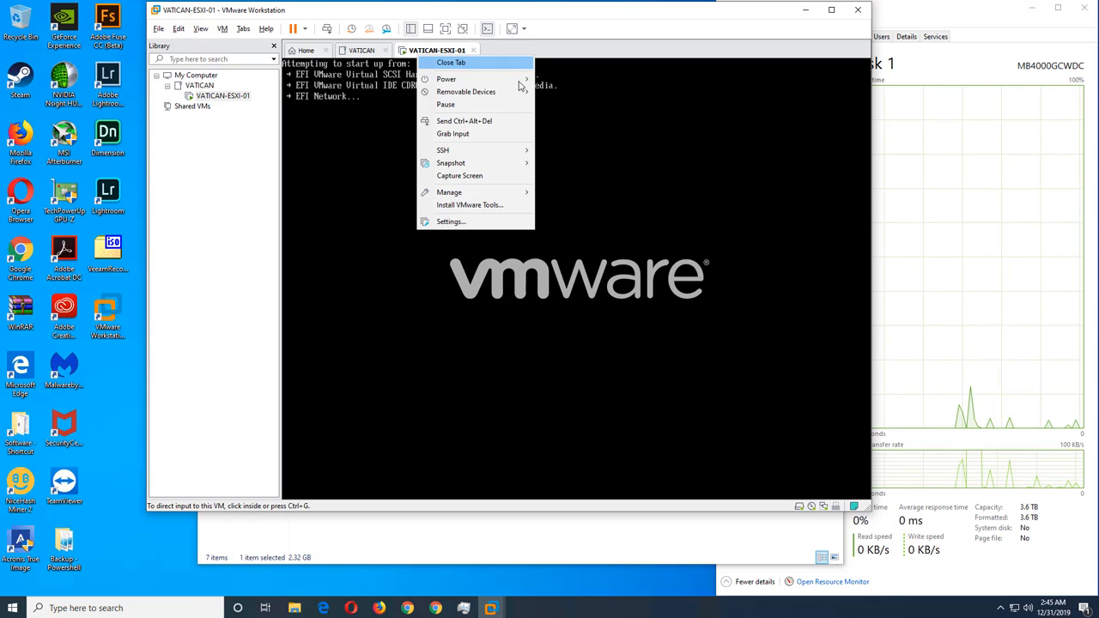
pyautogui.moveTo(479, 80)
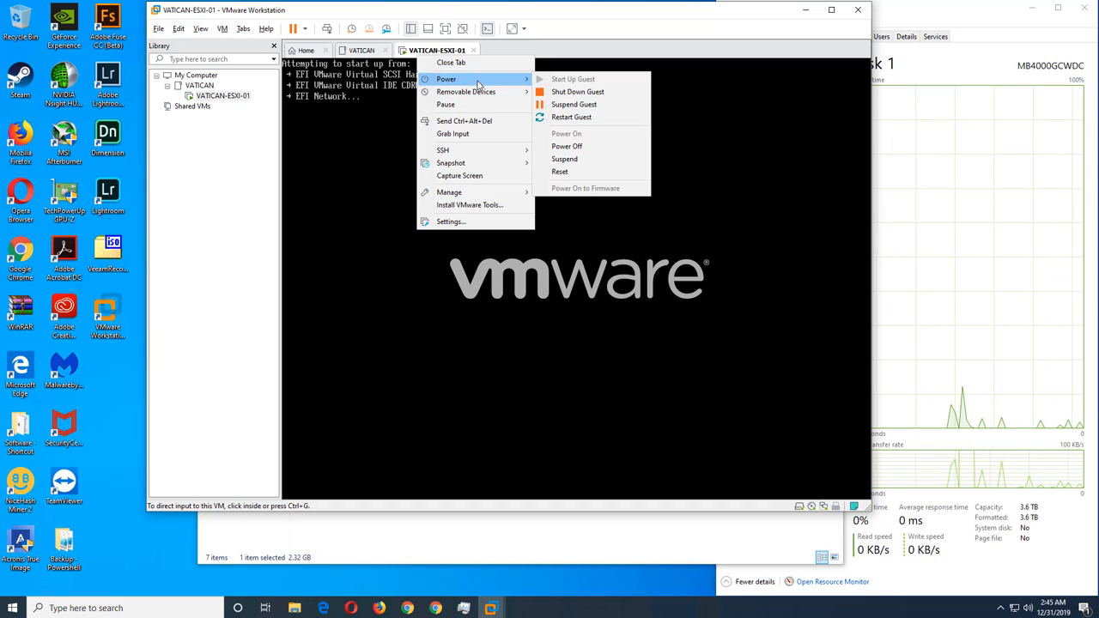
pyautogui.click(571, 117)
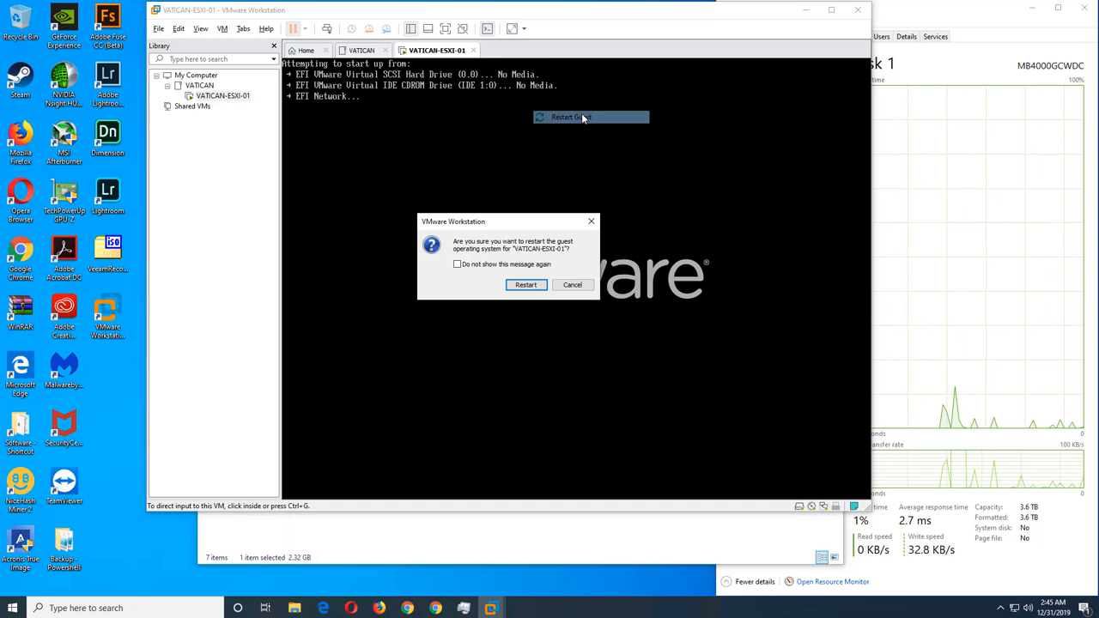
pyautogui.click(536, 284)
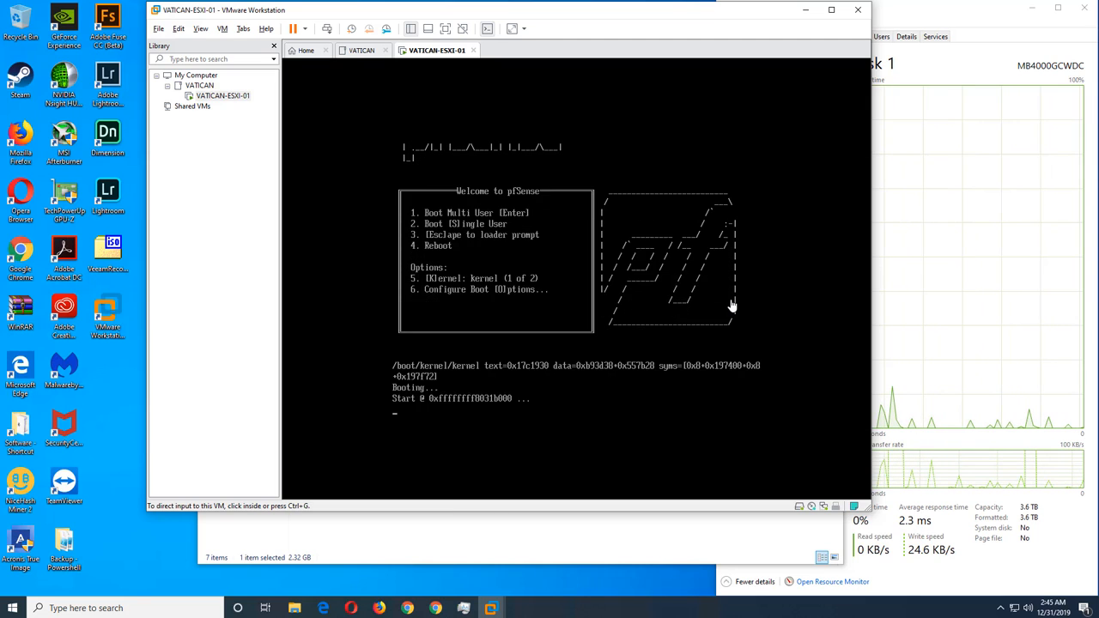
# Examine the product version and license information of VMware Workstation, and close the information window
pyautogui.click(268, 29)
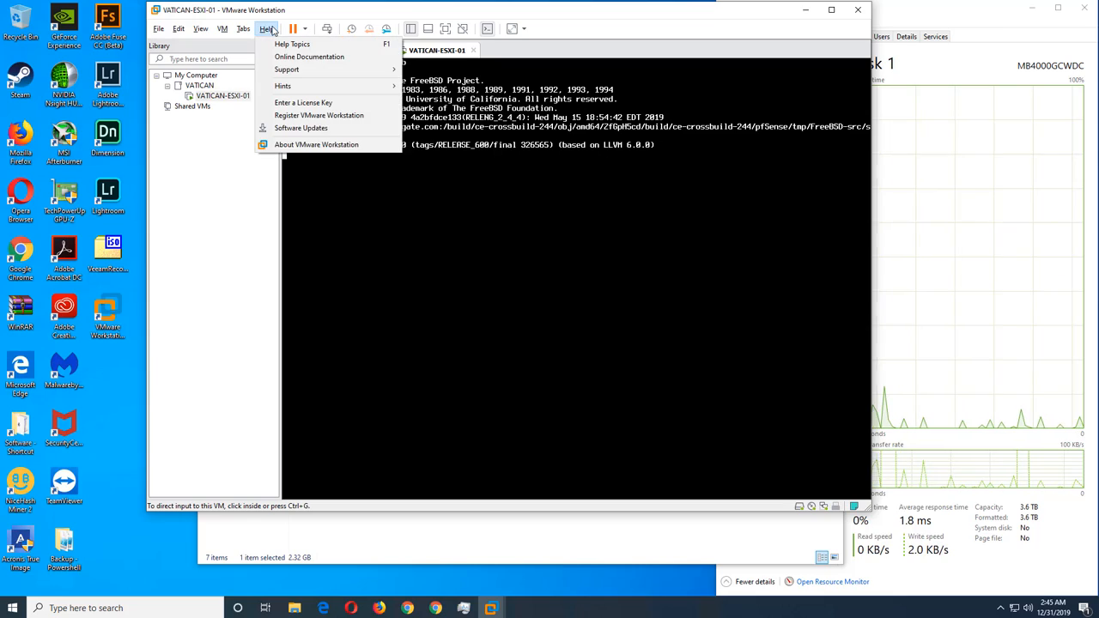
pyautogui.click(292, 144)
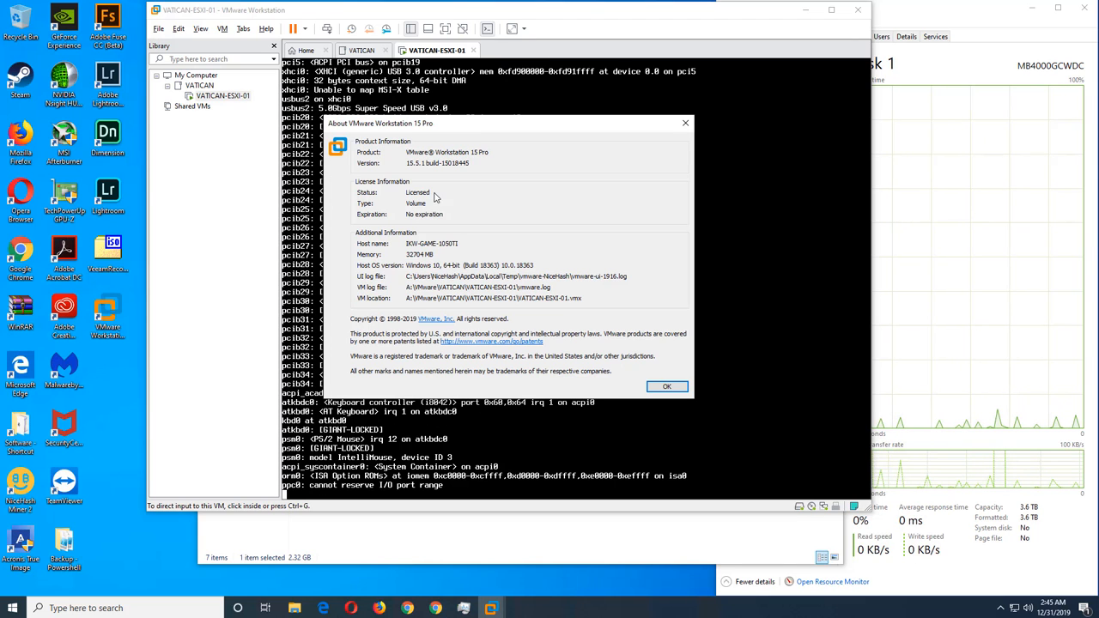
pyautogui.click(666, 386)
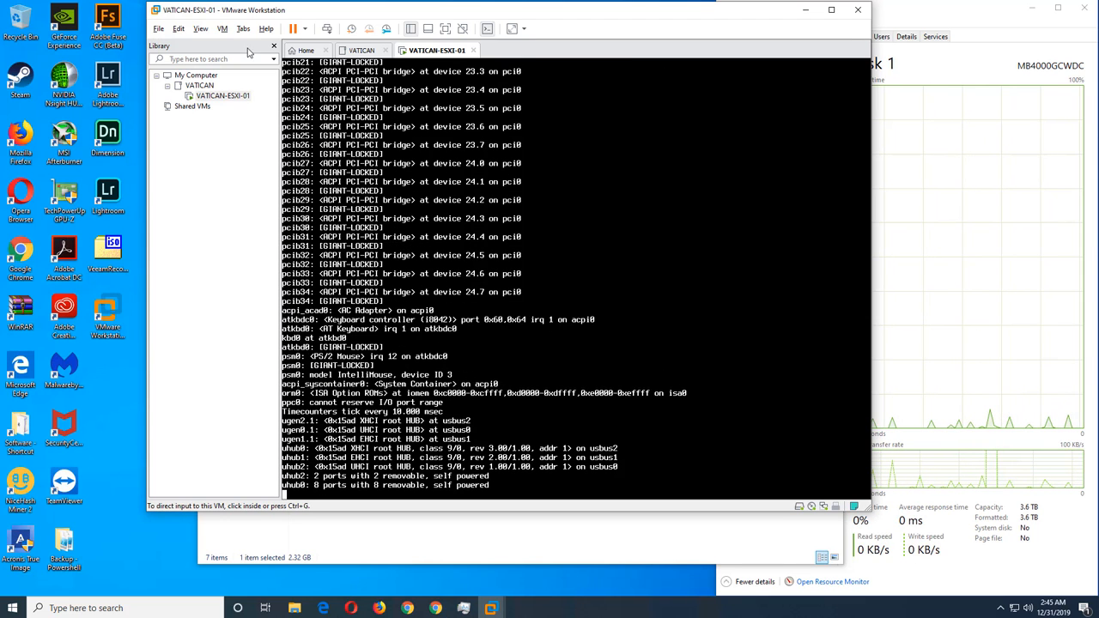
# Check for VMware Workstation software updates and dismiss the result message
pyautogui.click(267, 29)
pyautogui.click(298, 128)
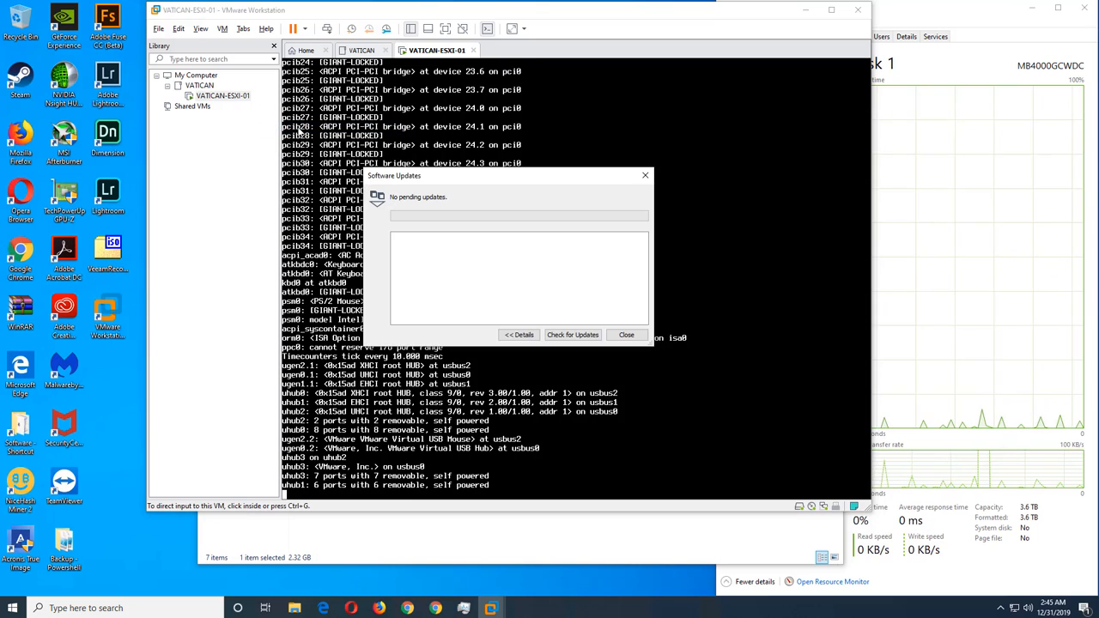
pyautogui.click(572, 335)
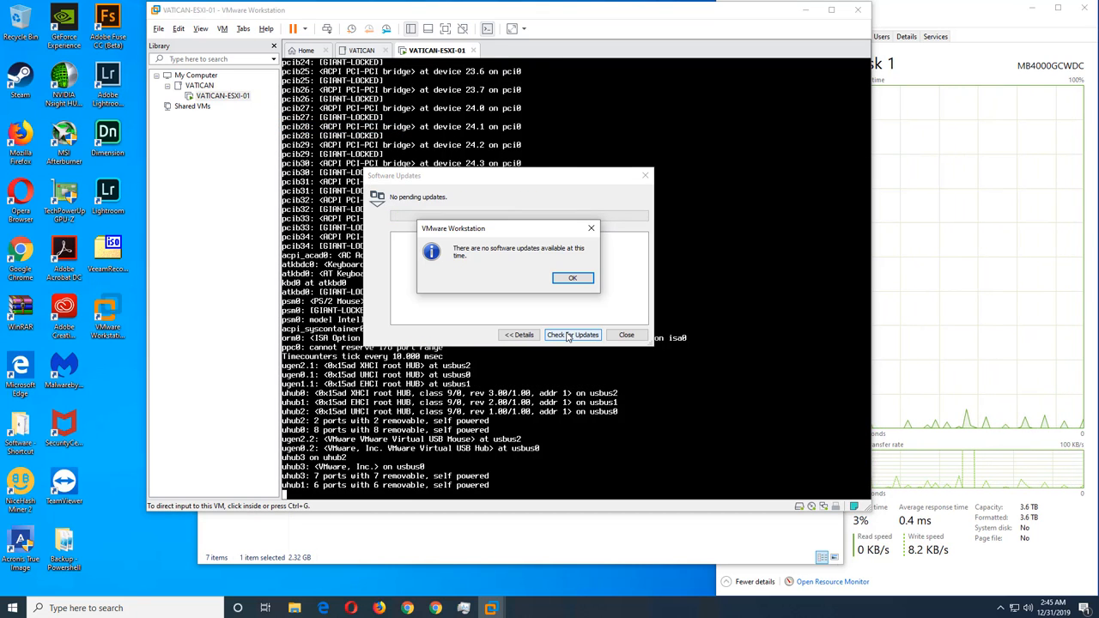
pyautogui.click(573, 278)
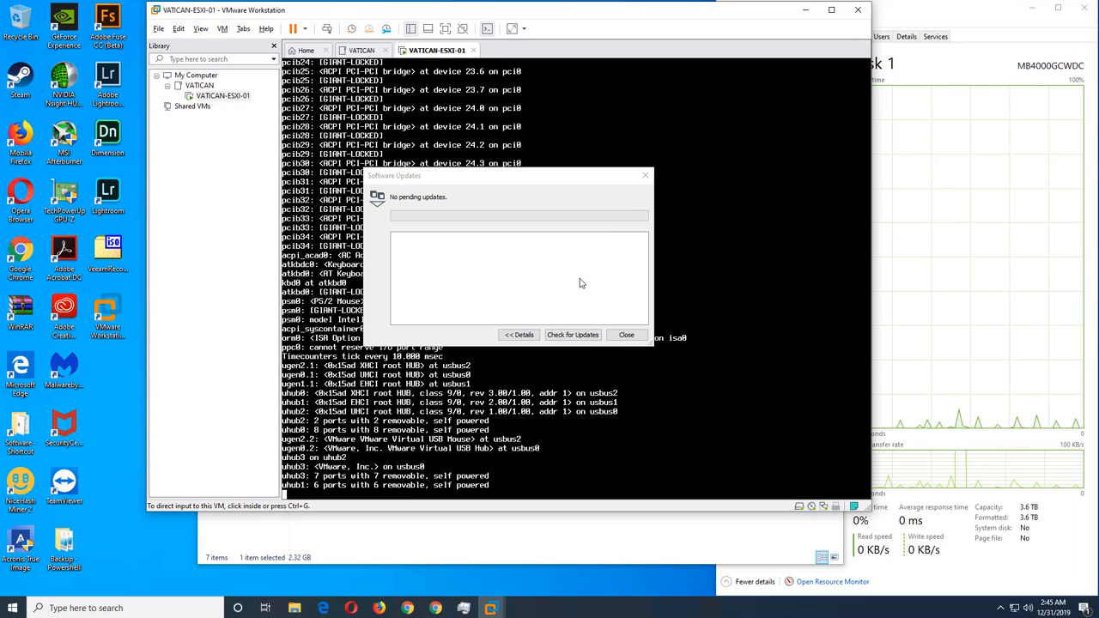